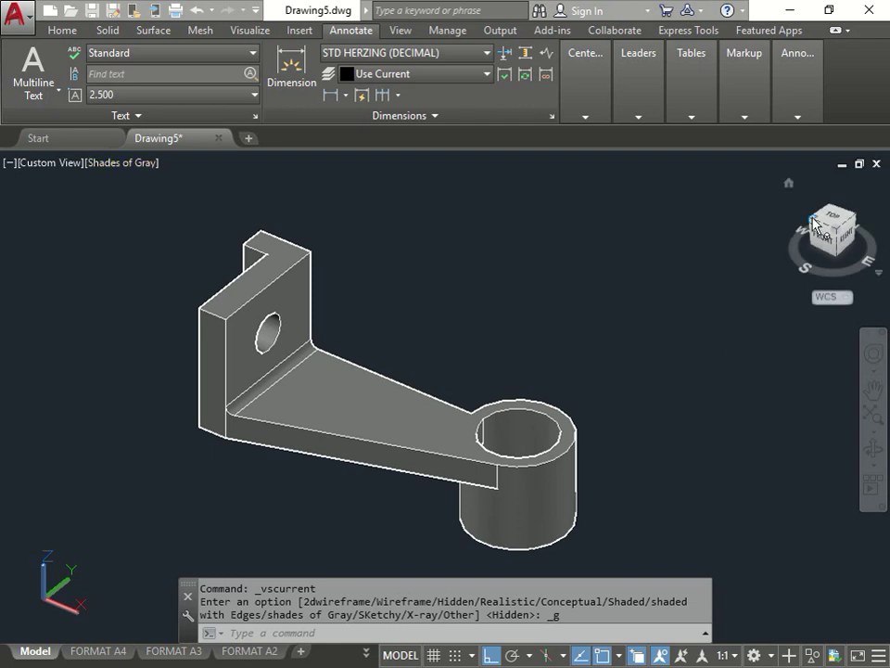
Show the bracket from Front, then Home, switch to Parallel projection and return home.
{"action": "left_click", "coordinate": [55, 164]}
{"action": "left_click", "coordinate": [116, 283]}
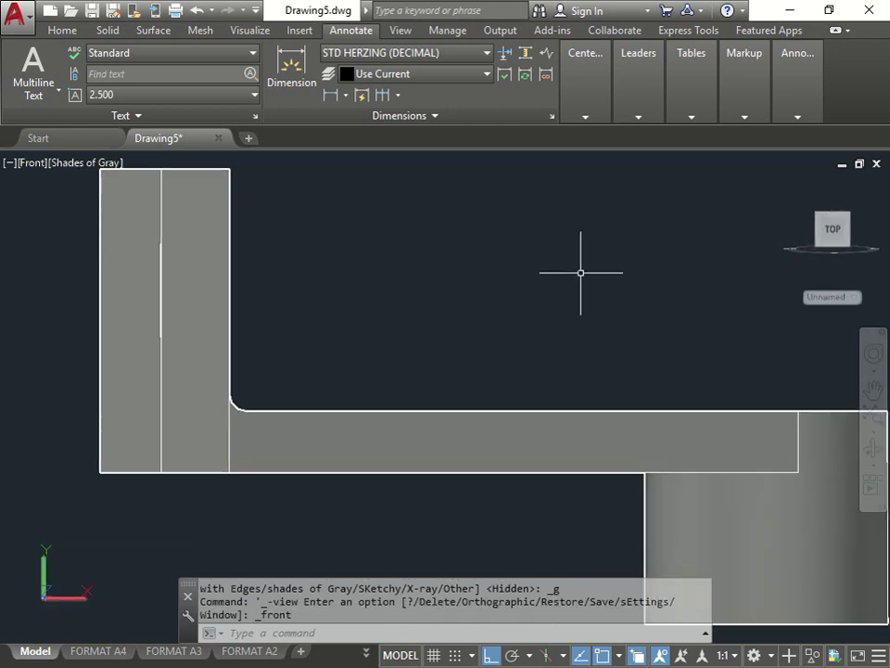
{"action": "left_click", "coordinate": [788, 186]}
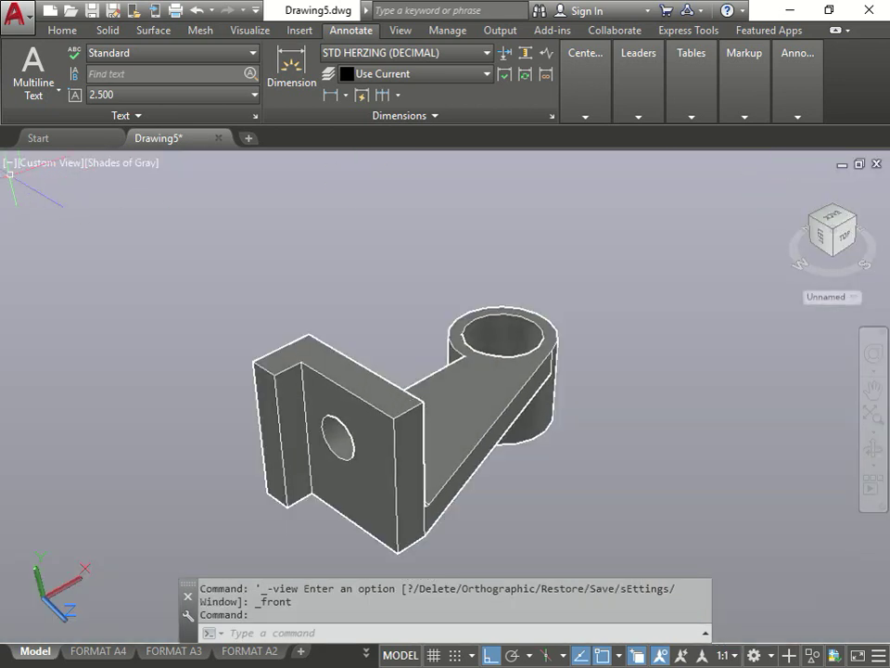
{"action": "left_click", "coordinate": [37, 167]}
{"action": "key", "text": "Escape"}
{"action": "key", "text": "Escape"}
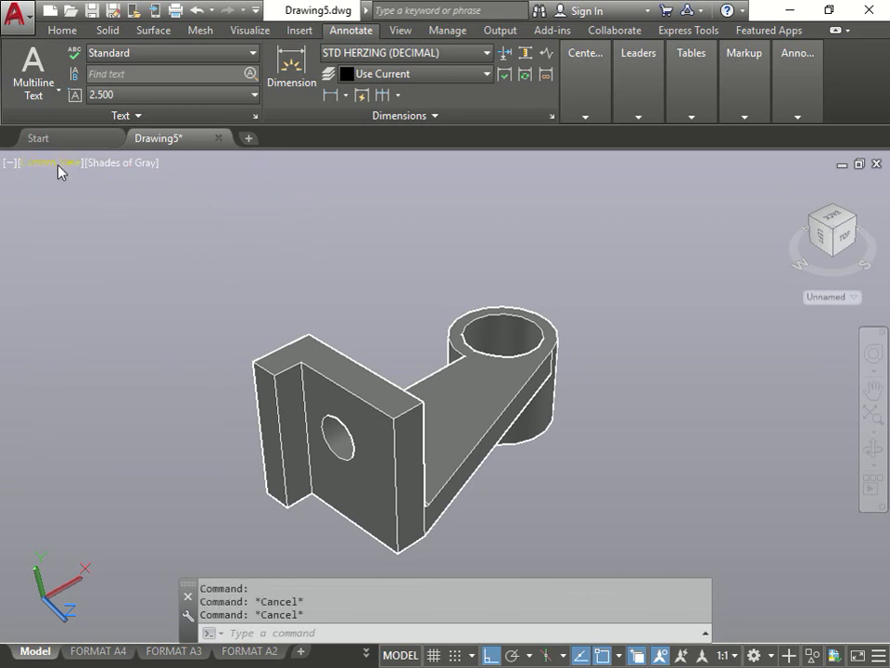
{"action": "left_click", "coordinate": [34, 163]}
{"action": "left_click", "coordinate": [68, 428]}
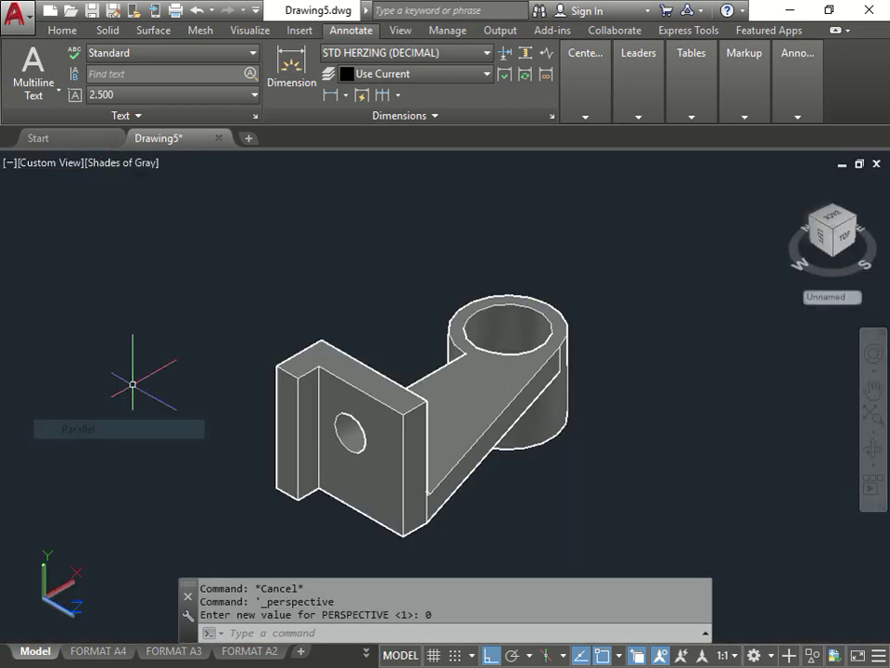
{"action": "left_click_drag", "start_coordinate": [828, 230], "coordinate": [774, 199]}
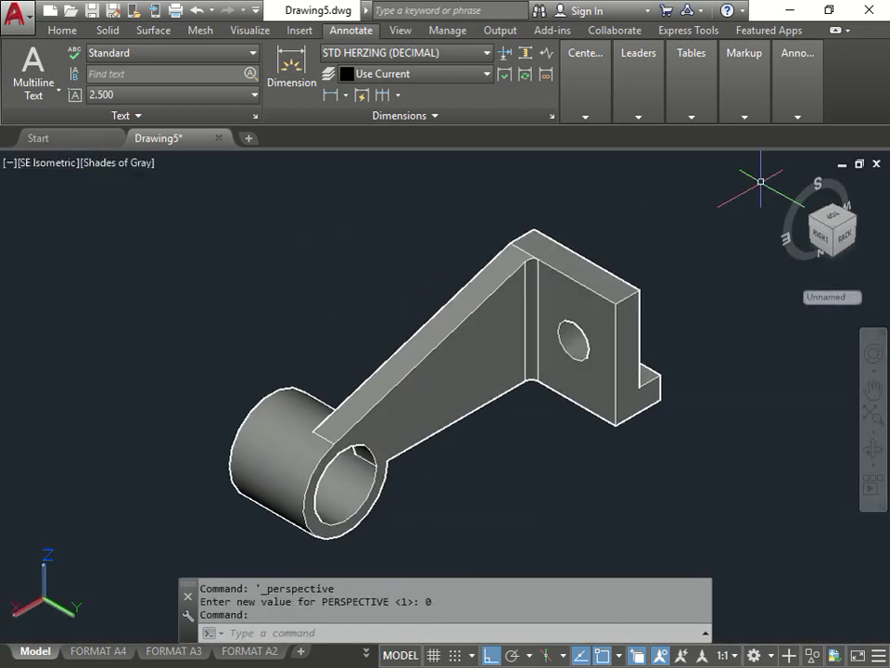
{"action": "left_click", "coordinate": [788, 185]}
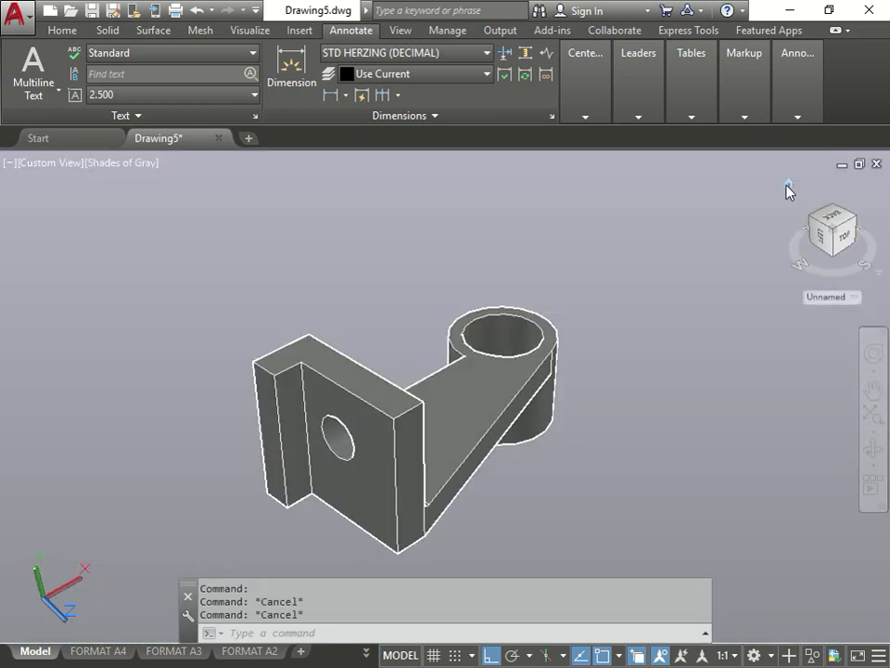
Reset the coordinate system to World with UCS W.
{"action": "type", "text": "ucs"}
{"action": "key", "text": "Return"}
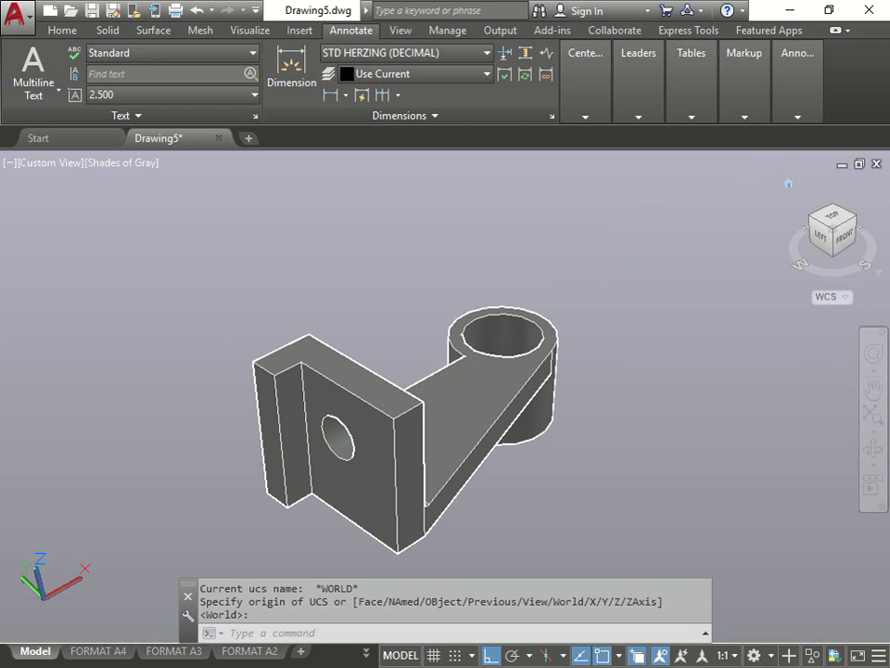
{"action": "key", "text": "Return"}
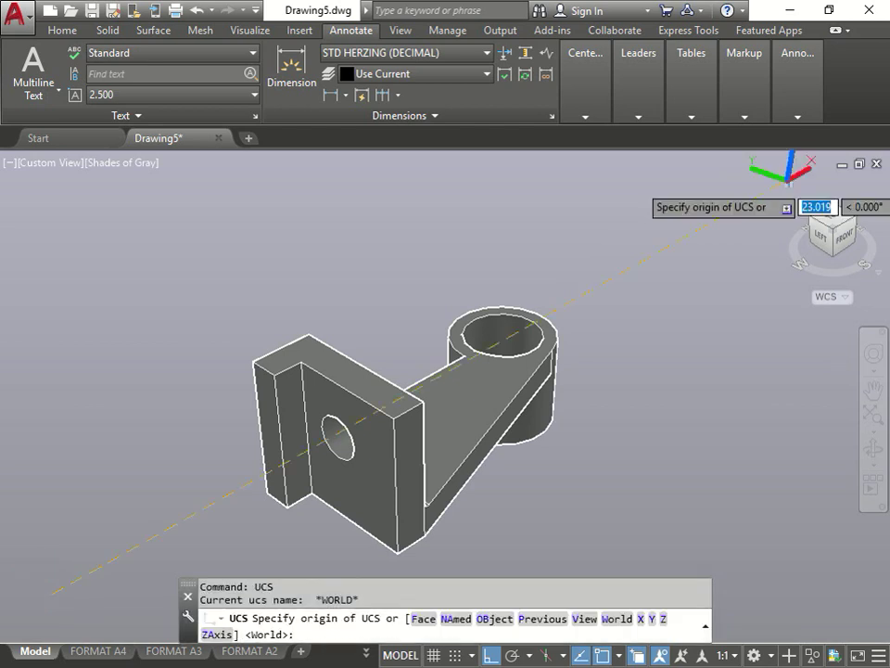
{"action": "type", "text": "w"}
{"action": "key", "text": "Return"}
{"action": "key", "text": "Escape"}
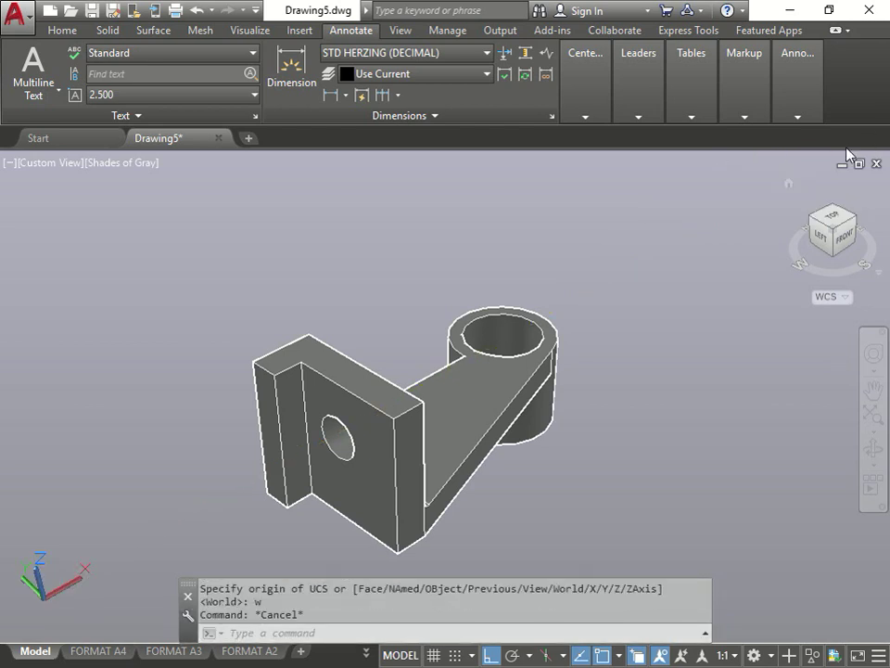
View the bracket from SE Isometric with the Shaded with edges visual style, nothing selected.
{"action": "left_click", "coordinate": [51, 163]}
{"action": "left_click", "coordinate": [109, 340]}
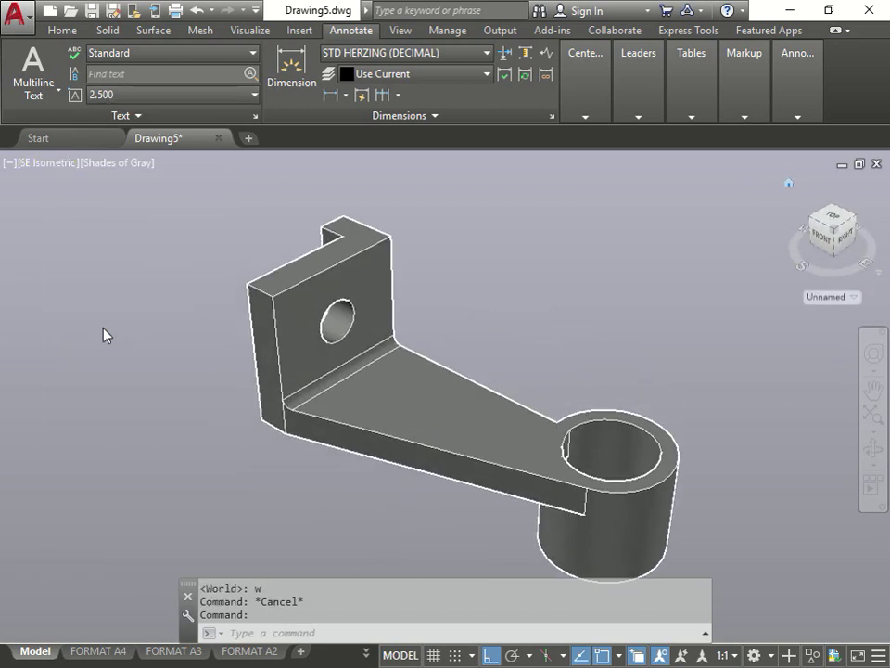
{"action": "left_click", "coordinate": [116, 163]}
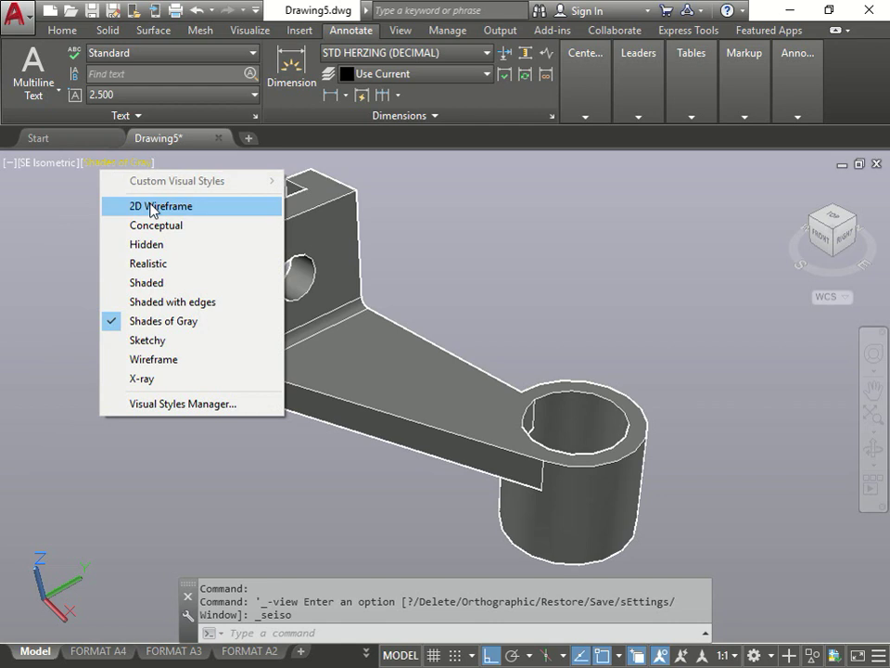
{"action": "left_click", "coordinate": [185, 303]}
{"action": "left_click", "coordinate": [387, 318]}
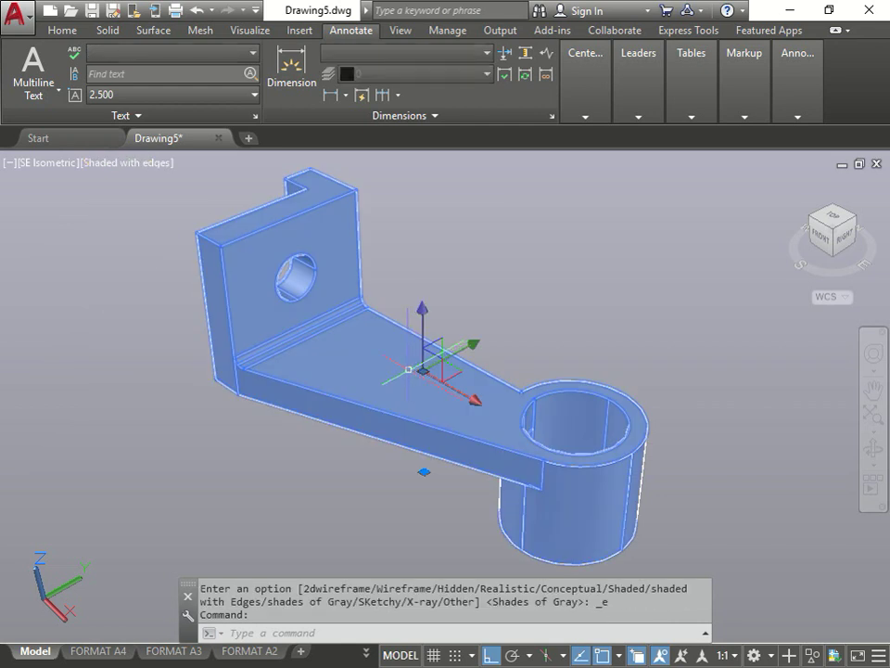
{"action": "key", "text": "Escape"}
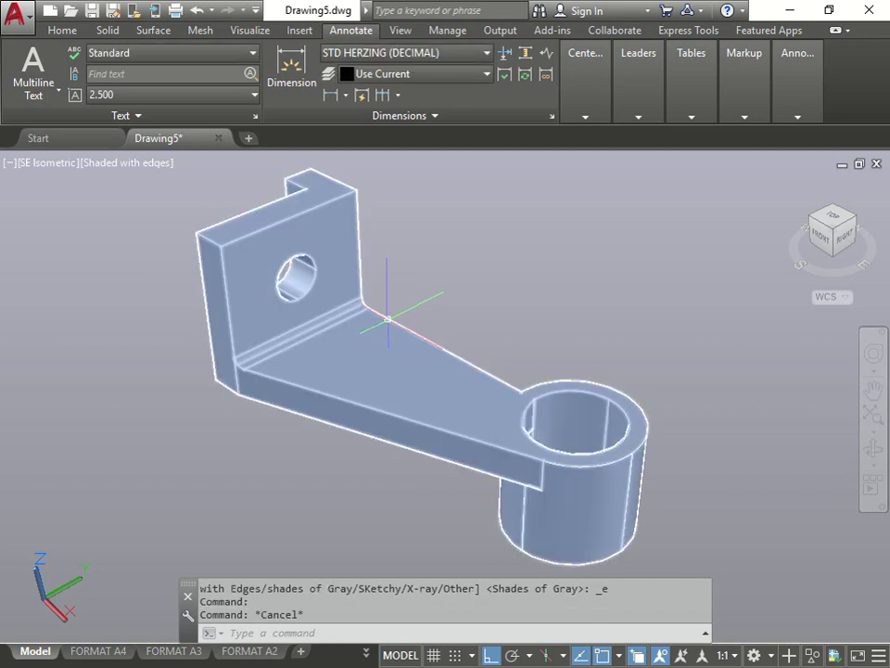
{"action": "key", "text": "Escape"}
{"action": "key", "text": "Escape"}
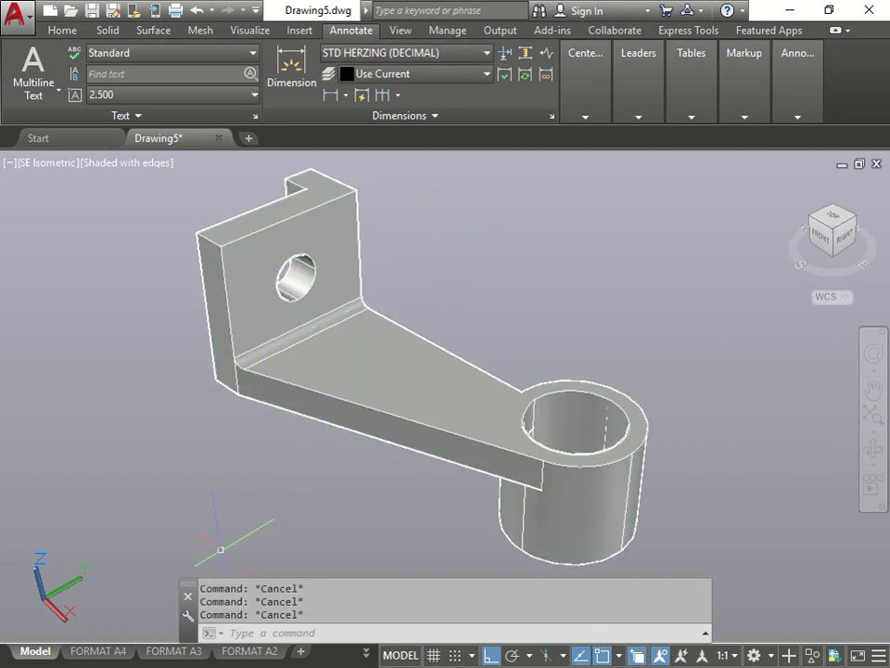
Switch to the FORMAT A4 layout and zoom to fit the sheet.
{"action": "left_click", "coordinate": [97, 650]}
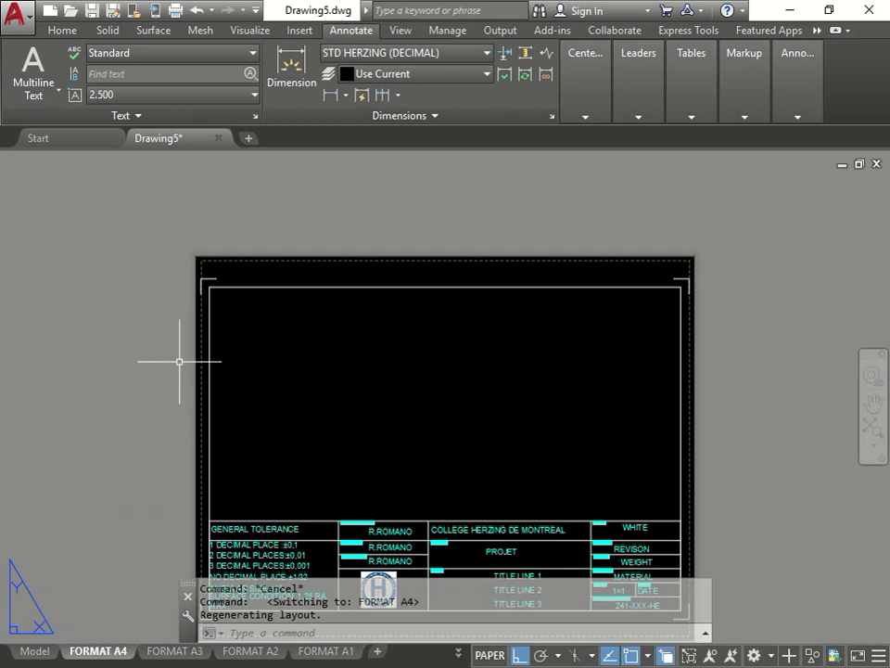
{"action": "scroll", "coordinate": [423, 278], "scroll_direction": "down", "scroll_amount": 2}
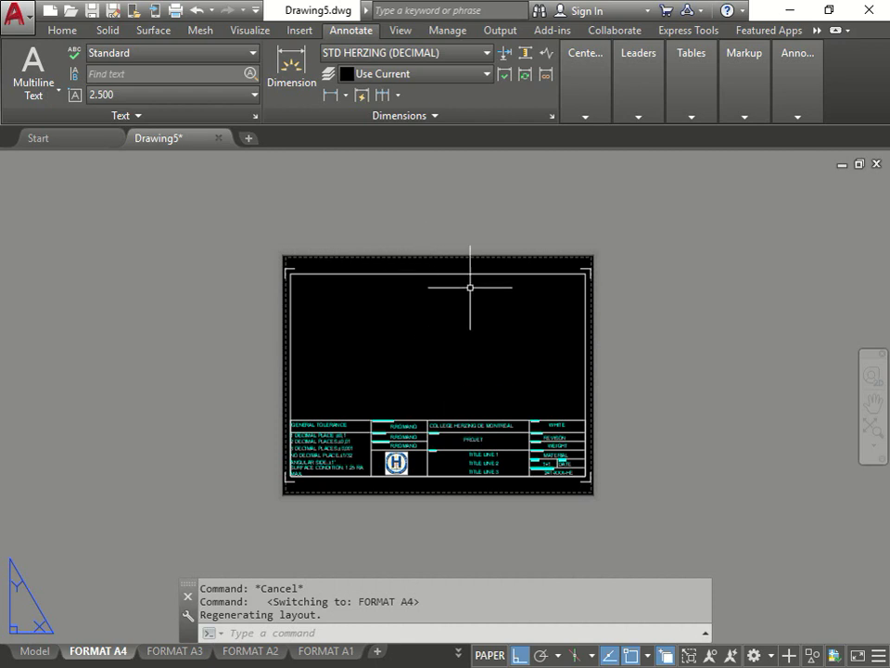
{"action": "scroll", "coordinate": [471, 283], "scroll_direction": "up", "scroll_amount": 4}
{"action": "scroll", "coordinate": [472, 278], "scroll_direction": "down", "scroll_amount": 2}
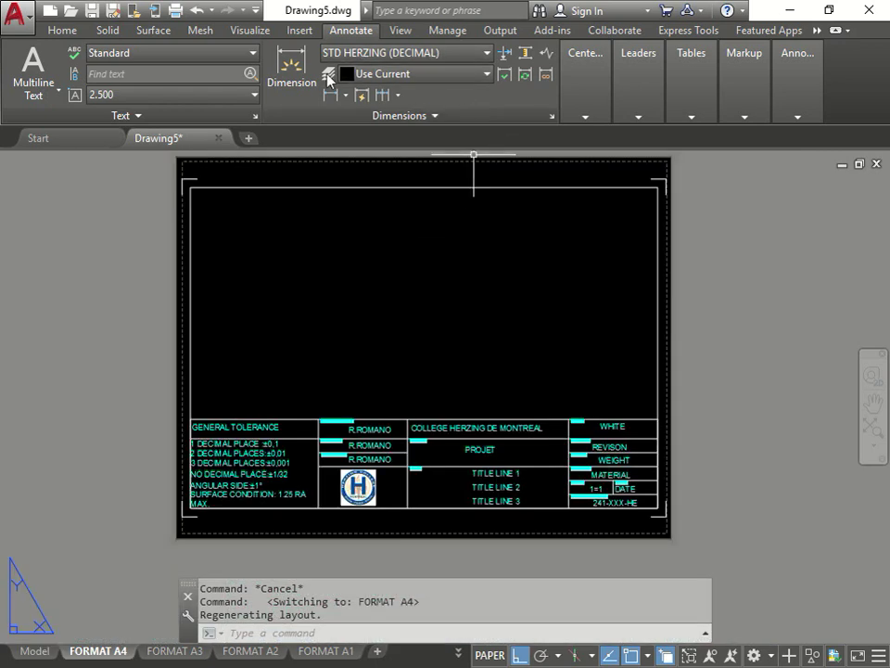
Start an MVIEW viewport at the border's top-left, cancel it, and begin typing VPORTS.
{"action": "type", "text": "m"}
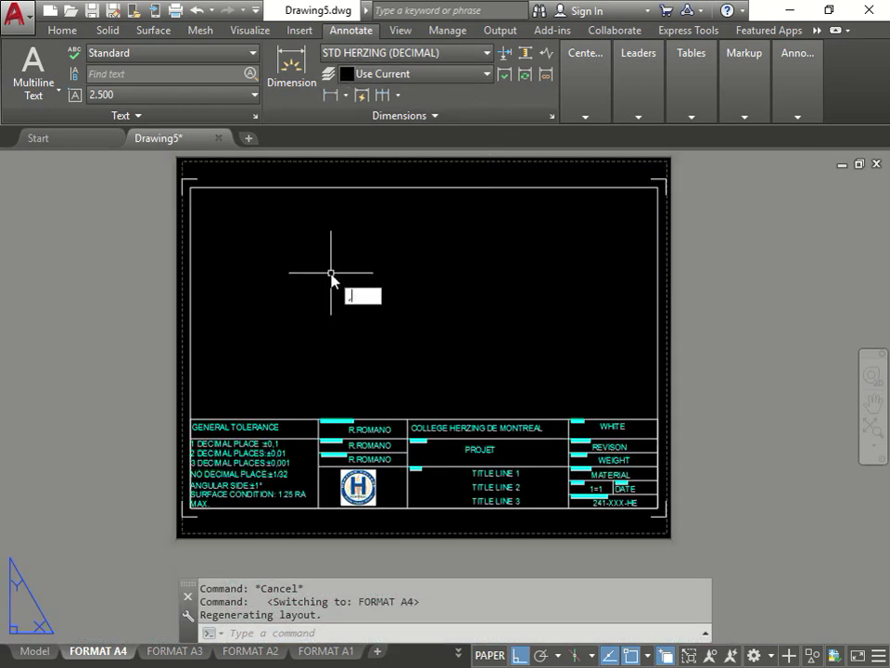
{"action": "type", "text": "v"}
{"action": "key", "text": "Return"}
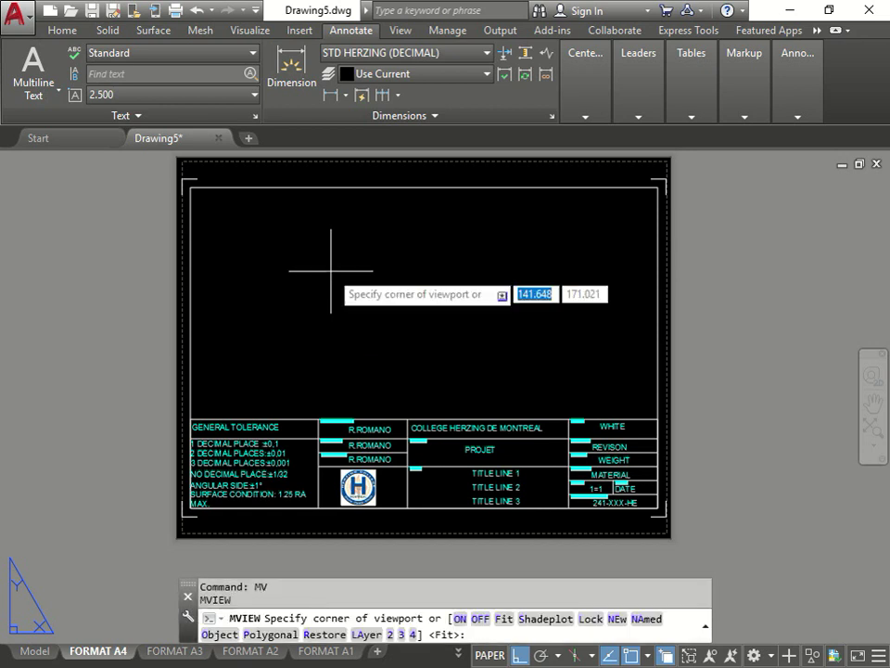
{"action": "left_click", "coordinate": [190, 187]}
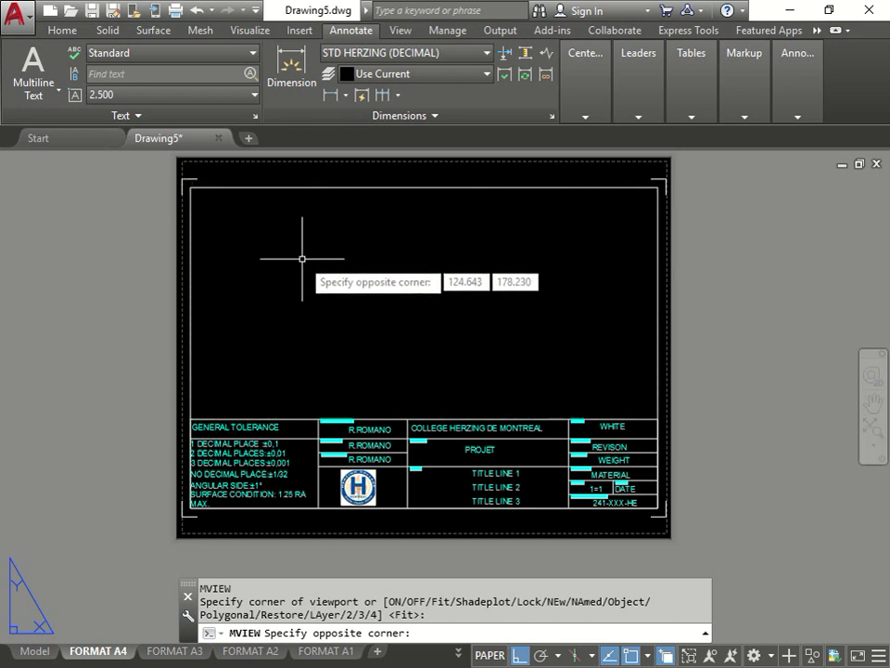
{"action": "key", "text": "Escape"}
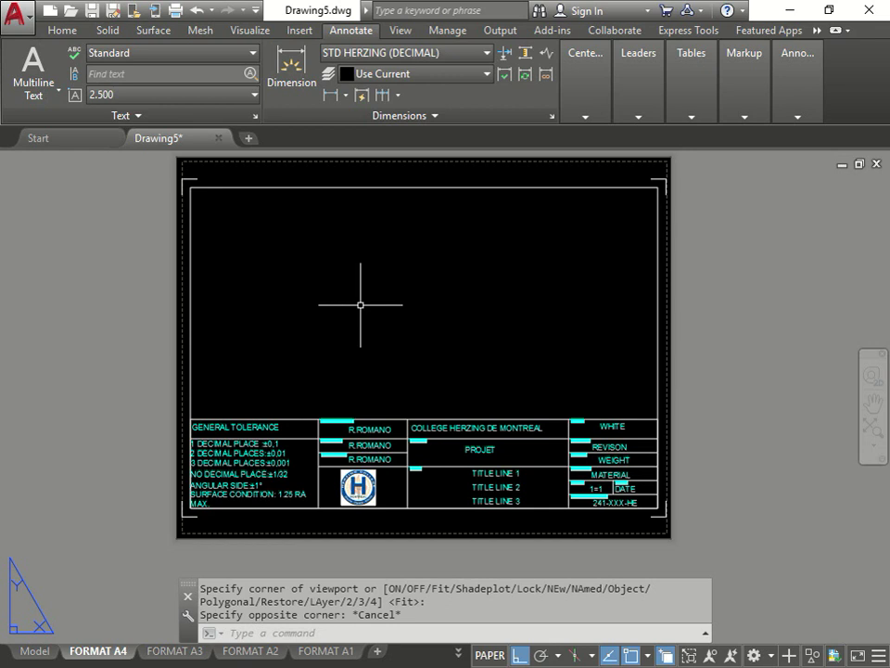
{"action": "type", "text": "VPot"}
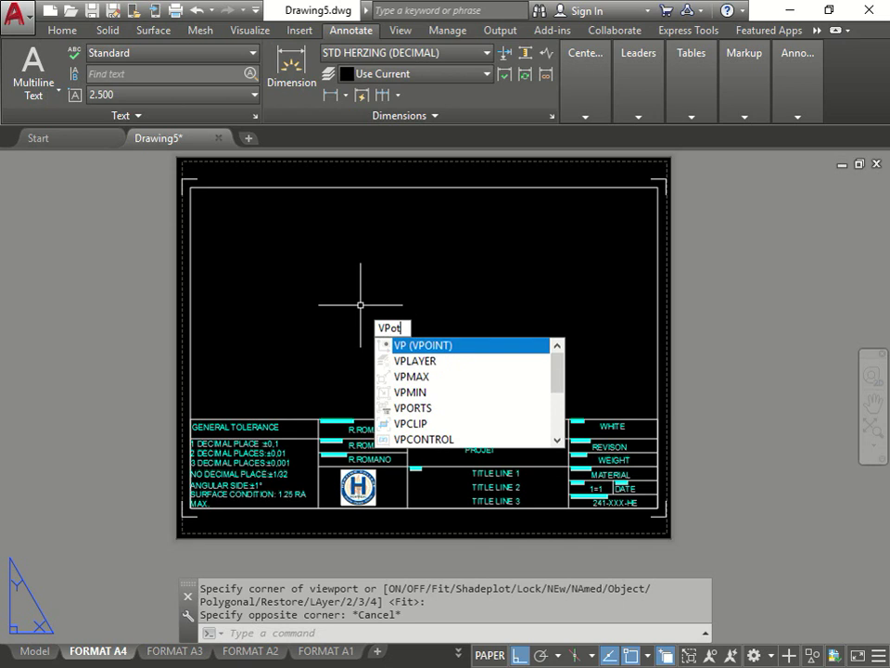
{"action": "key", "text": "BackSpace"}
Place a Four: Equal viewport arrangement from the border's top-left to the title block's top-right.
{"action": "type", "text": "rt"}
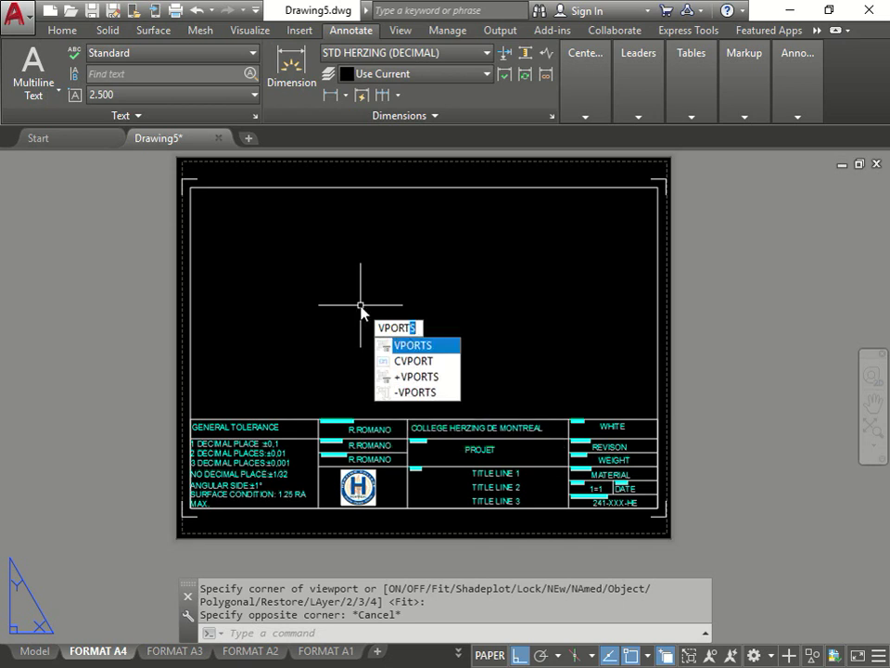
{"action": "key", "text": "Return"}
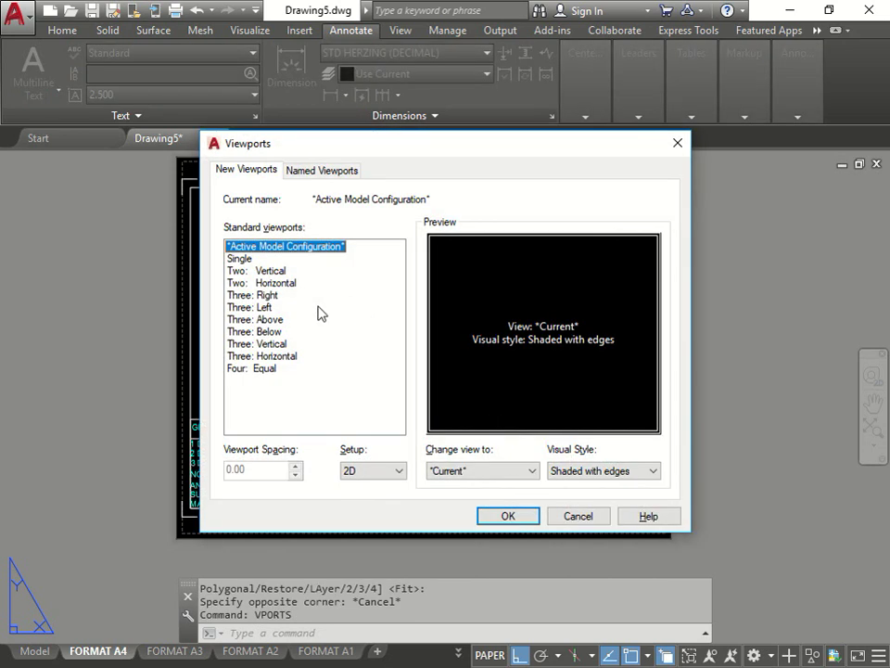
{"action": "left_click", "coordinate": [246, 368]}
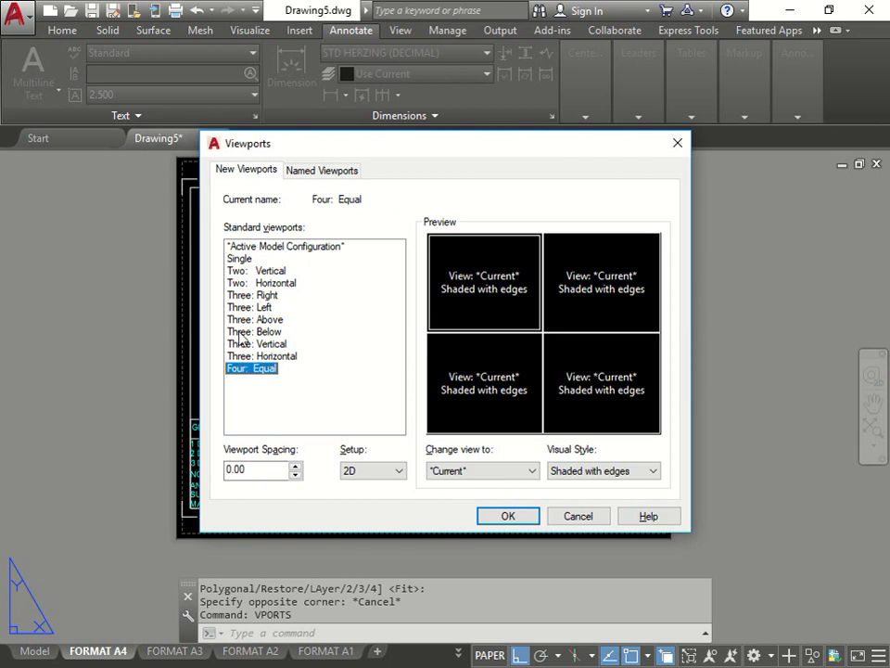
{"action": "left_click", "coordinate": [508, 515]}
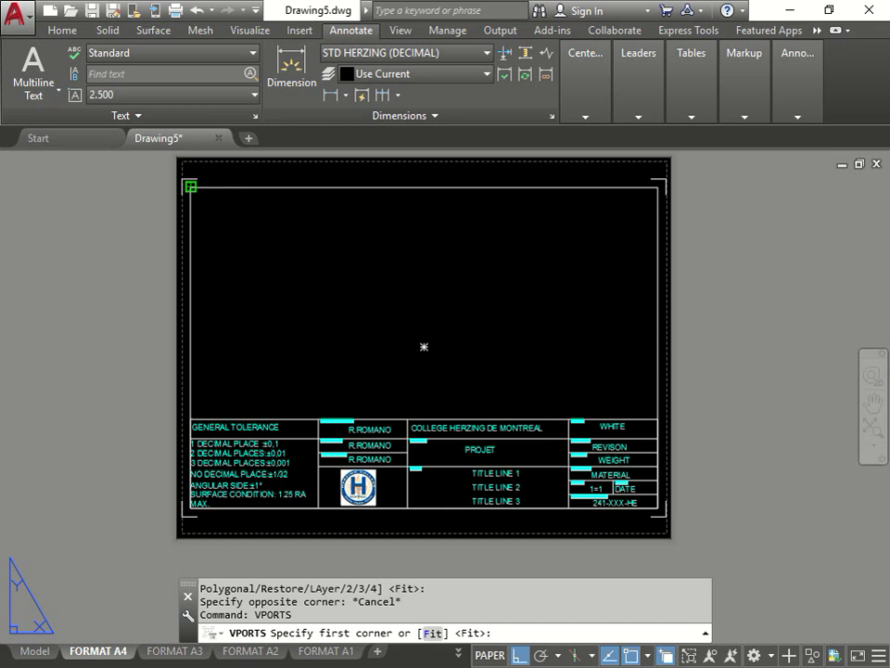
{"action": "left_click", "coordinate": [190, 187]}
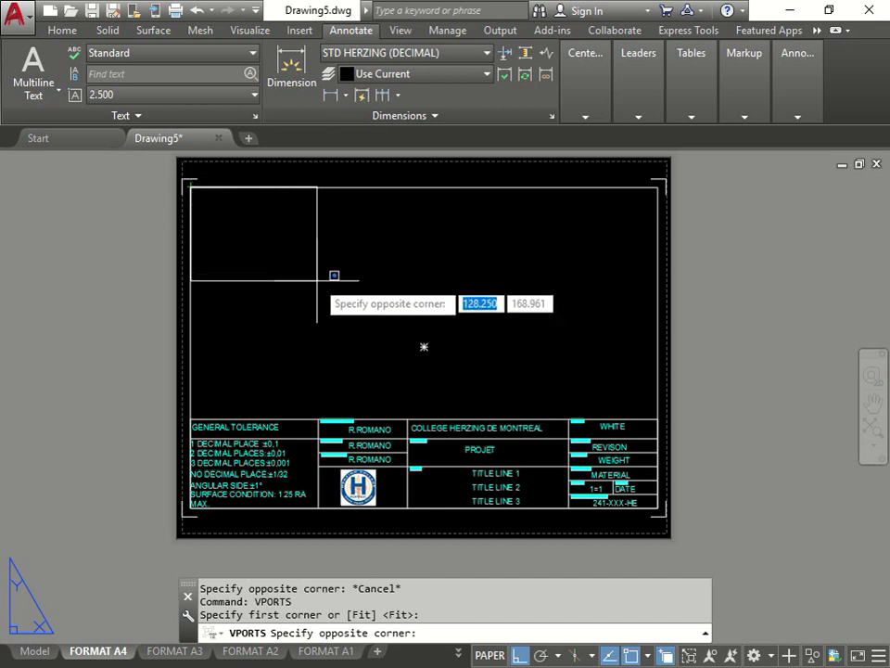
{"action": "left_click", "coordinate": [660, 416]}
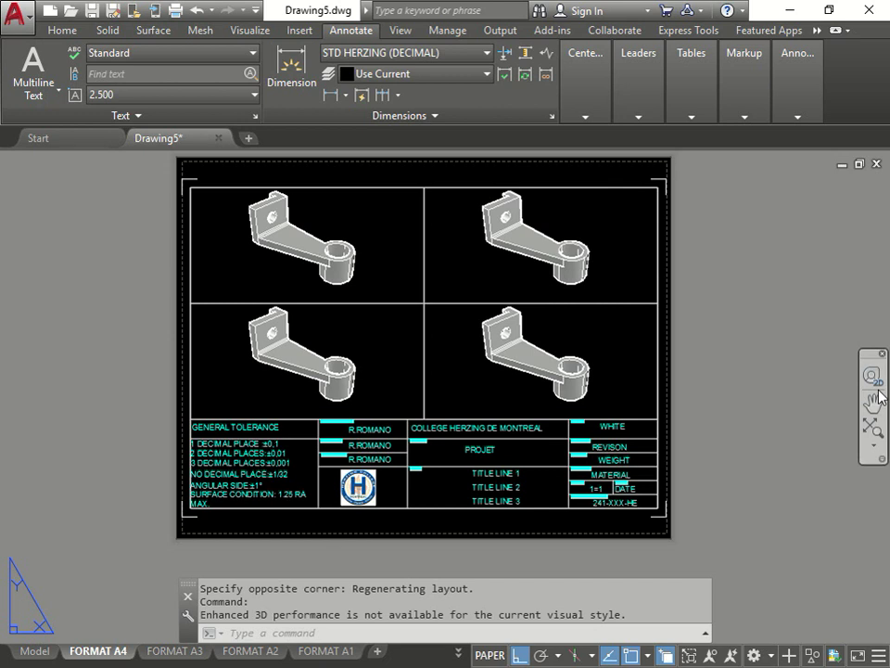
Add vertical and horizontal construction lines through the sheet's centre.
{"action": "scroll", "coordinate": [409, 296], "scroll_direction": "down", "scroll_amount": 4}
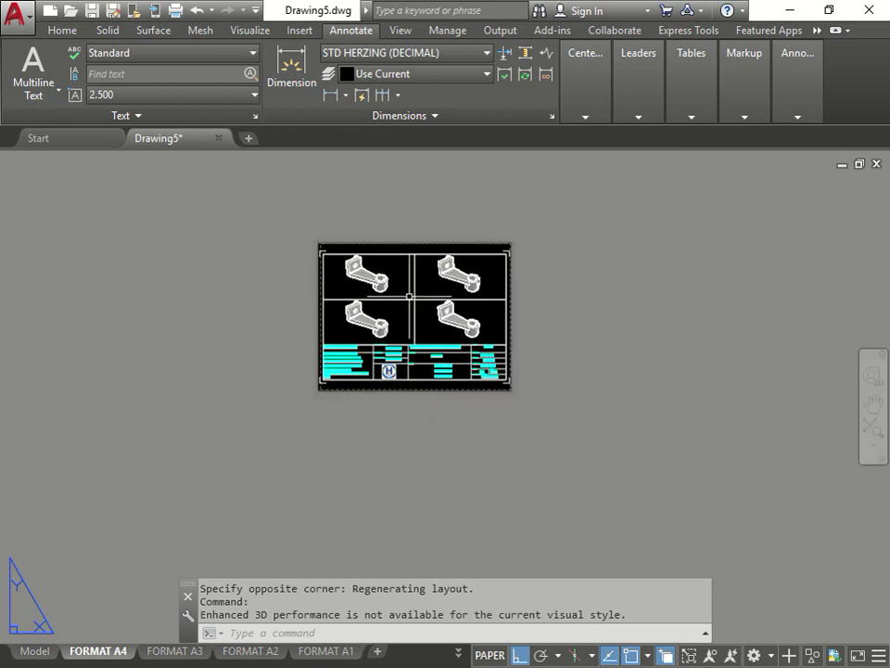
{"action": "scroll", "coordinate": [409, 297], "scroll_direction": "up", "scroll_amount": 2}
{"action": "key", "text": "Escape"}
{"action": "key", "text": "Escape"}
{"action": "type", "text": "x"}
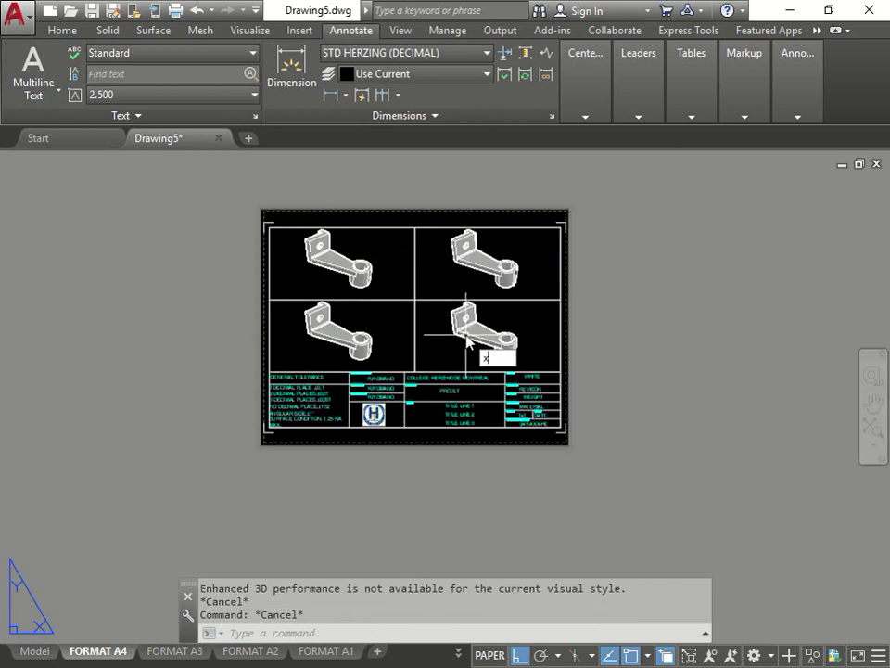
{"action": "type", "text": "l"}
{"action": "key", "text": "Return"}
{"action": "type", "text": "v"}
{"action": "key", "text": "Return"}
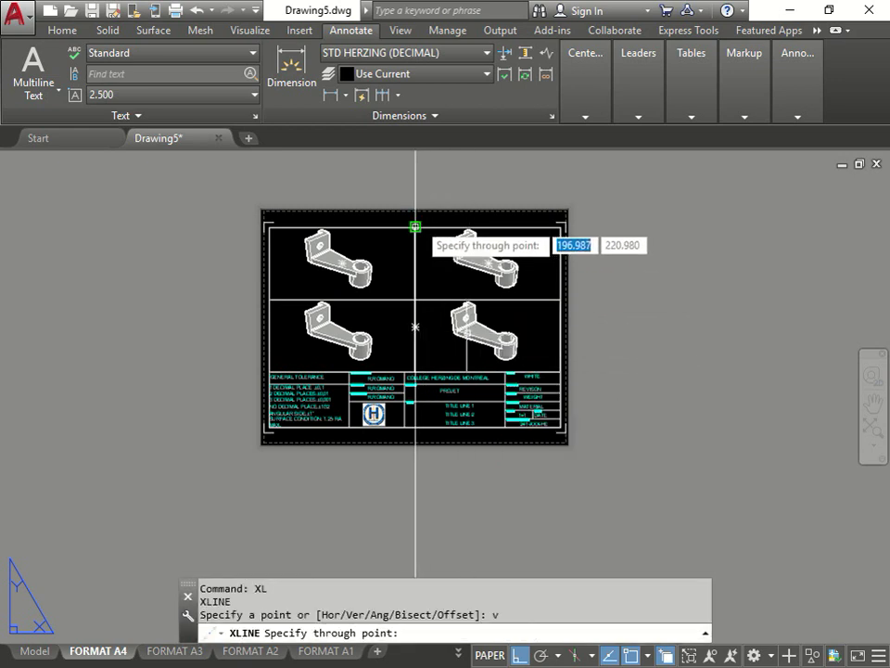
{"action": "left_click", "coordinate": [415, 226]}
{"action": "key", "text": "Escape"}
{"action": "key", "text": "Escape"}
{"action": "key", "text": "Escape"}
{"action": "type", "text": "x"}
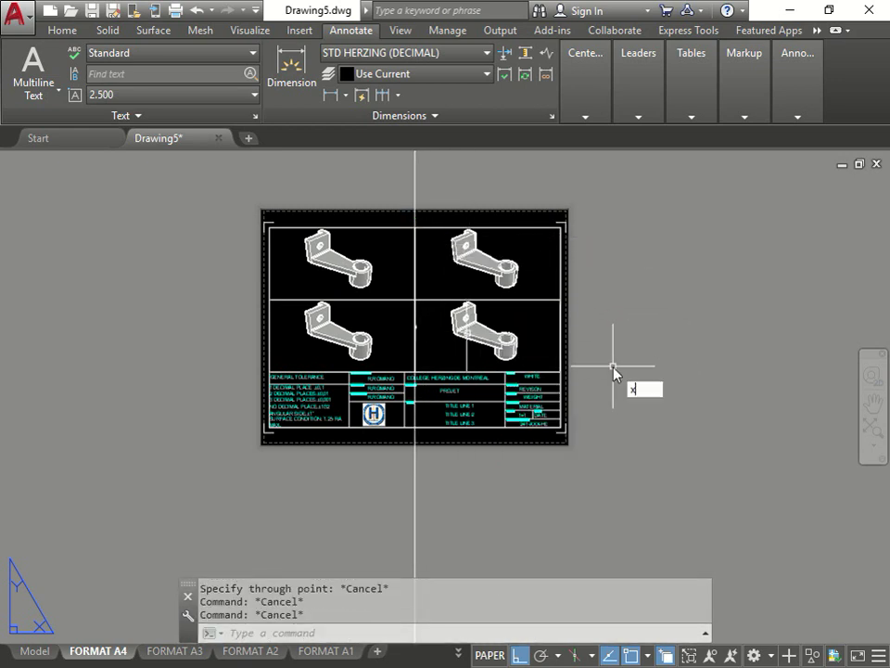
{"action": "type", "text": "l"}
{"action": "key", "text": "Return"}
{"action": "type", "text": "h"}
{"action": "key", "text": "Return"}
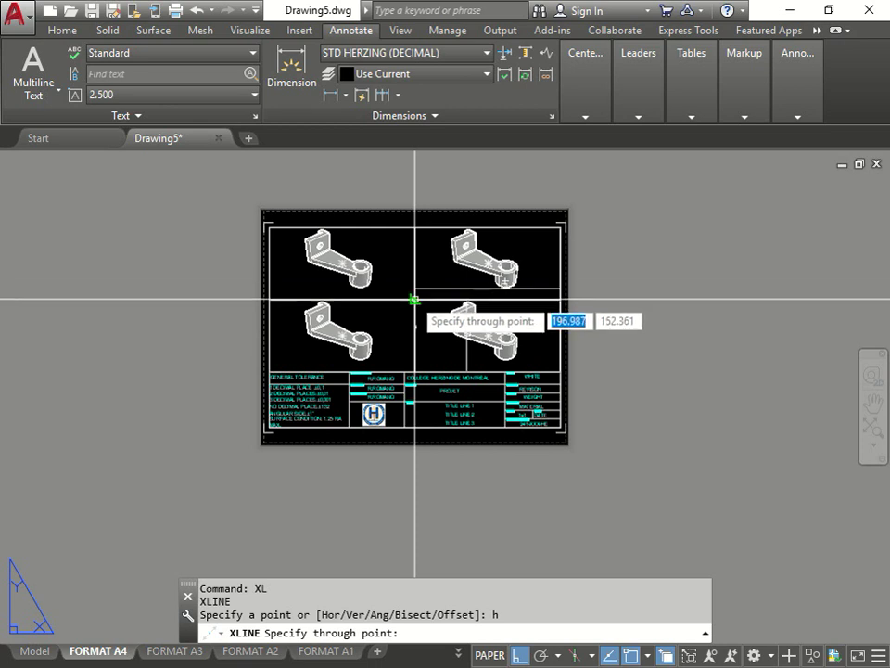
{"action": "left_click", "coordinate": [415, 299]}
{"action": "key", "text": "Escape"}
{"action": "key", "text": "Escape"}
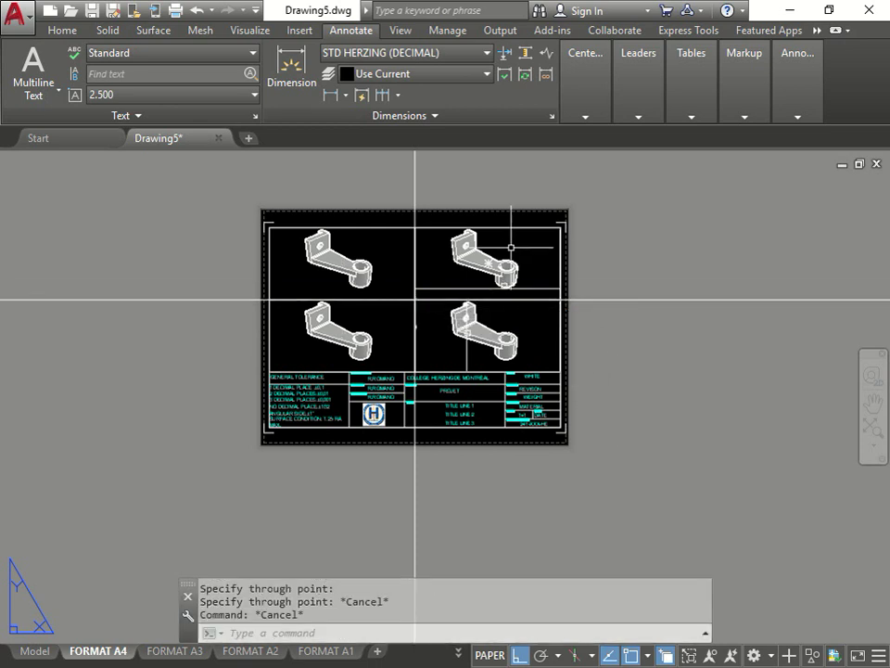
Delete the lower-right and upper-left viewports.
{"action": "left_click", "coordinate": [519, 368]}
{"action": "key", "text": "Delete"}
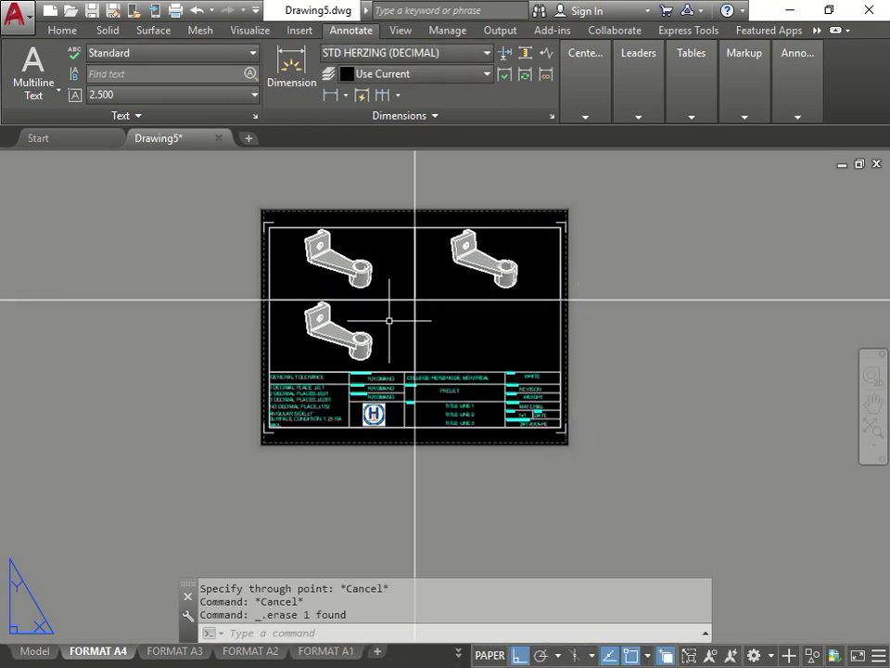
{"action": "left_click", "coordinate": [270, 242]}
{"action": "key", "text": "Delete"}
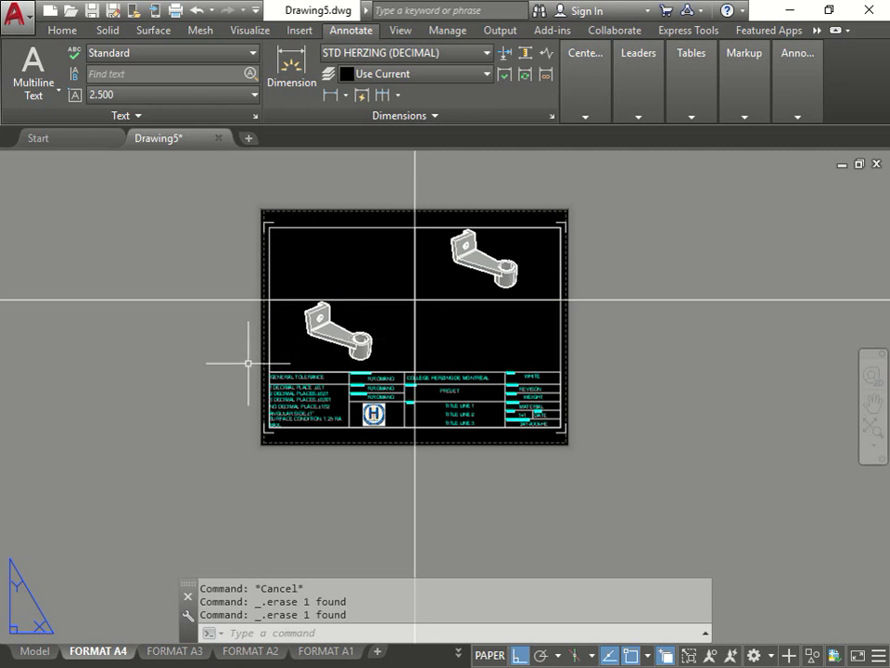
Set the lower-left viewport to a Front view with parallel projection.
{"action": "left_click", "coordinate": [278, 369]}
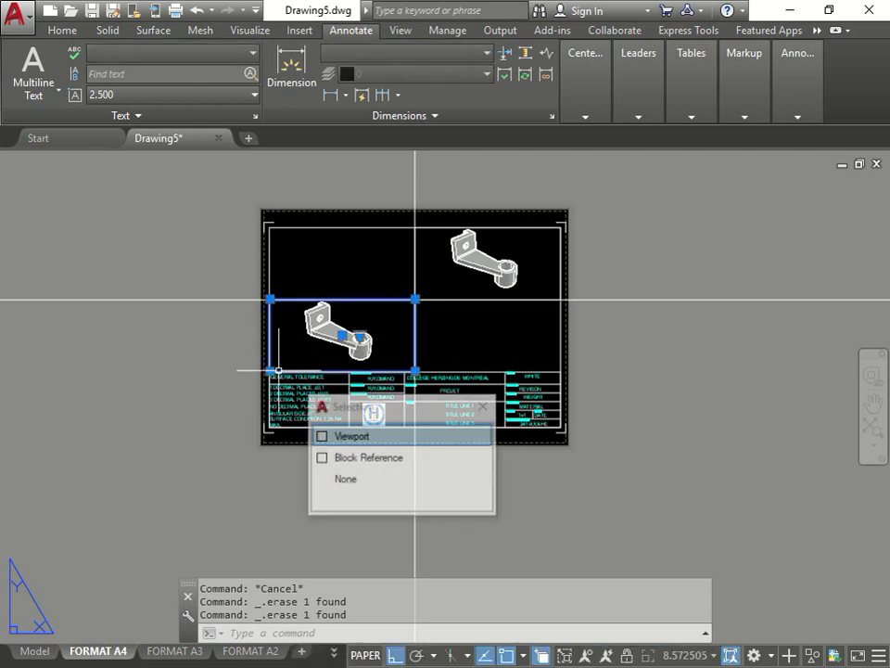
{"action": "double_click", "coordinate": [283, 345]}
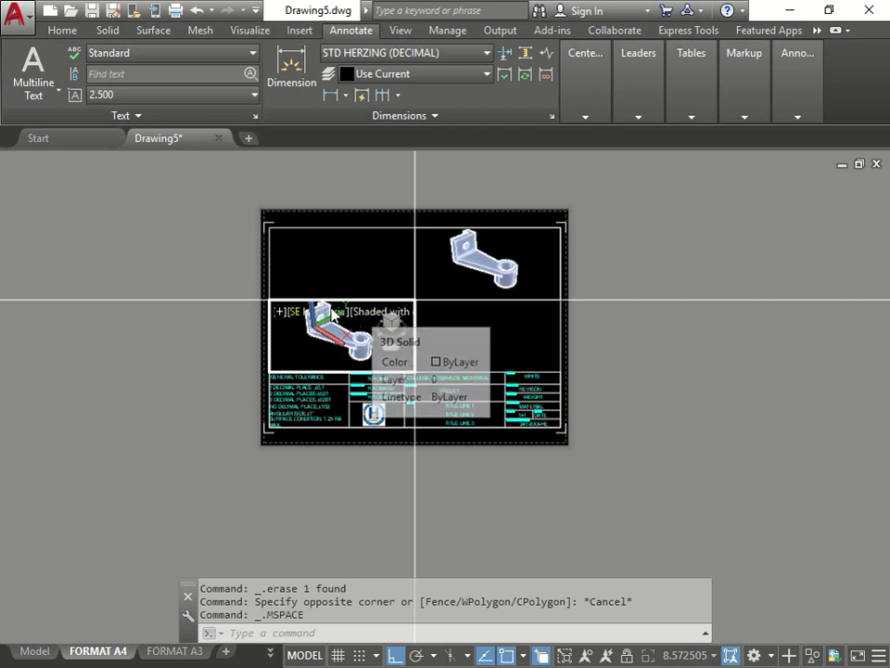
{"action": "left_click", "coordinate": [313, 313]}
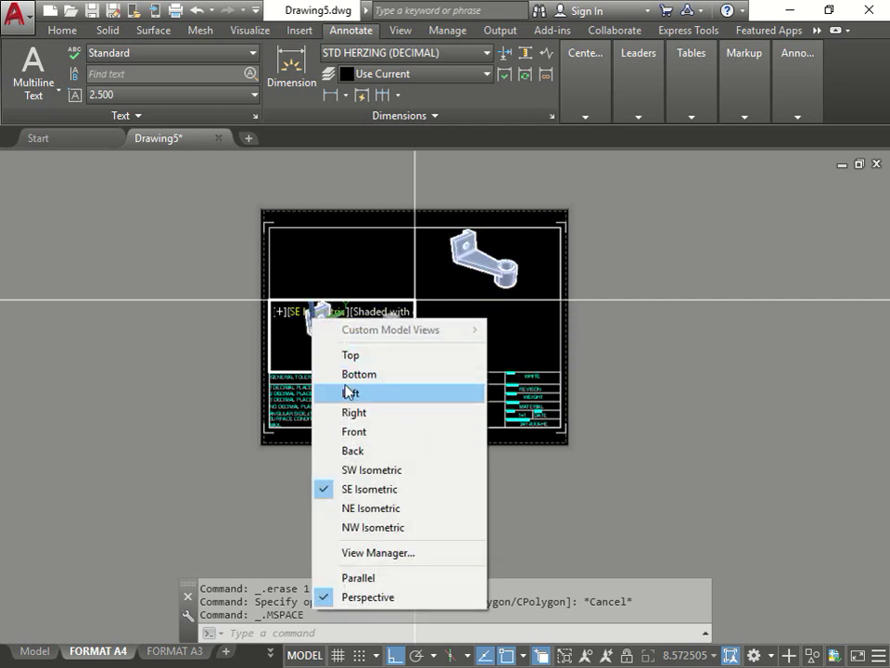
{"action": "left_click", "coordinate": [342, 433]}
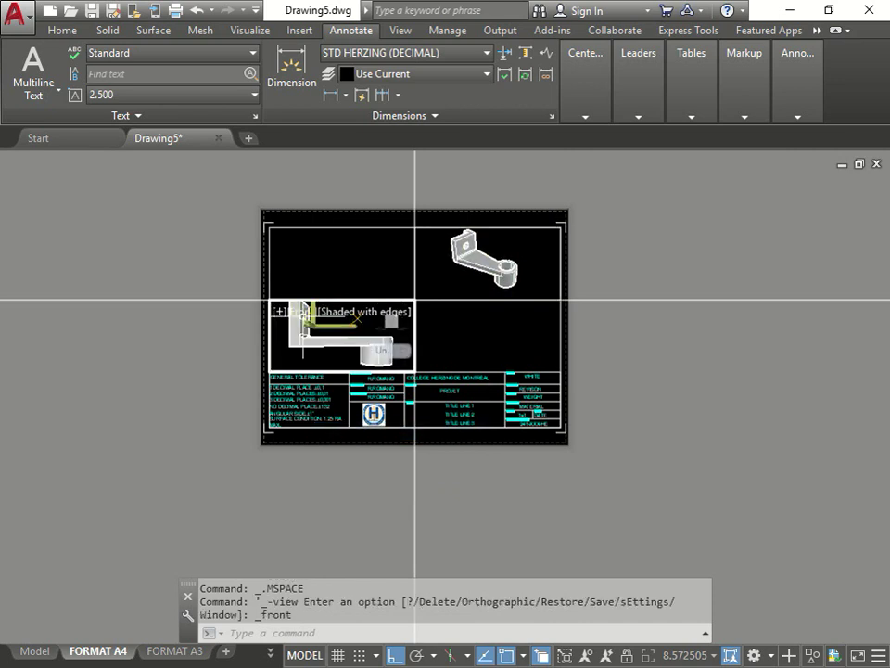
{"action": "left_click", "coordinate": [298, 313]}
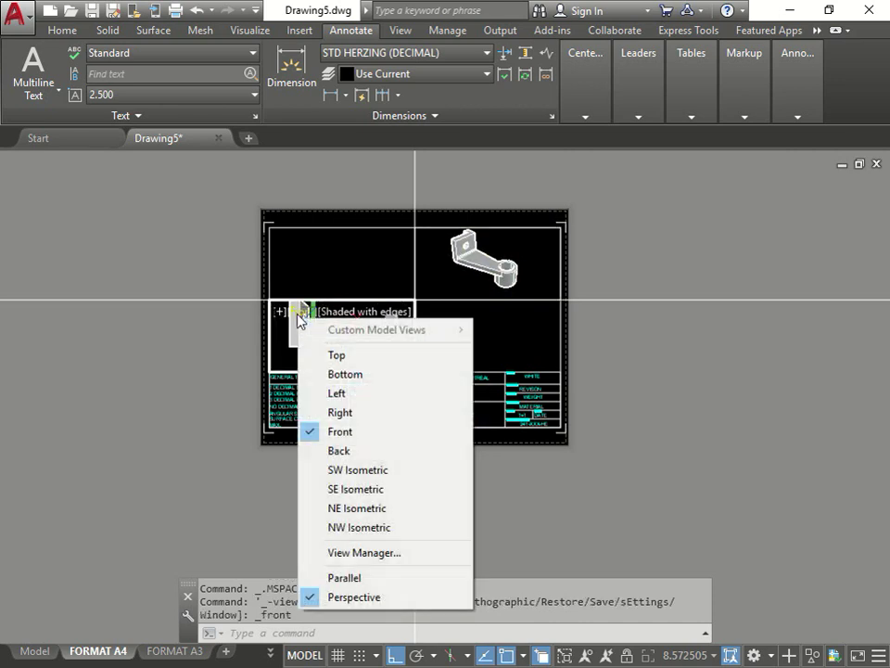
{"action": "left_click", "coordinate": [326, 577]}
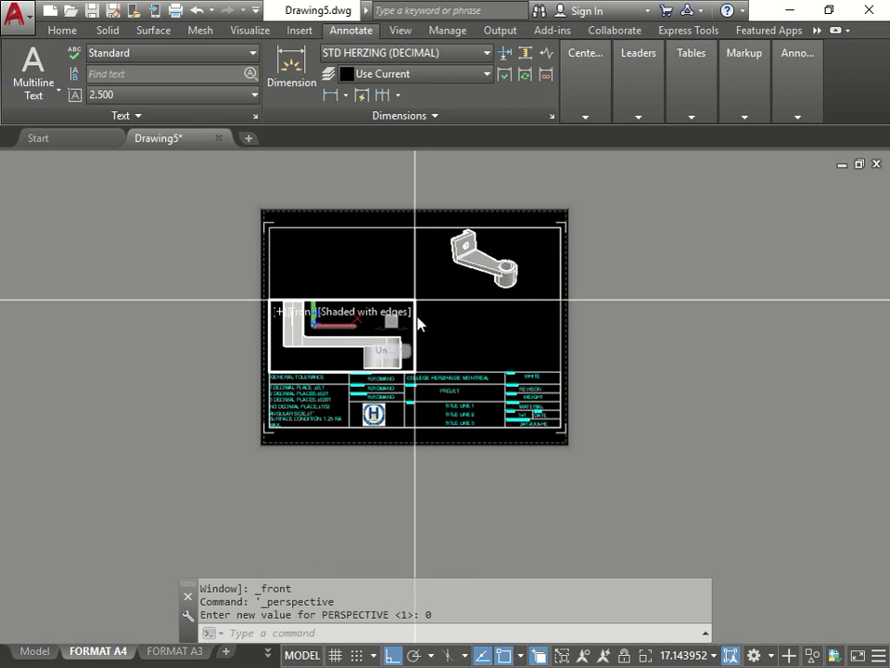
{"action": "double_click", "coordinate": [459, 506]}
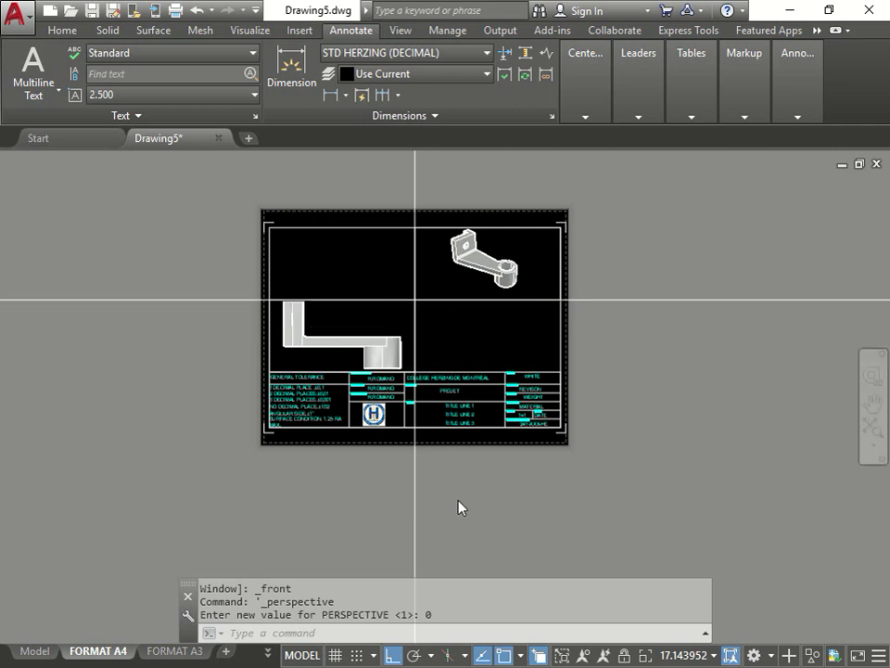
Set the lower-left viewport's scale to 10:1 from the status-bar scale list.
{"action": "left_click", "coordinate": [270, 300]}
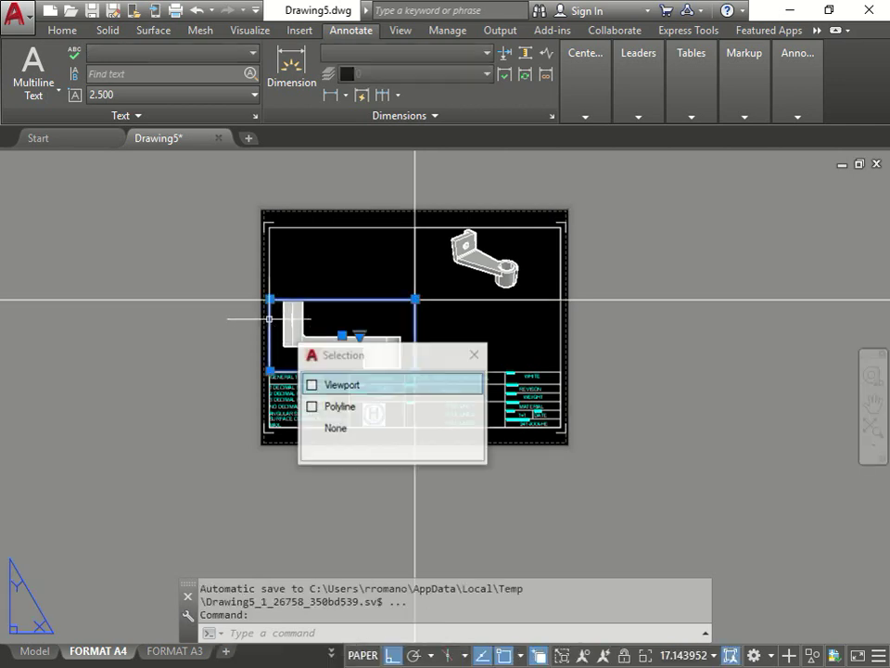
{"action": "scroll", "coordinate": [272, 297], "scroll_direction": "up", "scroll_amount": 2}
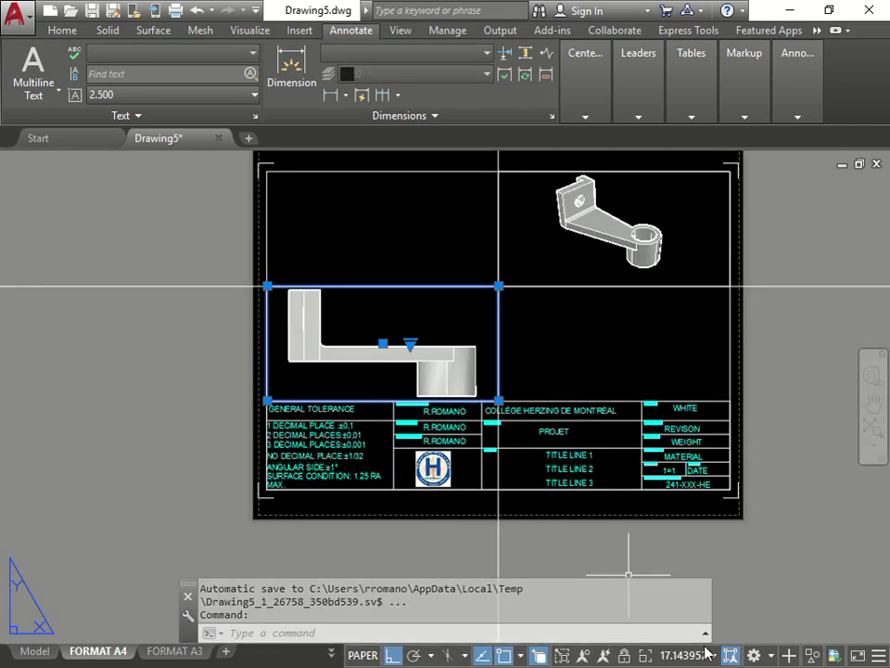
{"action": "left_click", "coordinate": [698, 654]}
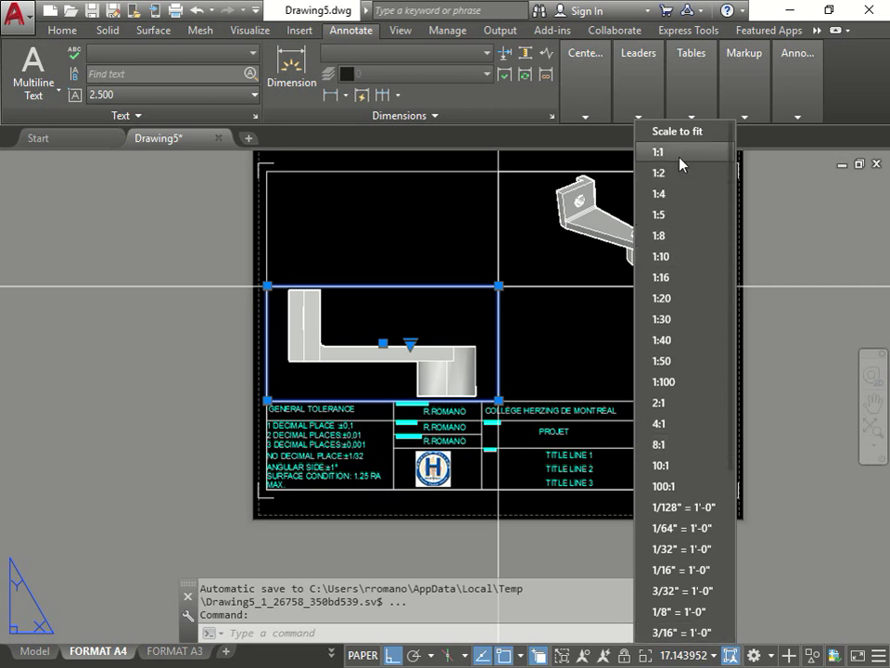
{"action": "left_click", "coordinate": [680, 163]}
{"action": "left_click", "coordinate": [702, 654]}
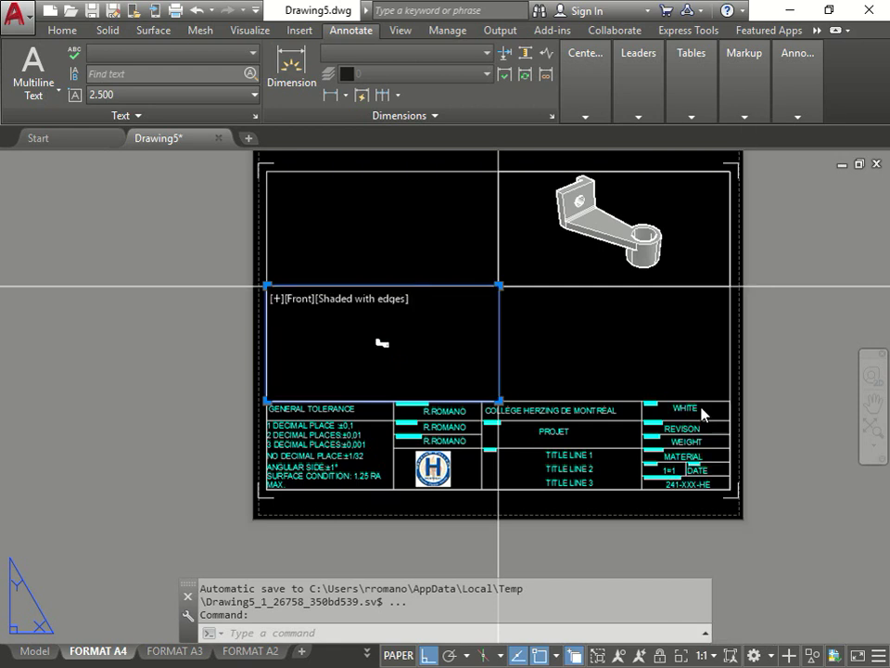
{"action": "left_click", "coordinate": [702, 655]}
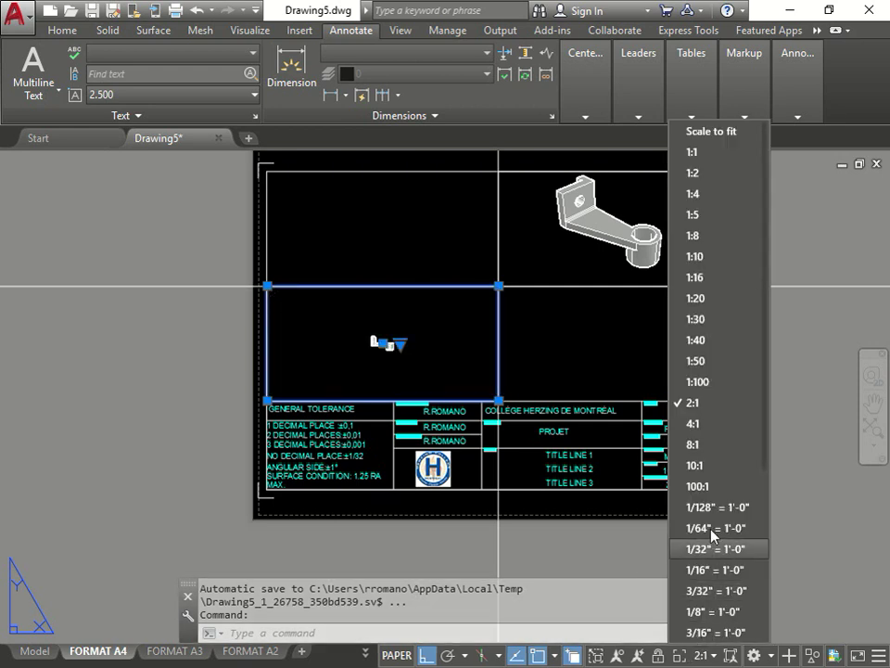
{"action": "left_click", "coordinate": [710, 465]}
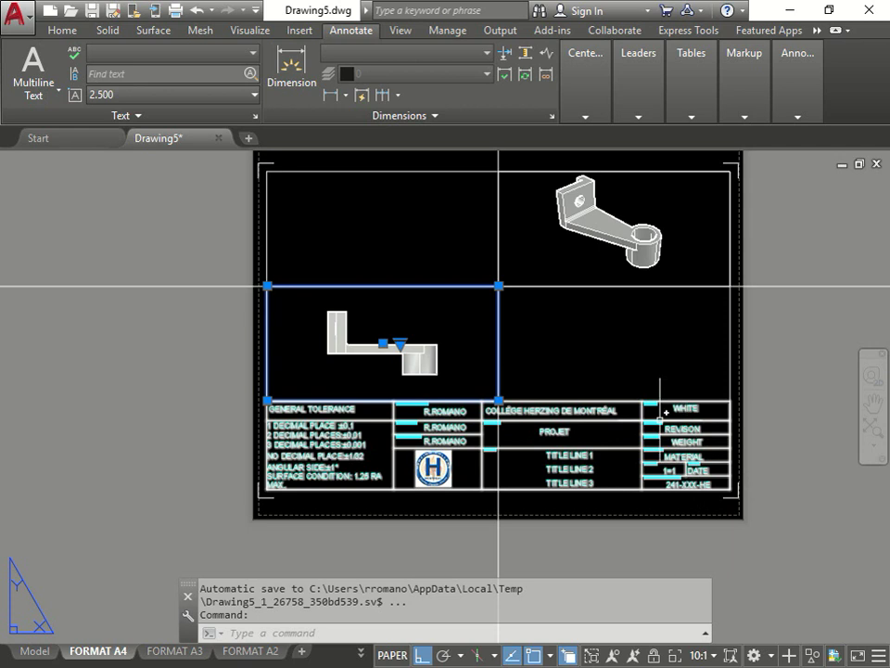
{"action": "key", "text": "Escape"}
{"action": "key", "text": "Escape"}
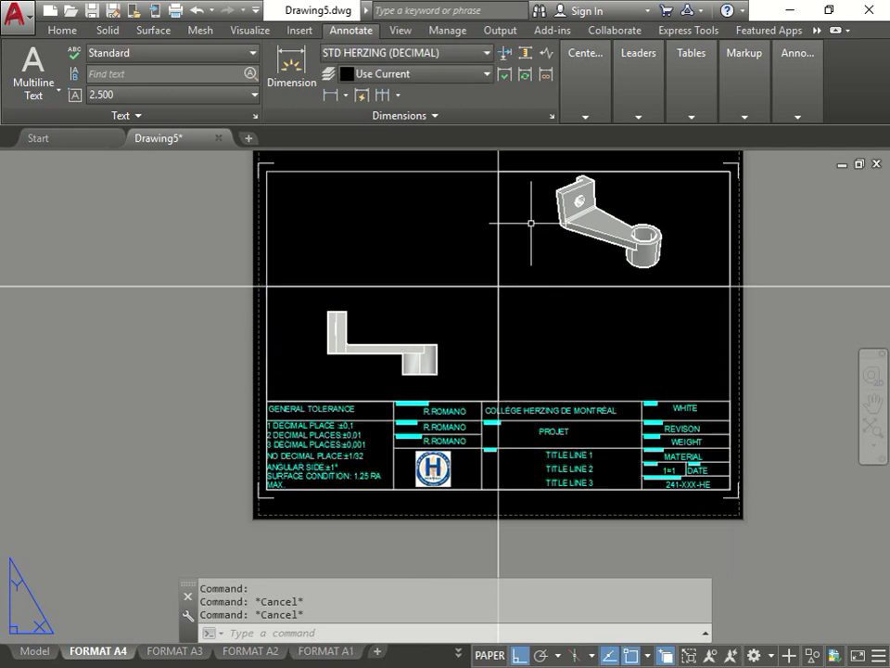
Select the upper-right isometric viewport alone using the Selection cycling list.
{"action": "left_click", "coordinate": [618, 160]}
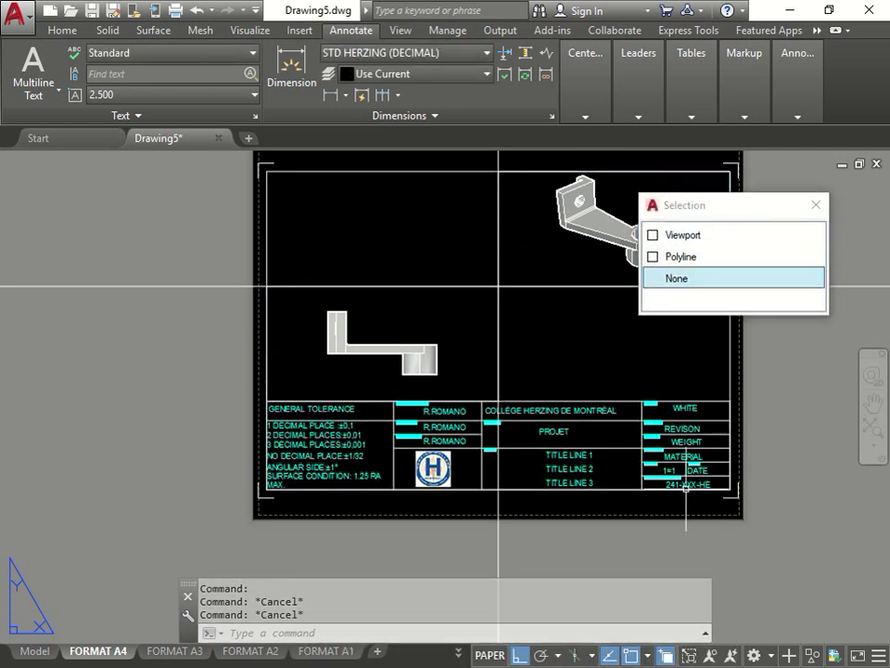
{"action": "left_click", "coordinate": [680, 235]}
{"action": "left_click", "coordinate": [732, 202]}
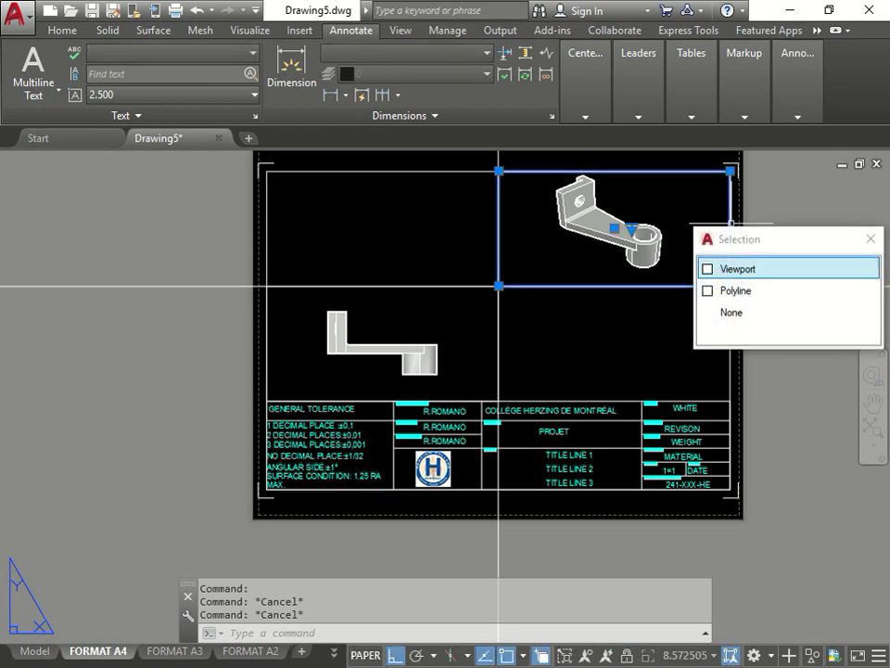
{"action": "left_click", "coordinate": [757, 266]}
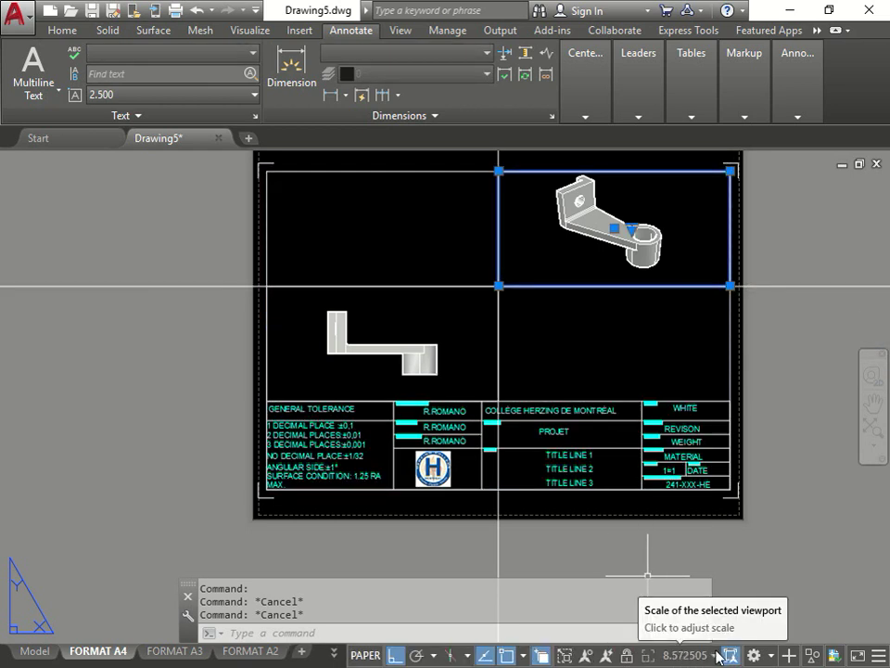
{"action": "key", "text": "Escape"}
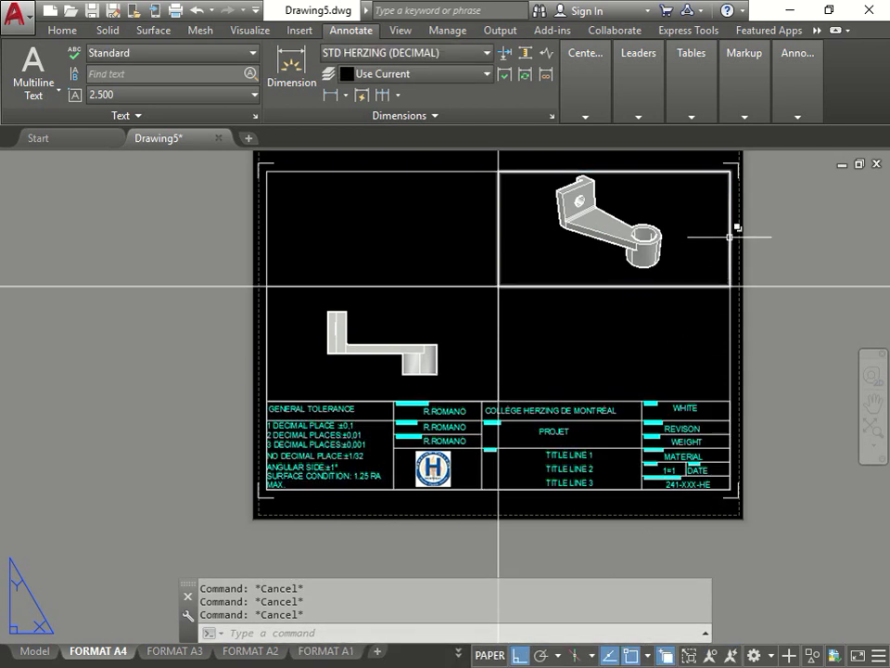
{"action": "left_click", "coordinate": [733, 228]}
{"action": "left_click", "coordinate": [727, 302]}
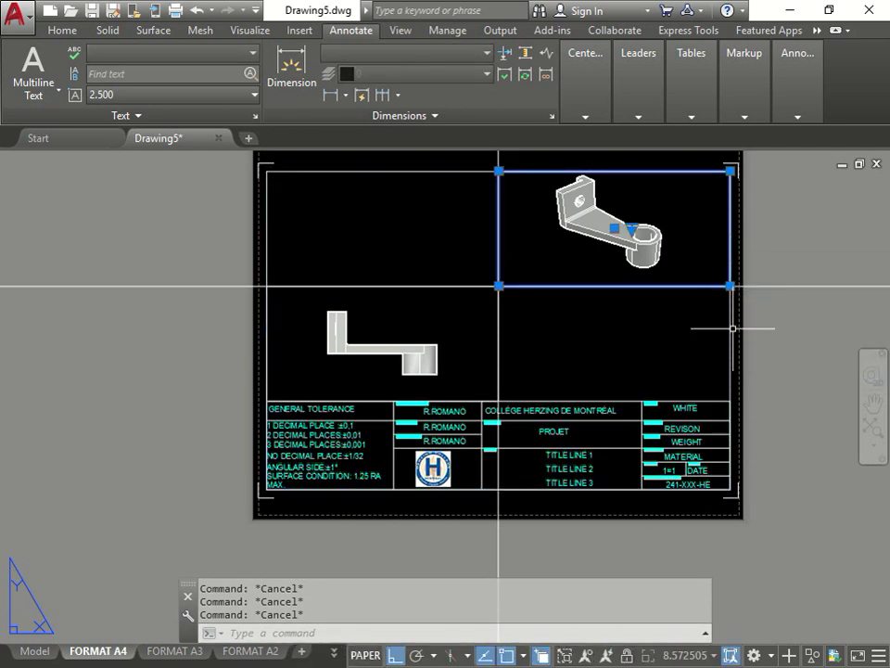
{"action": "key", "text": "Escape"}
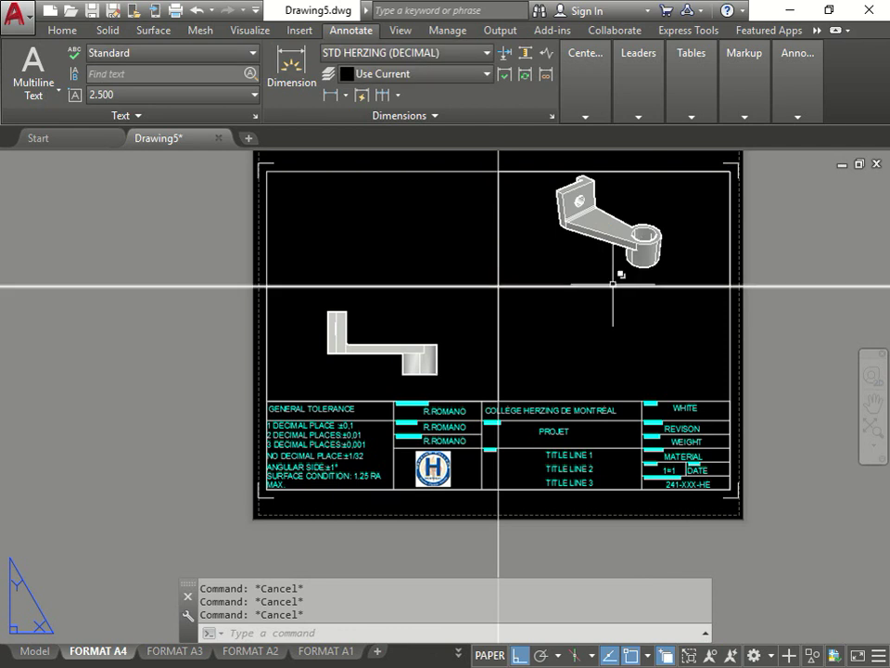
{"action": "left_click", "coordinate": [557, 171]}
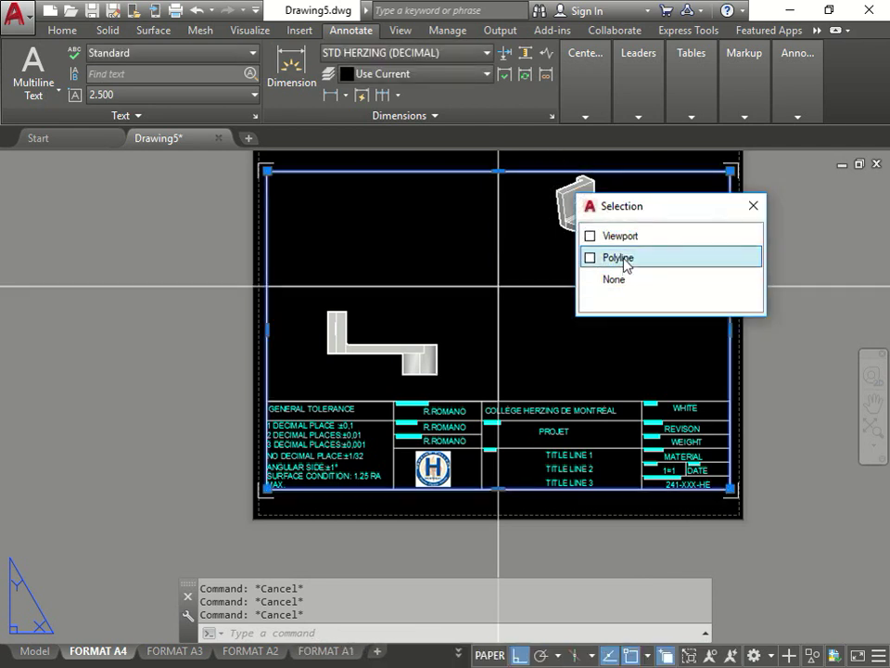
{"action": "left_click", "coordinate": [621, 236]}
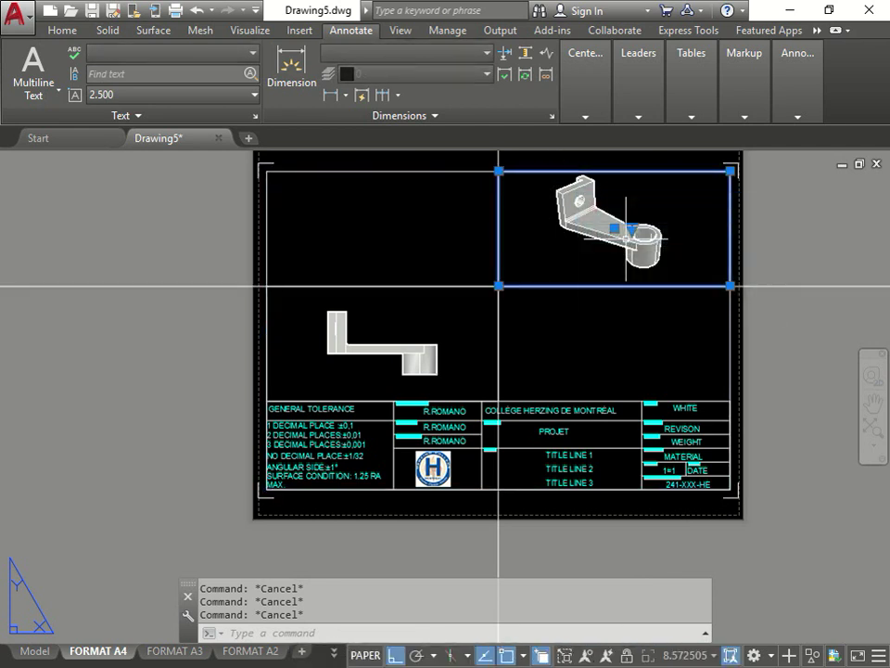
Open the isometric viewport's Properties and replace its custom scale with a standard scale.
{"action": "type", "text": "mo"}
{"action": "key", "text": "Return"}
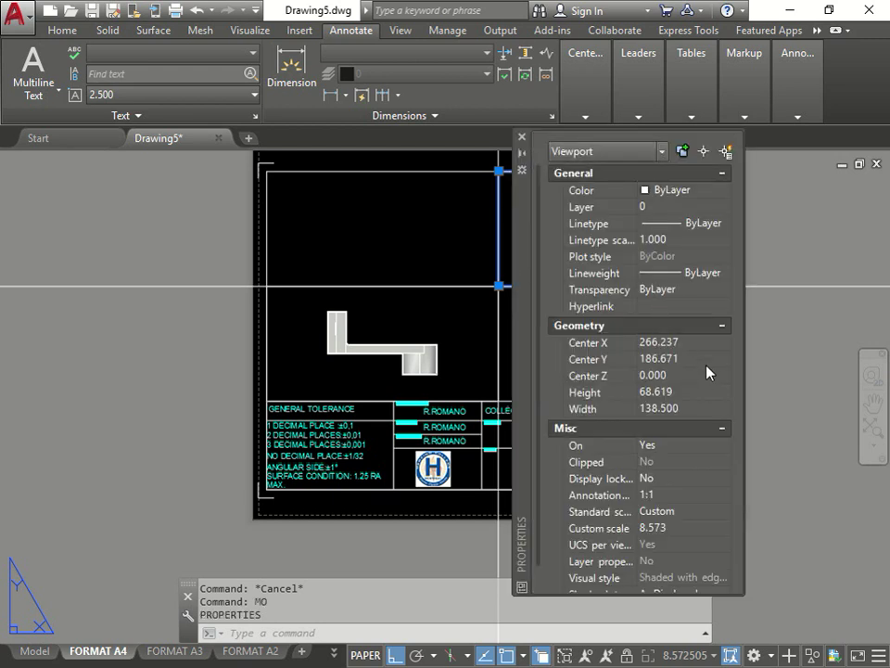
{"action": "left_click", "coordinate": [684, 527]}
{"action": "left_click", "coordinate": [664, 513]}
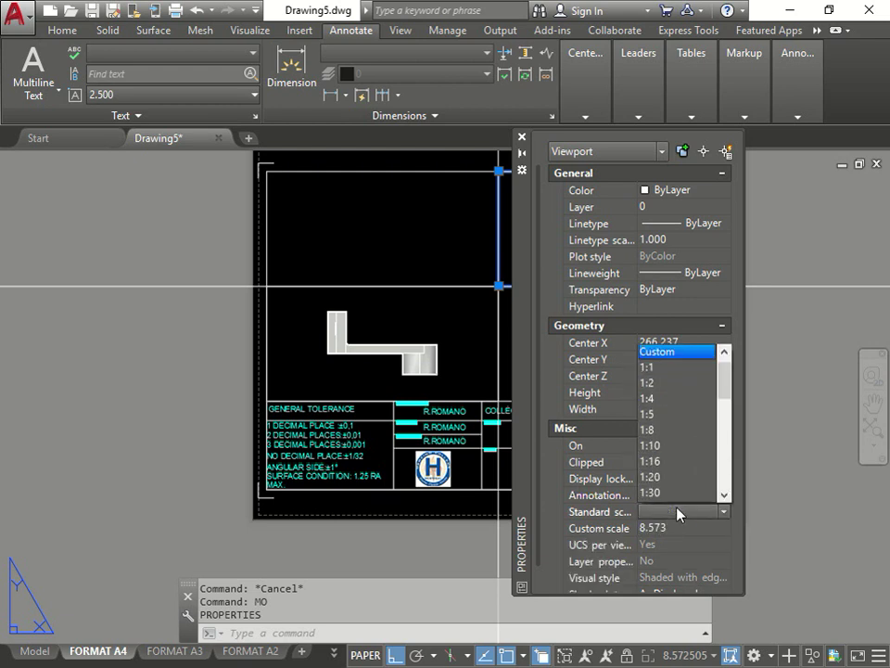
{"action": "scroll", "coordinate": [665, 433], "scroll_direction": "down", "scroll_amount": 2}
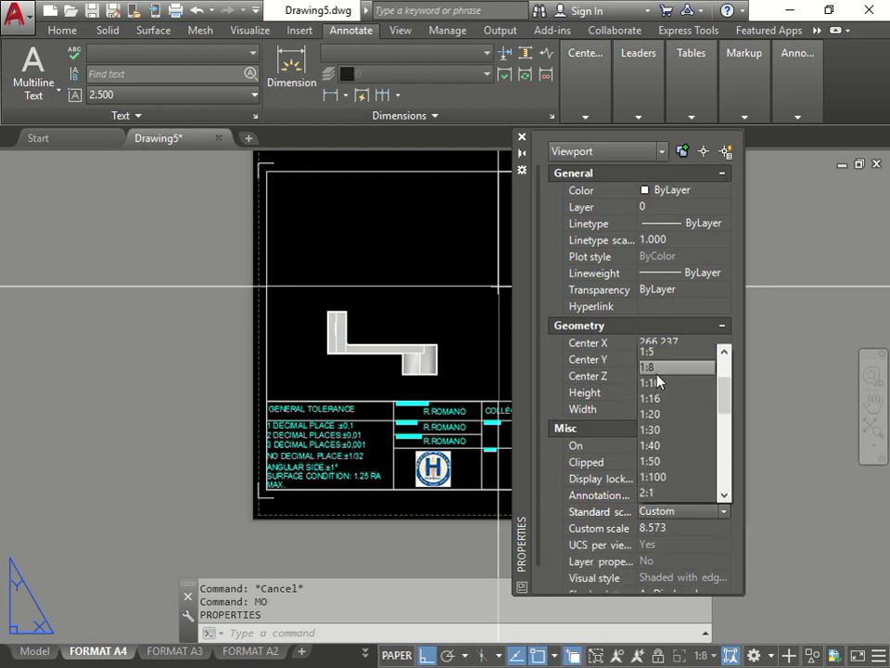
{"action": "left_click", "coordinate": [550, 155]}
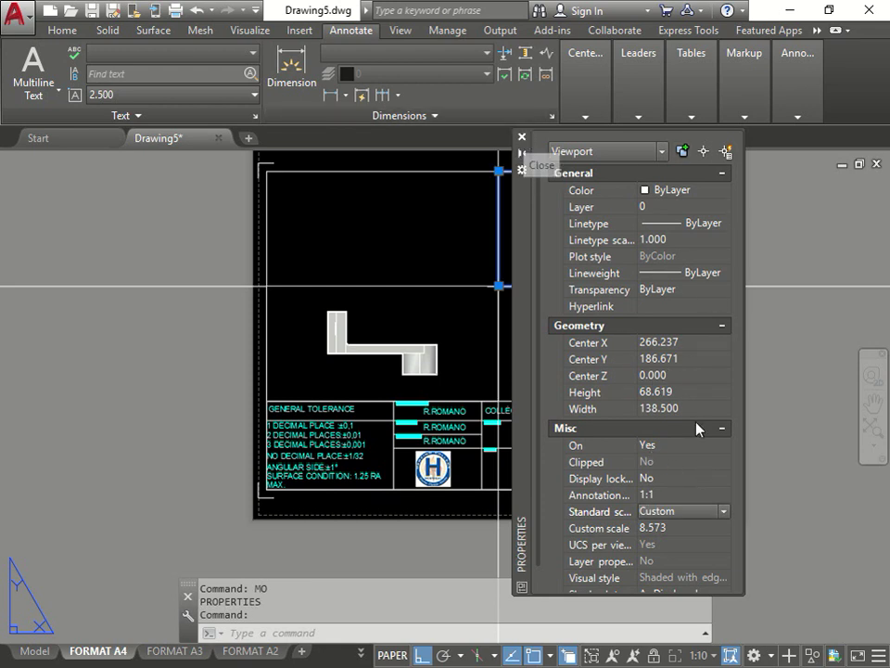
Set the viewport's annotation scale to 10:1, close Properties, and deselect it.
{"action": "left_click", "coordinate": [695, 494]}
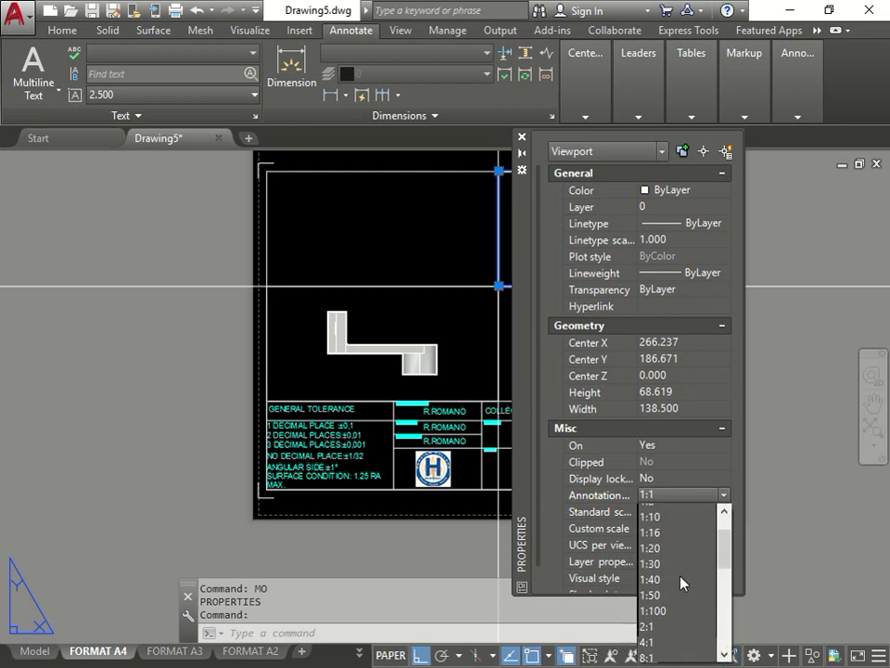
{"action": "scroll", "coordinate": [682, 582], "scroll_direction": "up", "scroll_amount": 3}
{"action": "scroll", "coordinate": [682, 574], "scroll_direction": "down", "scroll_amount": 4}
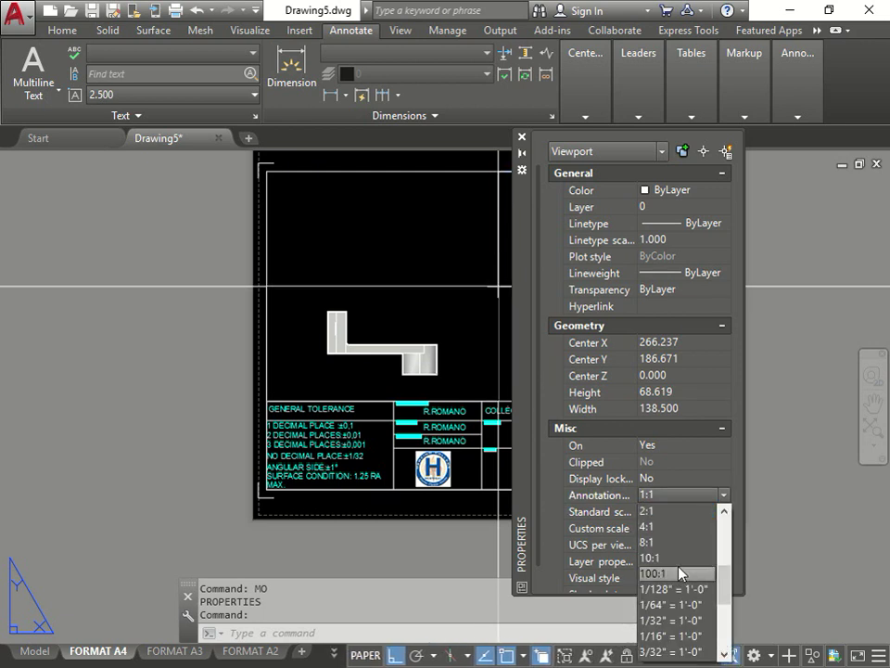
{"action": "left_click", "coordinate": [672, 560]}
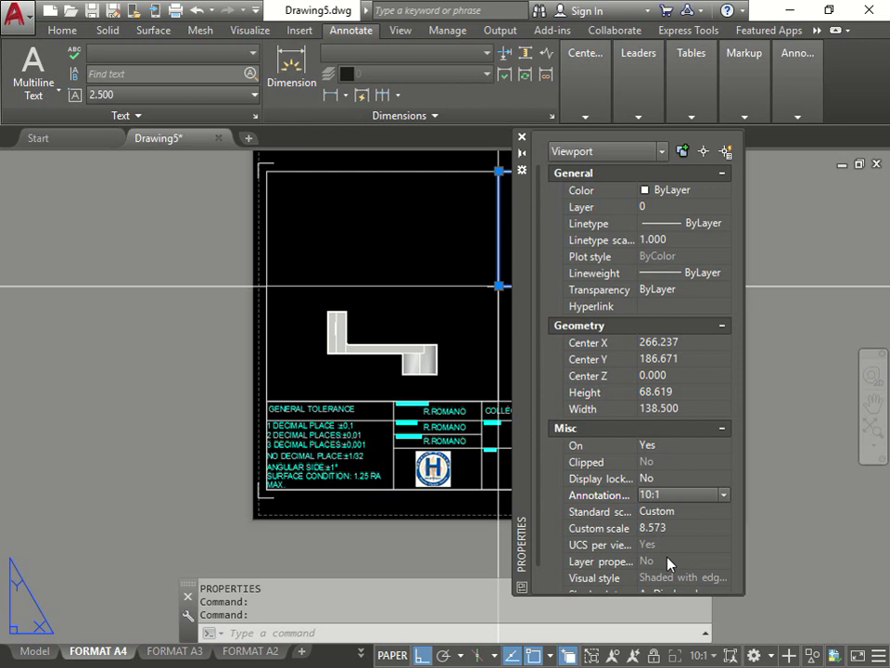
{"action": "left_click", "coordinate": [521, 136]}
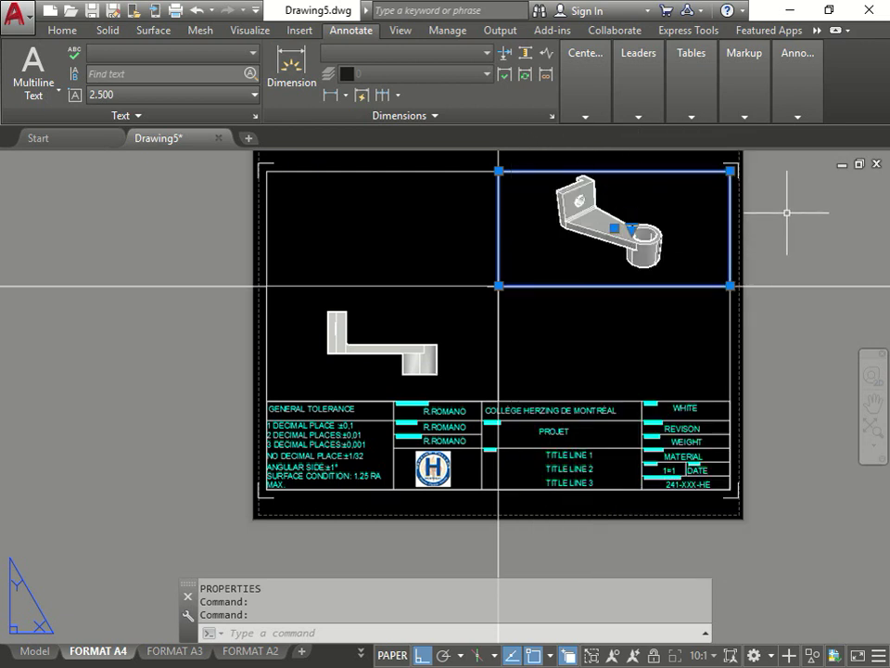
{"action": "key", "text": "Escape"}
{"action": "key", "text": "Escape"}
{"action": "key", "text": "Escape"}
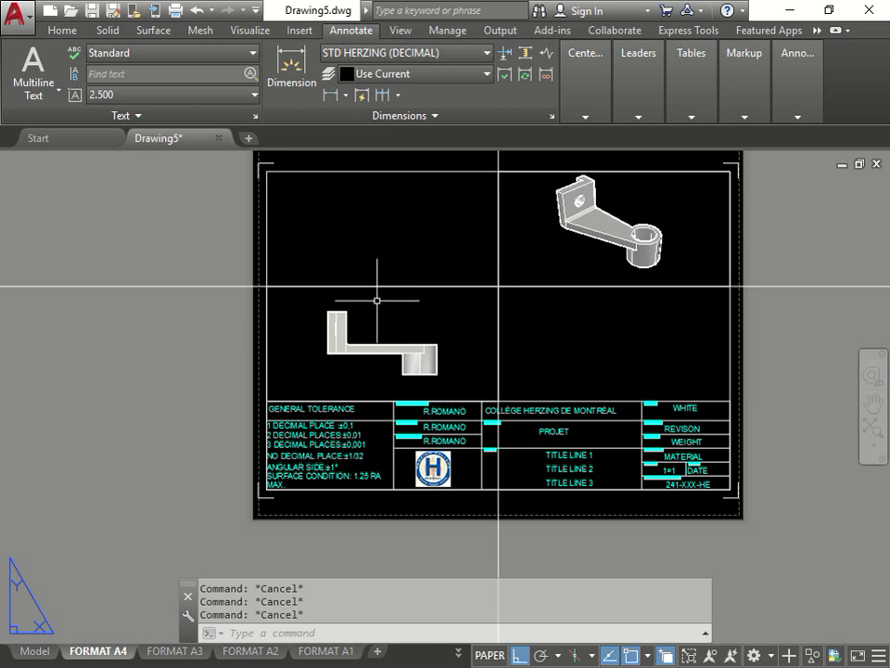
Pin the expanded Modeling panel on the Home tab and launch Solid View (SOLVIEW).
{"action": "left_click", "coordinate": [63, 31]}
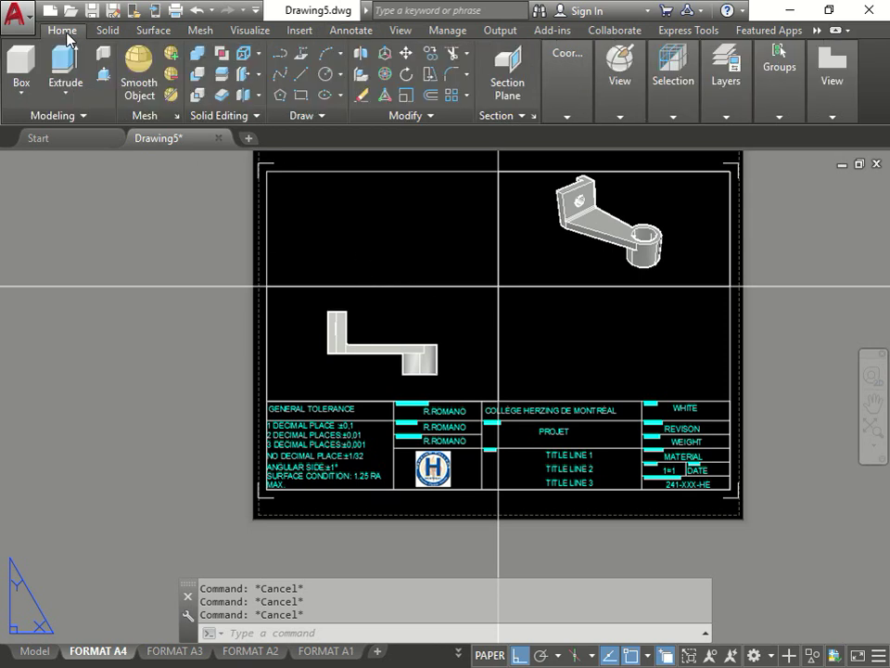
{"action": "left_click", "coordinate": [79, 116]}
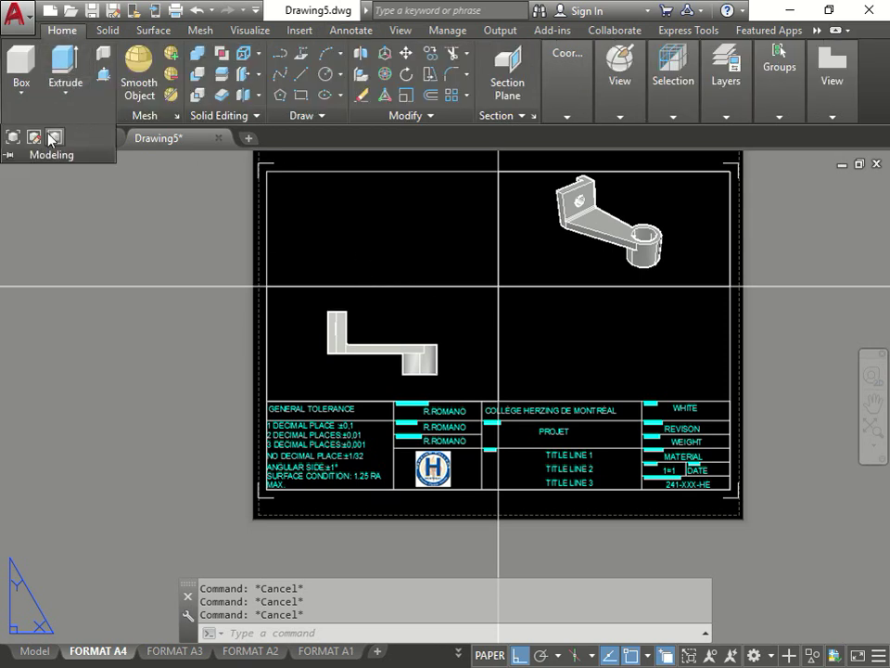
{"action": "left_click", "coordinate": [9, 155]}
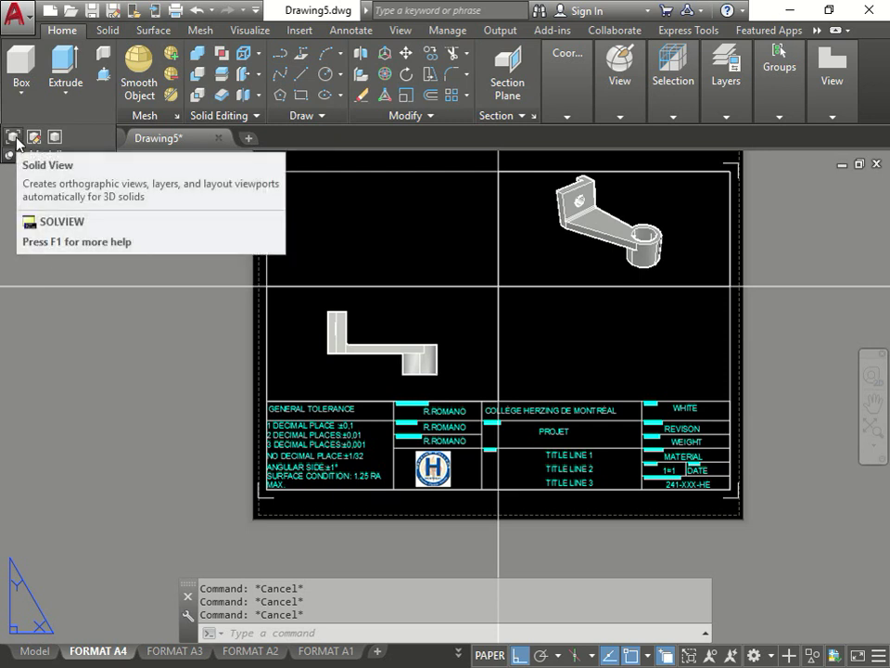
{"action": "left_click", "coordinate": [14, 137]}
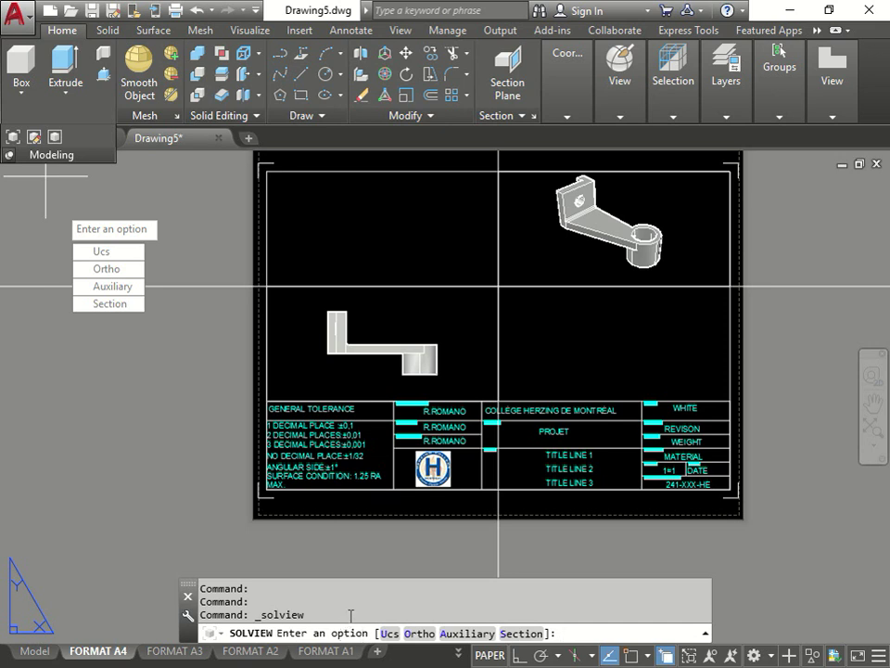
Attempt a SOLVIEW Ortho view, unsuccessfully picking a viewport side to project.
{"action": "left_click", "coordinate": [414, 634]}
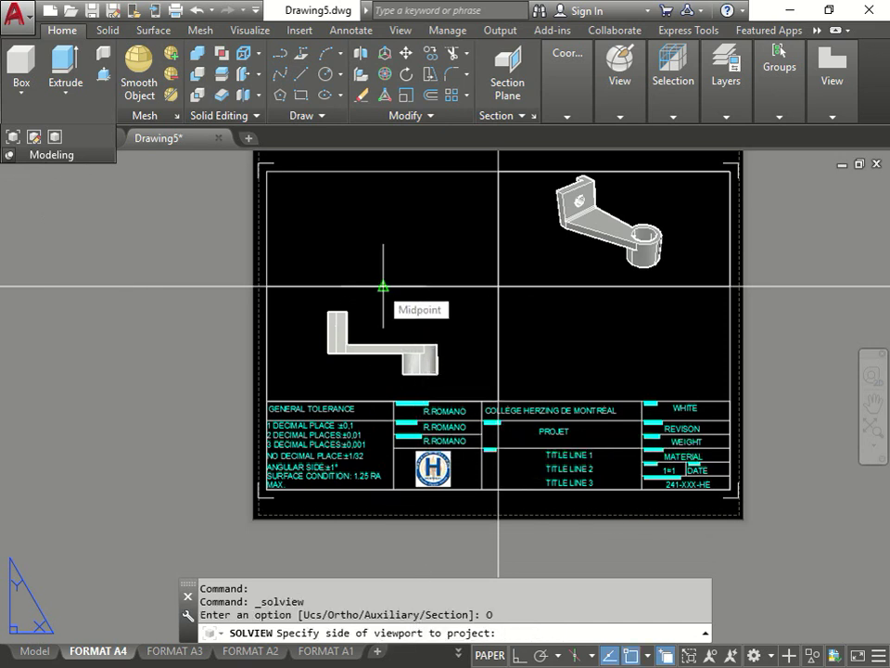
{"action": "left_click", "coordinate": [382, 219]}
{"action": "left_click", "coordinate": [499, 286]}
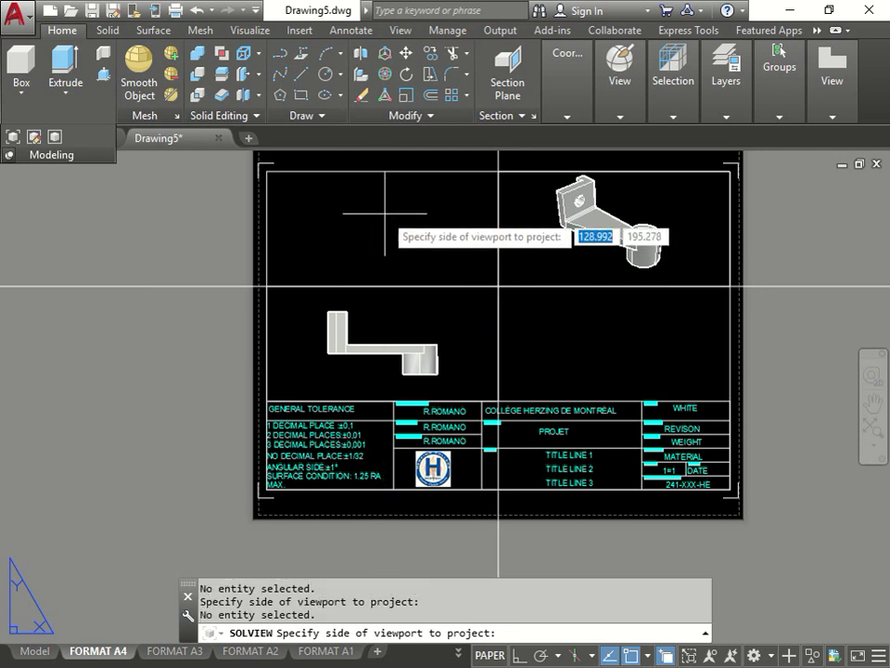
{"action": "scroll", "coordinate": [459, 259], "scroll_direction": "down", "scroll_amount": 2}
{"action": "scroll", "coordinate": [386, 213], "scroll_direction": "up", "scroll_amount": 2}
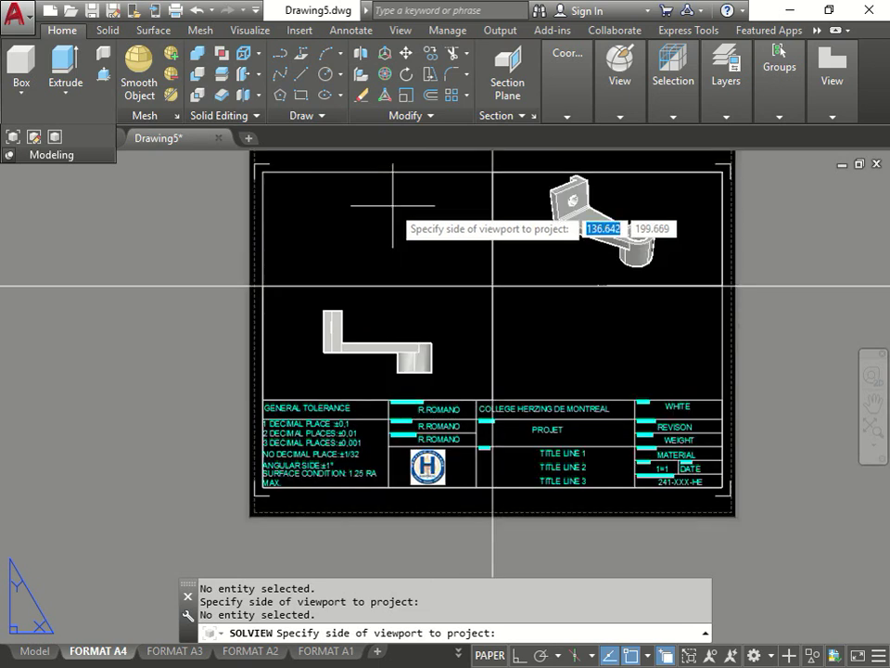
{"action": "middle_click_drag", "start_coordinate": [391, 297], "coordinate": [394, 382]}
{"action": "scroll", "coordinate": [386, 371], "scroll_direction": "down", "scroll_amount": 2}
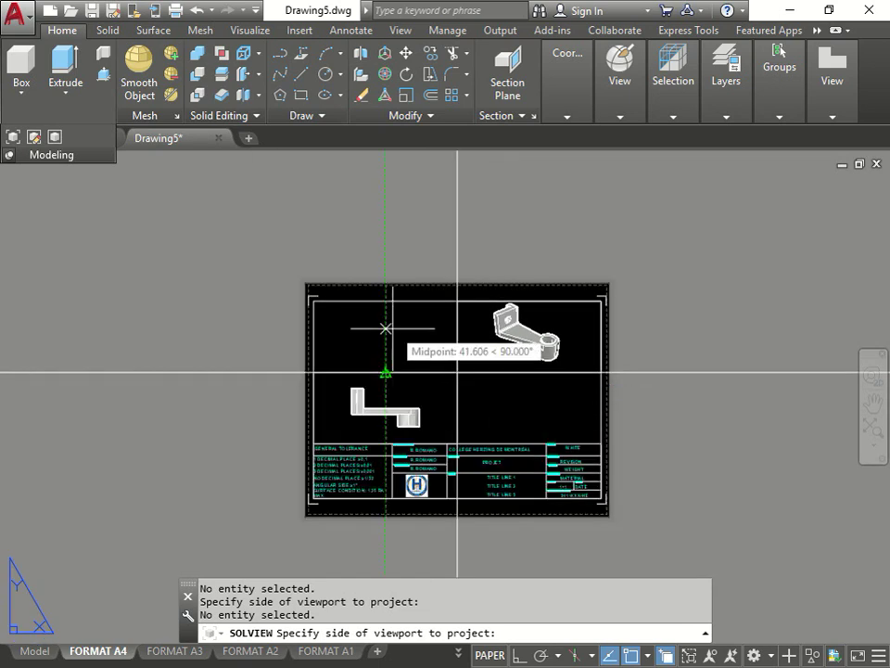
{"action": "scroll", "coordinate": [385, 372], "scroll_direction": "up", "scroll_amount": 2}
Cancel SOLVIEW and window-select the horizontal construction line.
{"action": "key", "text": "Escape"}
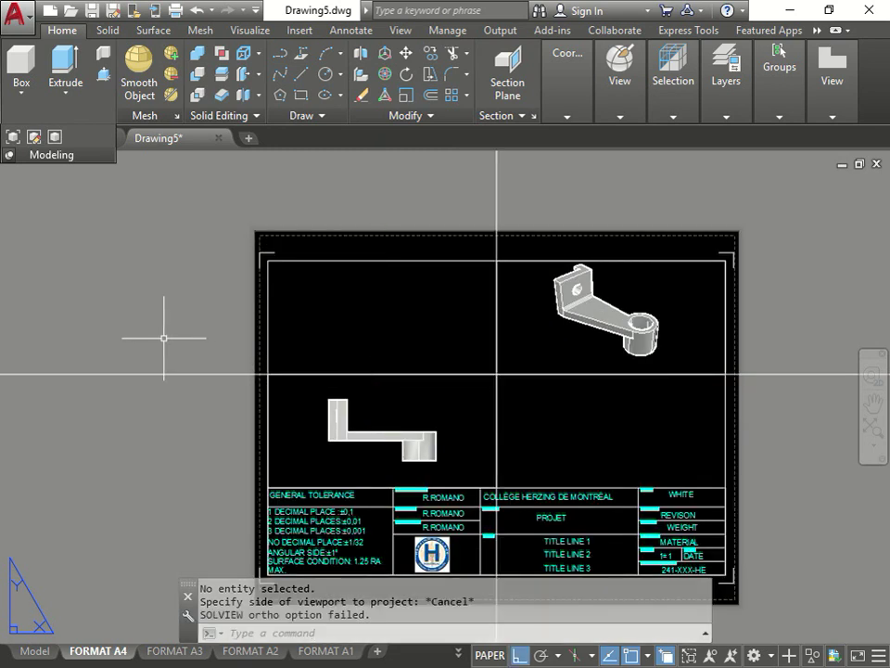
{"action": "left_click", "coordinate": [165, 338]}
{"action": "left_click", "coordinate": [110, 417]}
Delete the horizontal construction line and restart SOLVIEW with the Ortho option.
{"action": "key", "text": "Delete"}
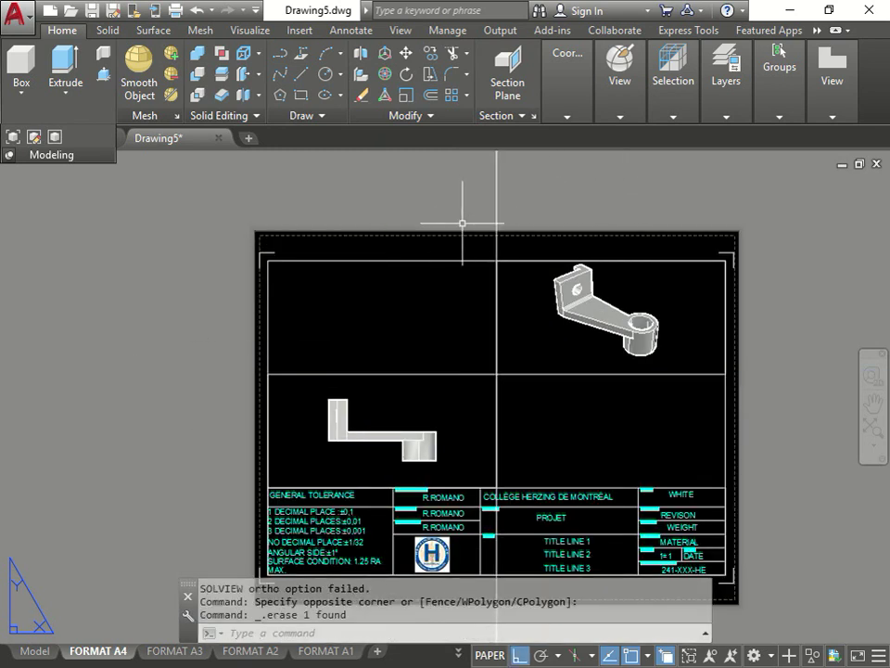
{"action": "key", "text": "Escape"}
{"action": "key", "text": "Up"}
{"action": "key", "text": "Up"}
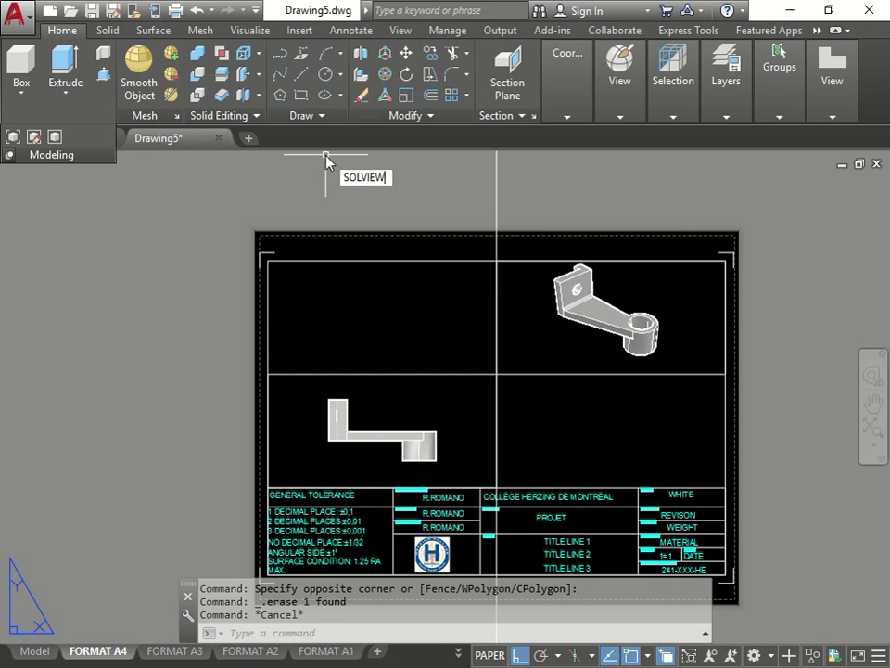
{"action": "key", "text": "Return"}
{"action": "type", "text": "o"}
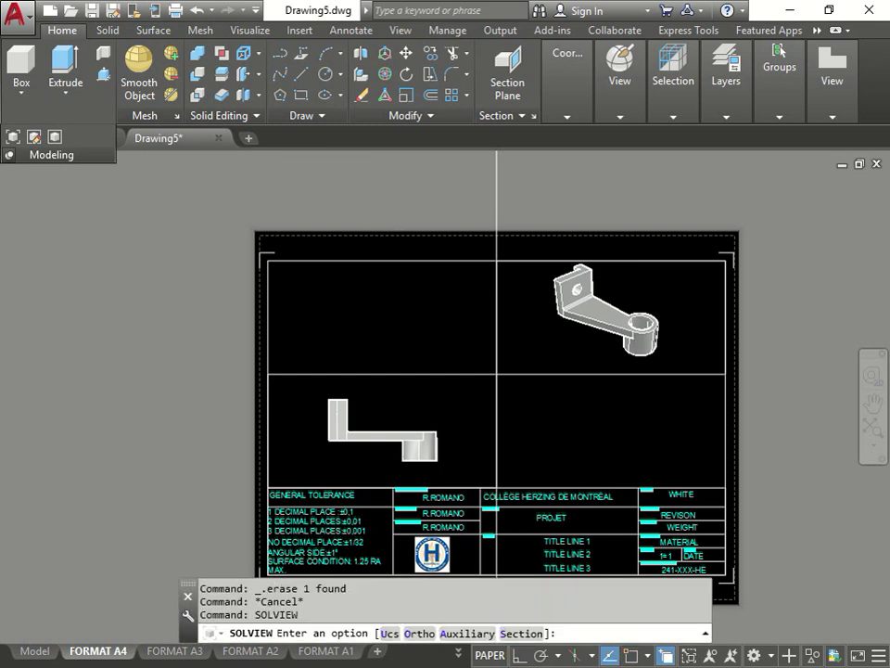
{"action": "key", "text": "Return"}
Project Top View from the front viewport's top edge into an upper-left viewport.
{"action": "left_click", "coordinate": [383, 373]}
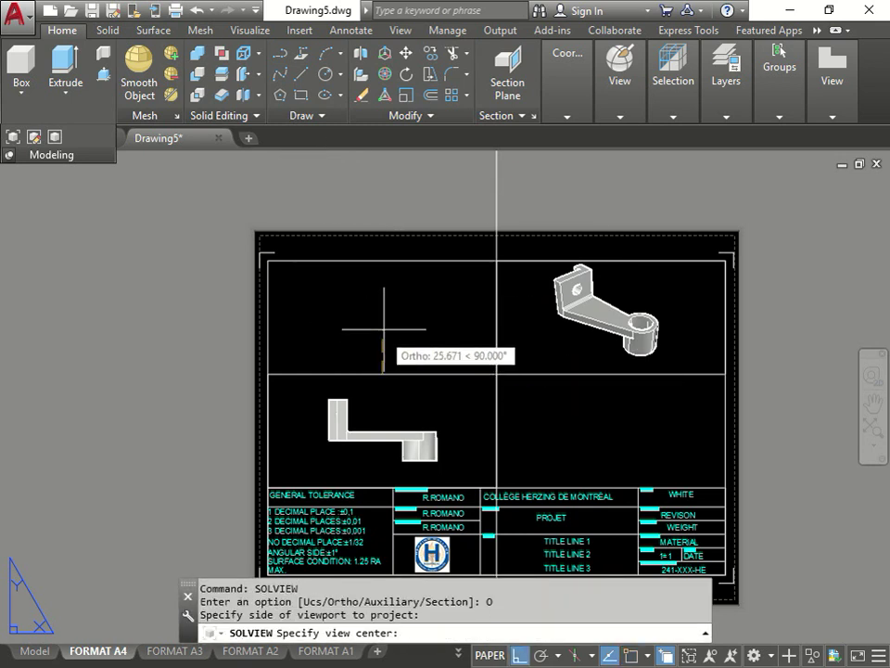
{"action": "left_click", "coordinate": [382, 315]}
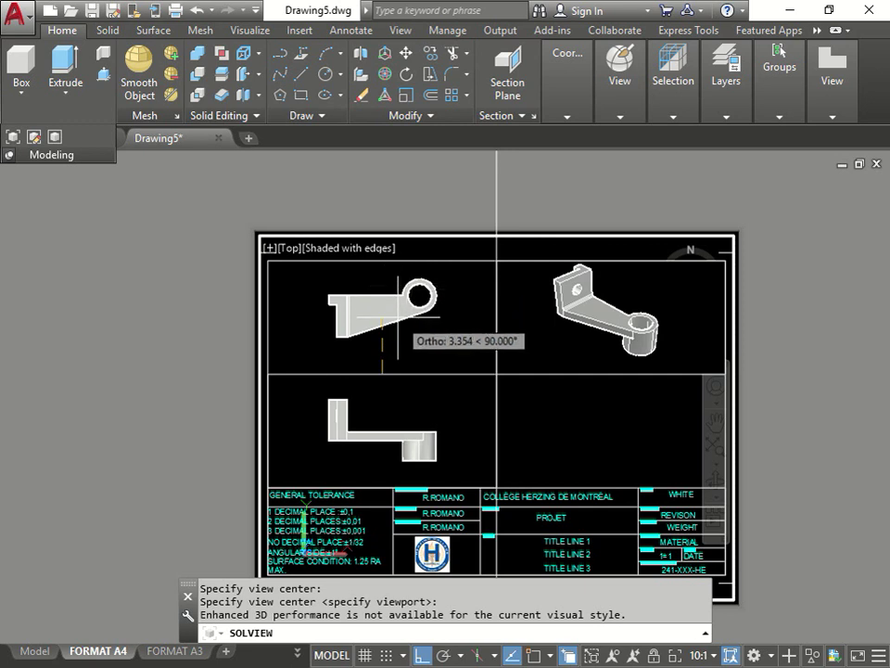
{"action": "key", "text": "Return"}
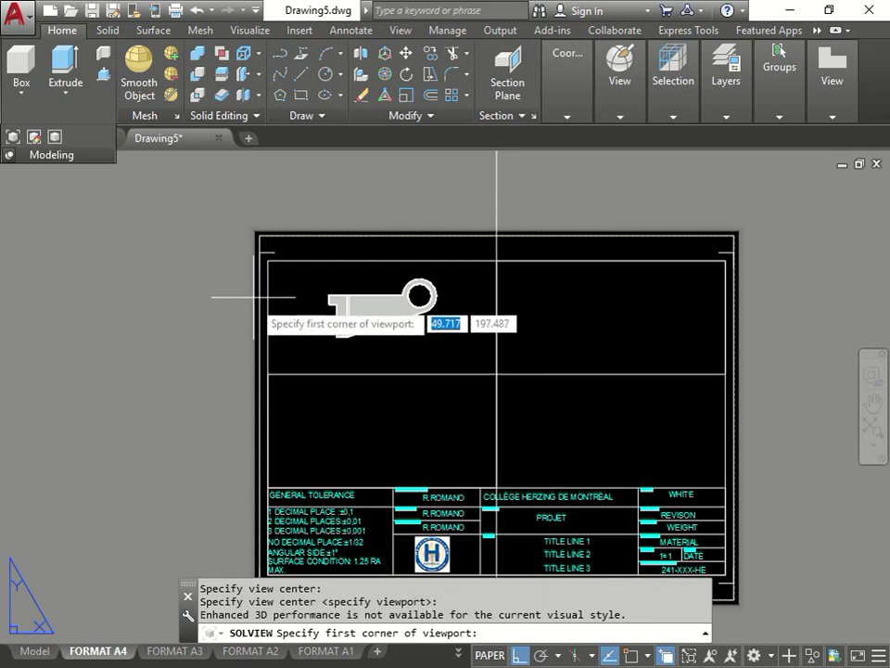
{"action": "left_click", "coordinate": [267, 261]}
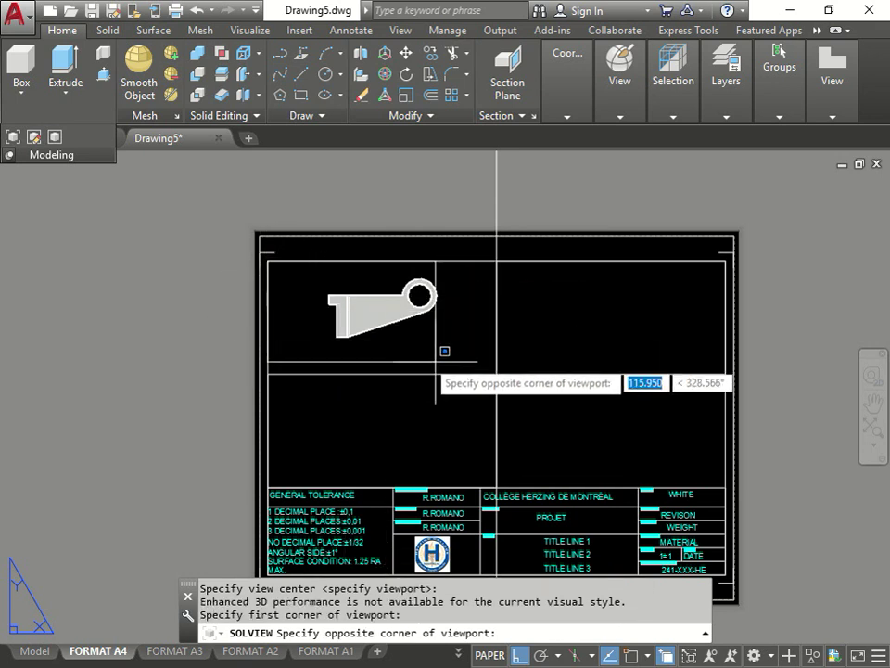
{"action": "left_click", "coordinate": [497, 373]}
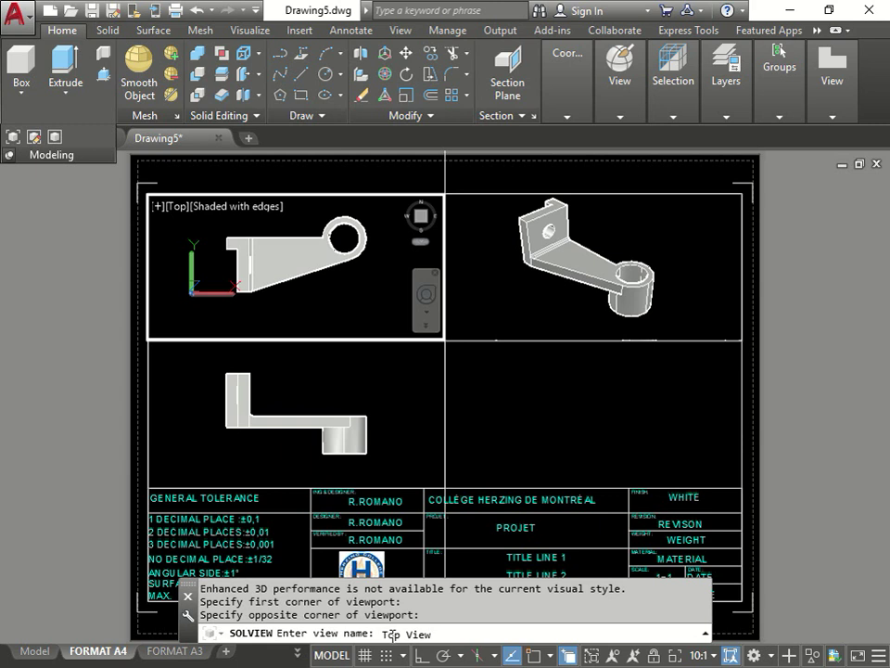
{"action": "key", "text": "Return"}
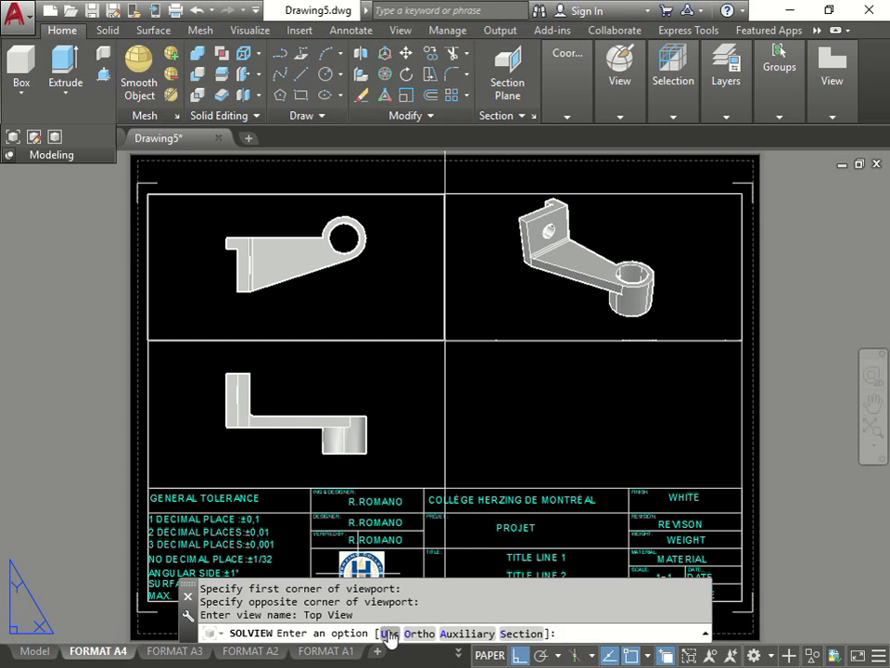
End SOLVIEW, then select and erase the lower-left viewport holding the original front view.
{"action": "key", "text": "Escape"}
{"action": "key", "text": "Escape"}
{"action": "key", "text": "Escape"}
{"action": "key", "text": "Escape"}
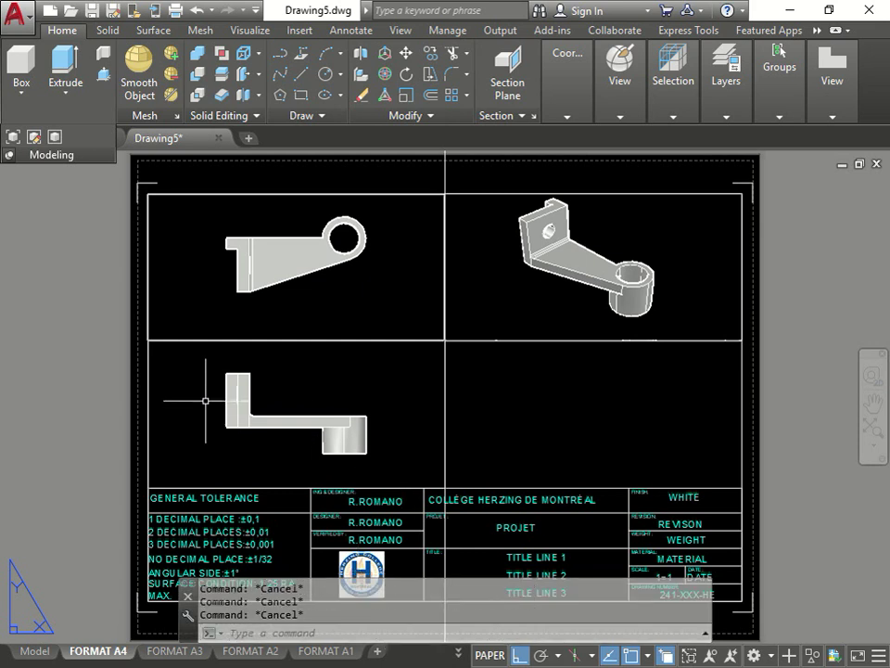
{"action": "left_click", "coordinate": [150, 384]}
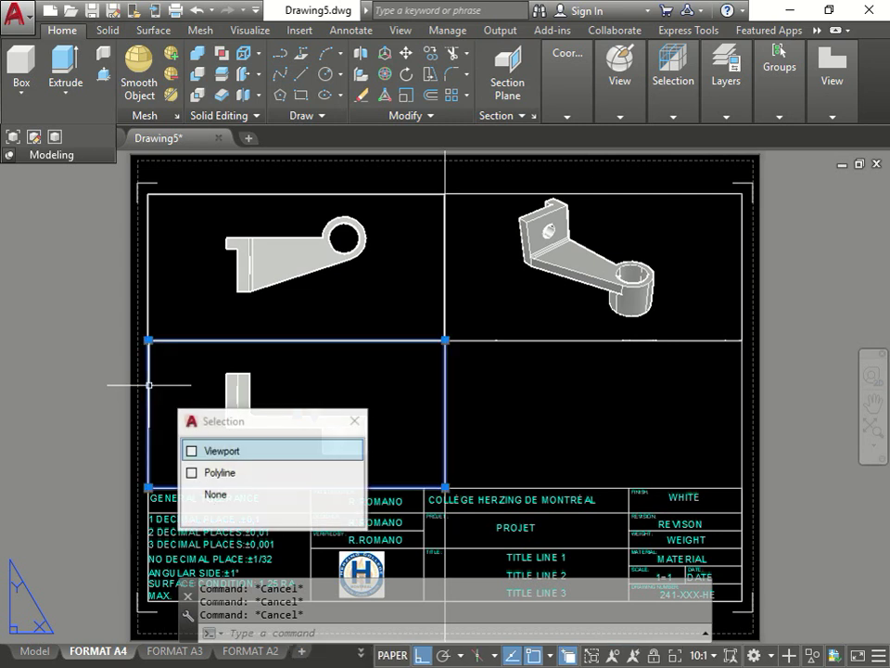
{"action": "key", "text": "Return"}
{"action": "key", "text": "Delete"}
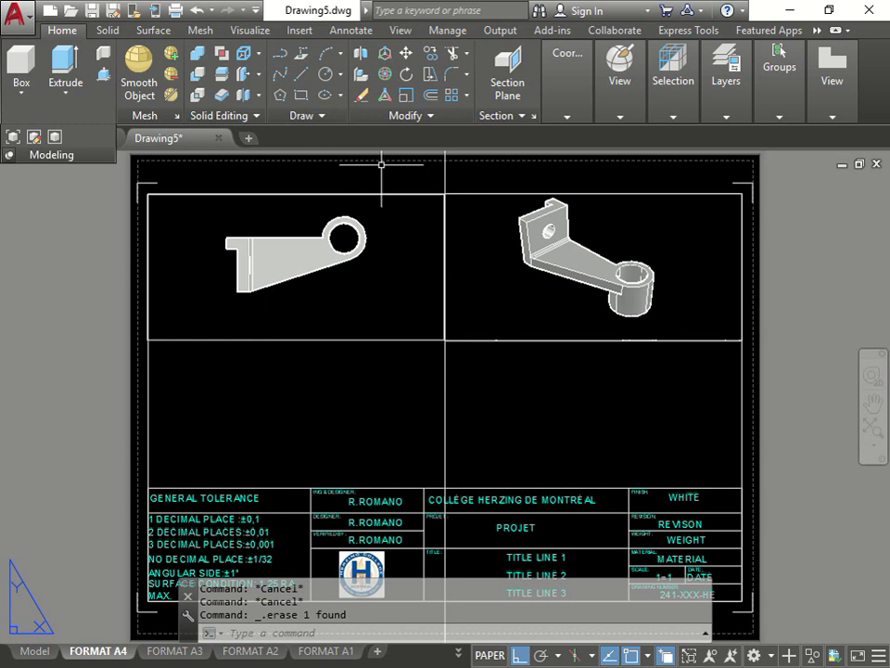
Project an ortho view down from Top View into a lower-left viewport named Front View.
{"action": "left_click", "coordinate": [12, 137]}
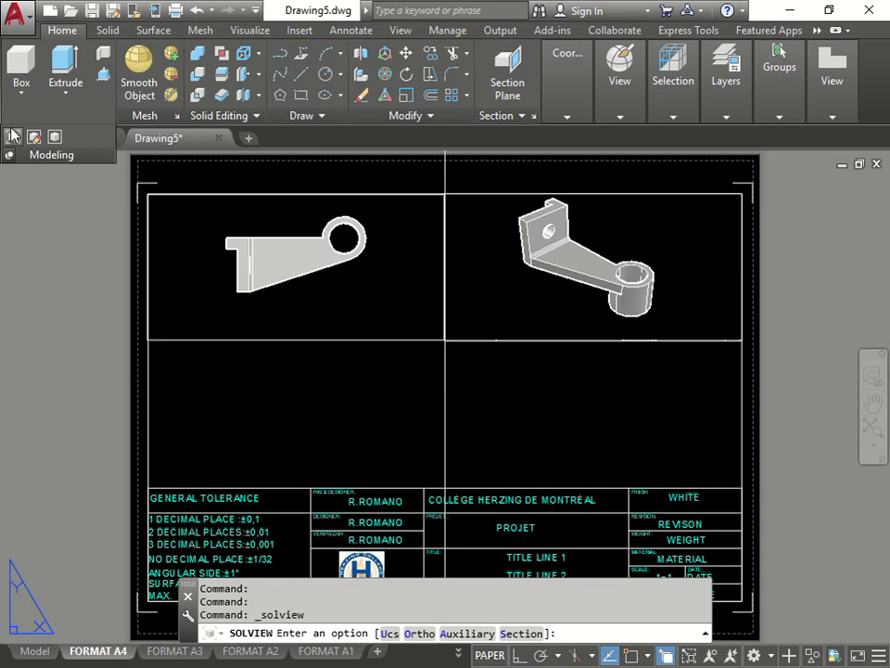
{"action": "left_click", "coordinate": [420, 634]}
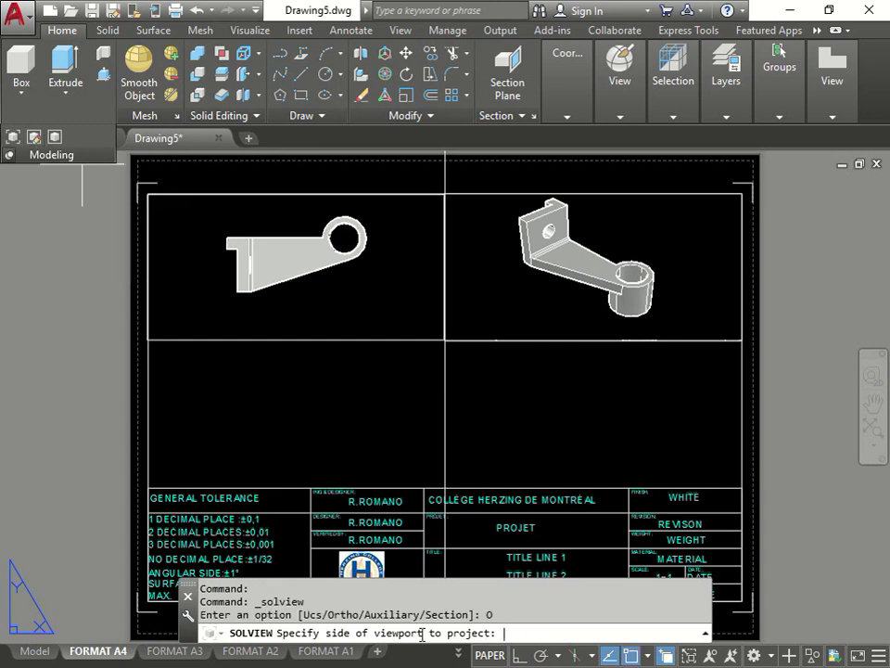
{"action": "left_click", "coordinate": [296, 340]}
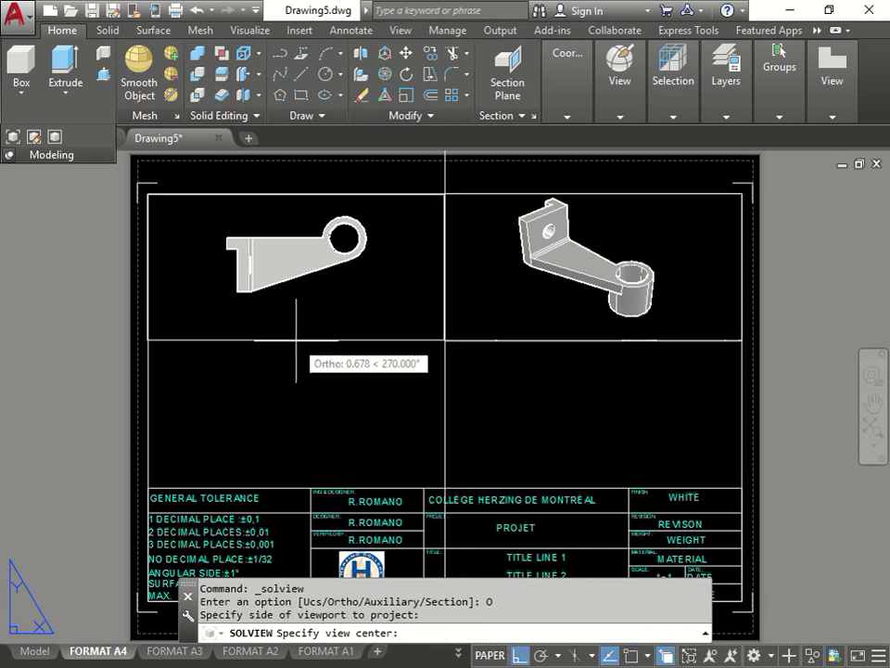
{"action": "left_click", "coordinate": [297, 414]}
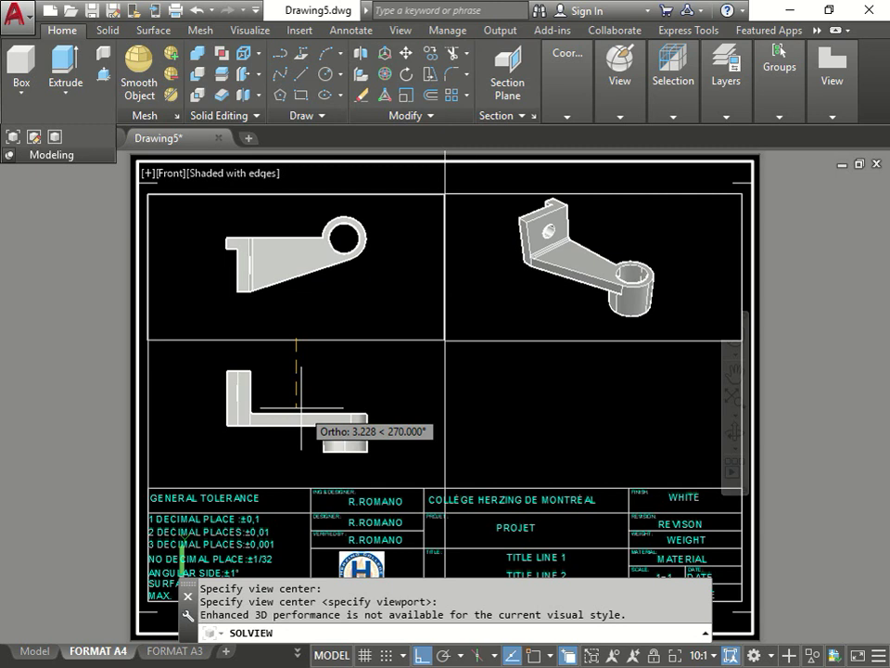
{"action": "key", "text": "Return"}
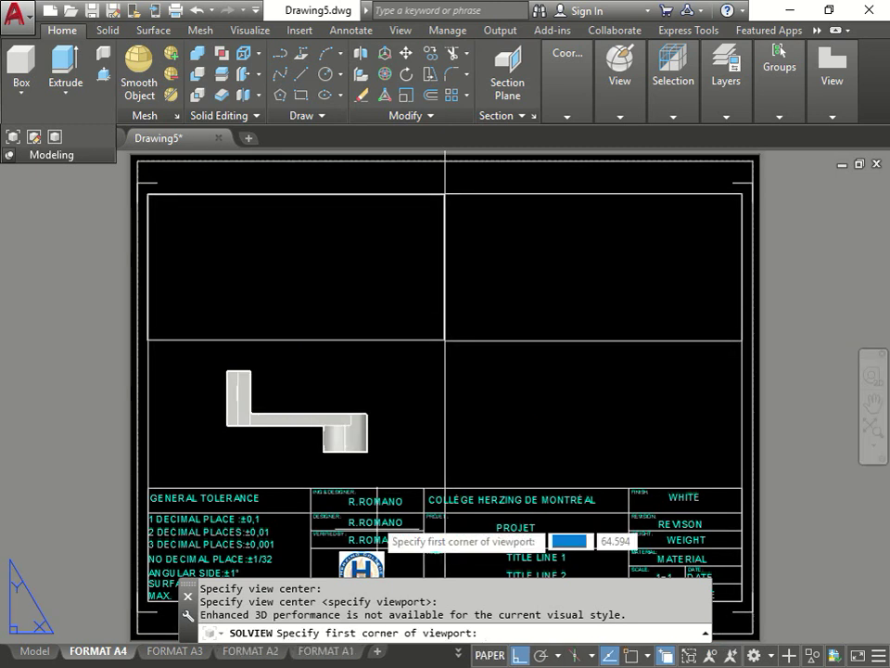
{"action": "left_click", "coordinate": [150, 336]}
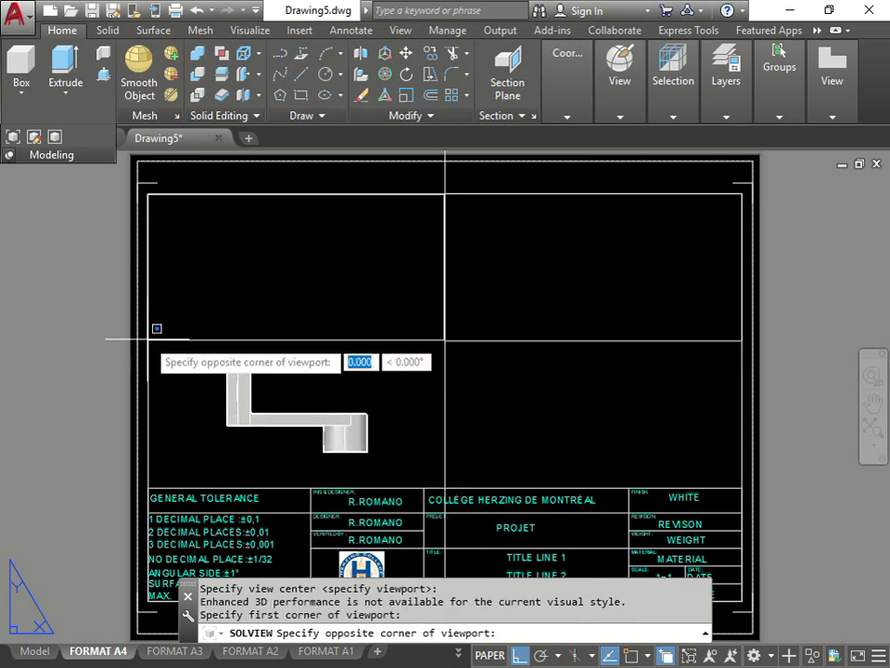
{"action": "left_click", "coordinate": [442, 487]}
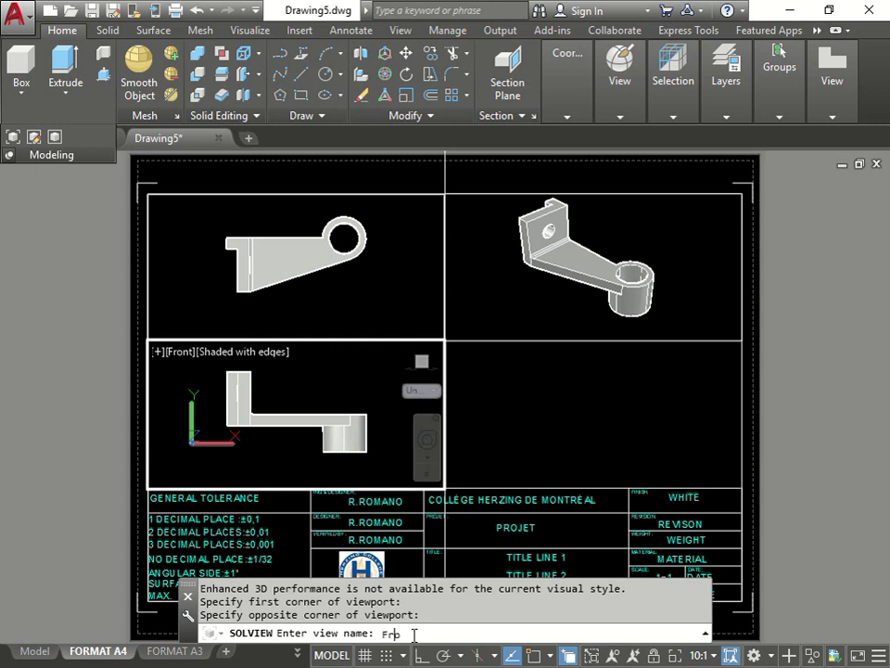
{"action": "type", "text": "ntView"}
Confirm Front View, then project a lower-right viewport named Right View from its right edge.
{"action": "key", "text": "Return"}
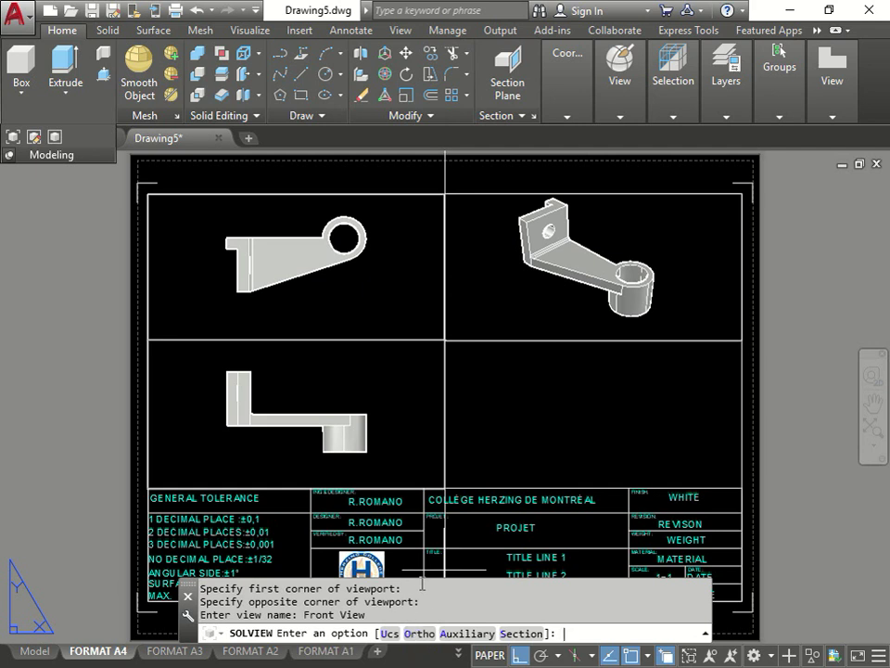
{"action": "left_click", "coordinate": [420, 636]}
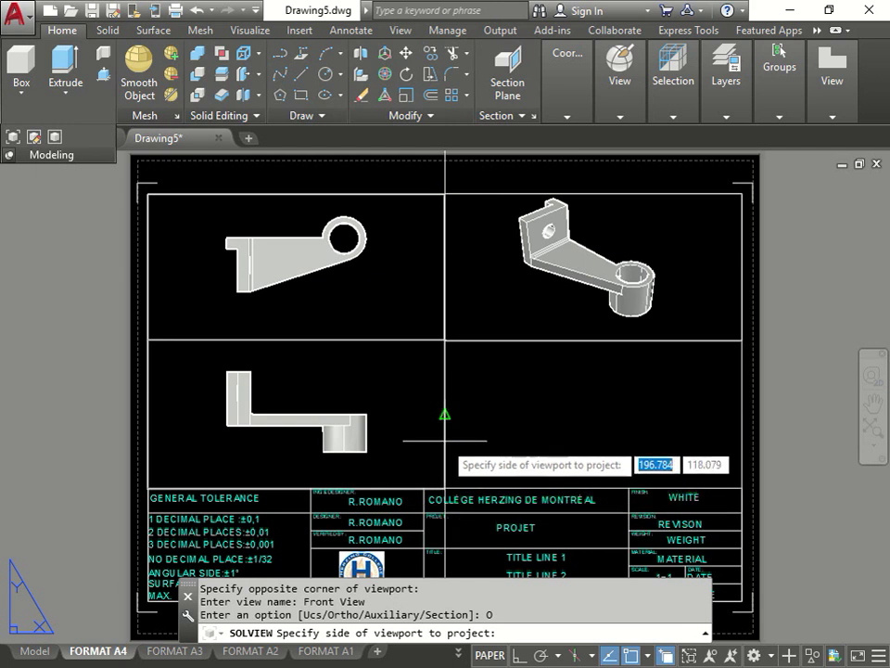
{"action": "left_click", "coordinate": [445, 413]}
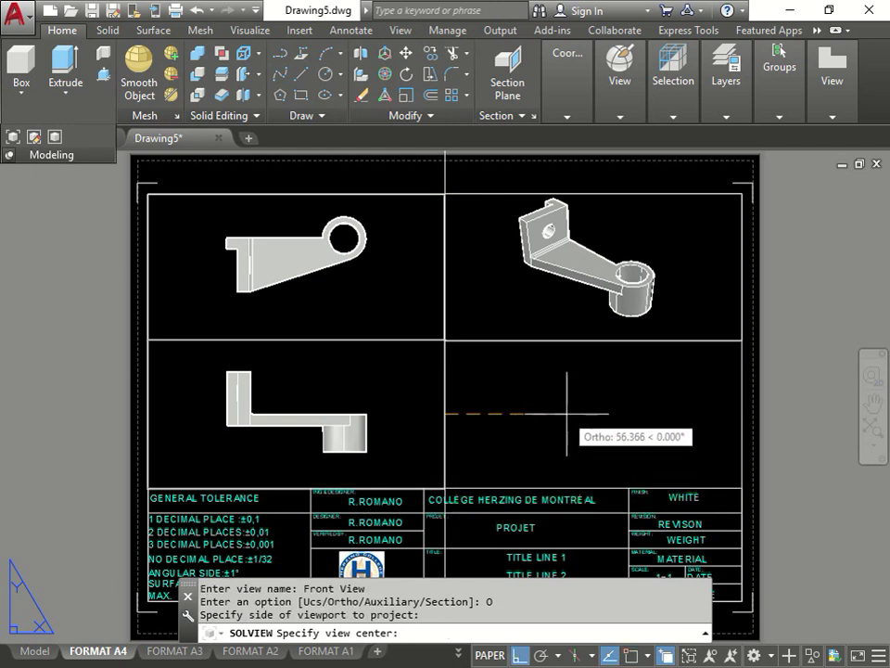
{"action": "left_click", "coordinate": [578, 412]}
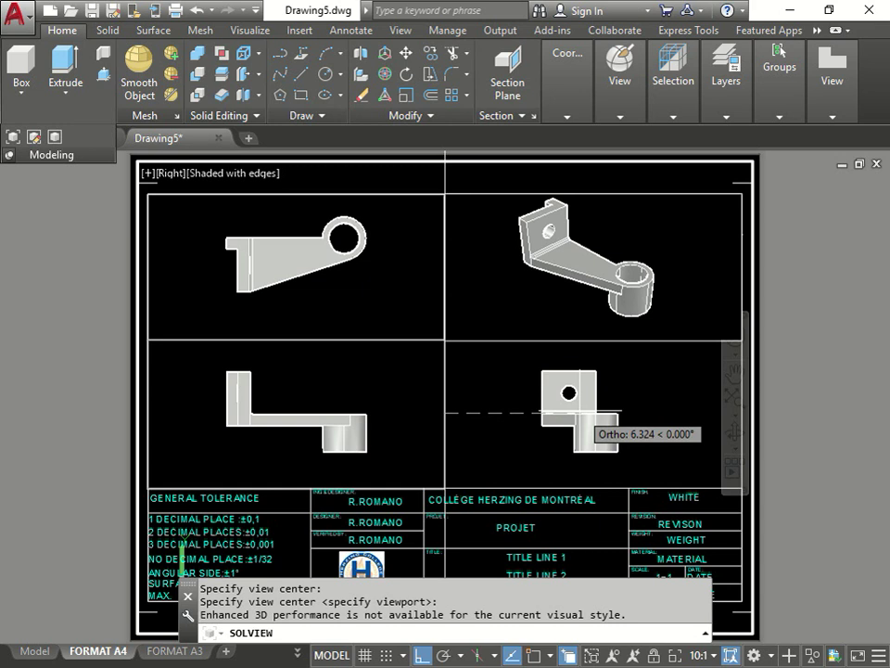
{"action": "key", "text": "Return"}
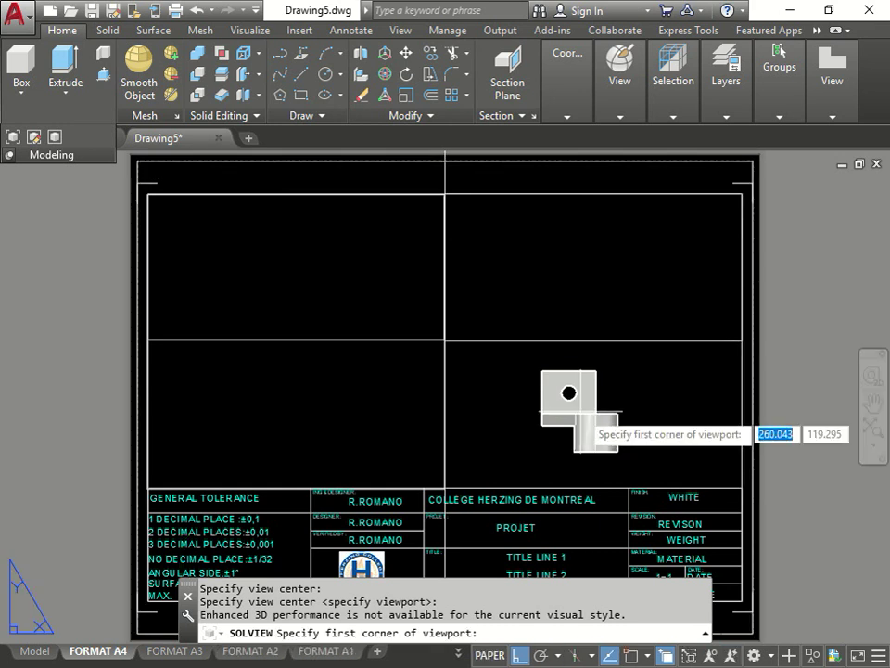
{"action": "left_click", "coordinate": [447, 341]}
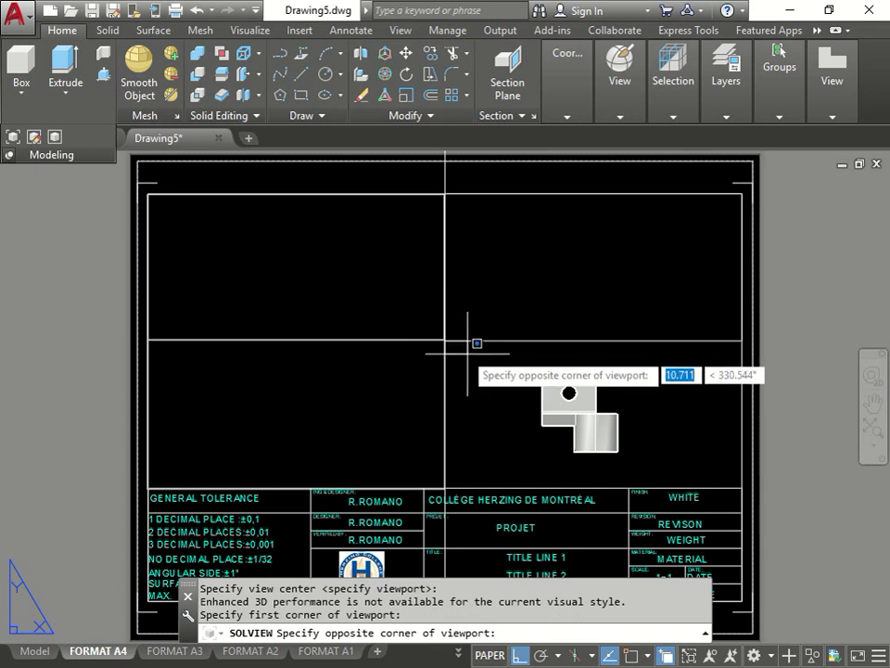
{"action": "left_click", "coordinate": [741, 486]}
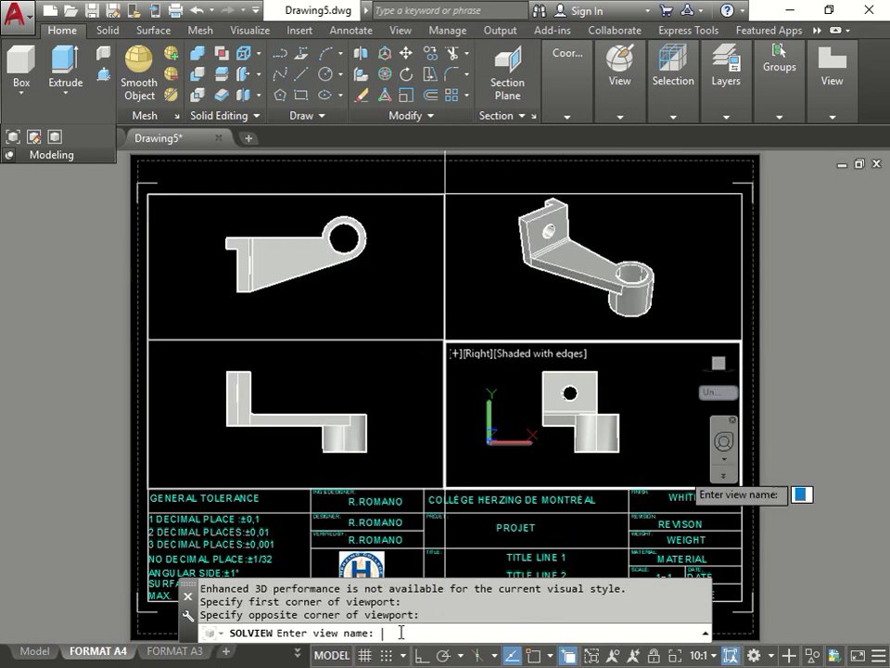
{"action": "type", "text": "right"}
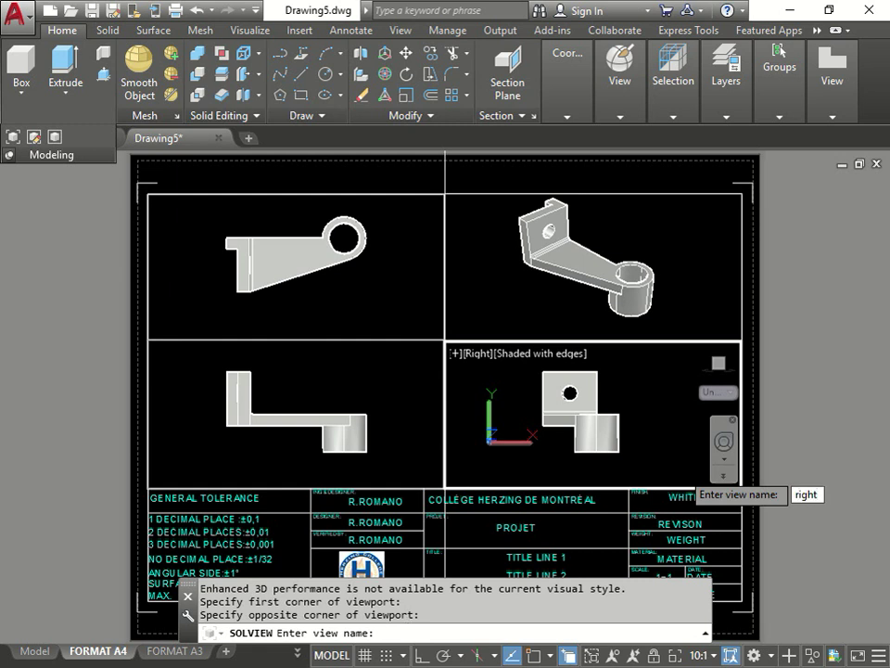
{"action": "key", "text": "BackSpace"}
{"action": "key", "text": "BackSpace"}
{"action": "key", "text": "BackSpace"}
{"action": "key", "text": "BackSpace"}
{"action": "key", "text": "BackSpace"}
{"action": "type", "text": "Right View"}
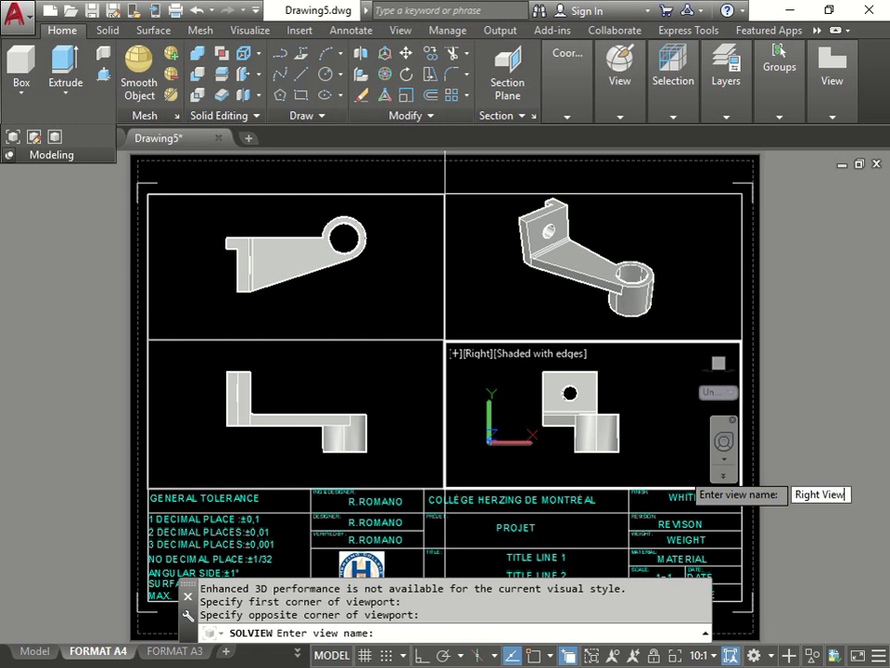
{"action": "key", "text": "Return"}
{"action": "key", "text": "Return"}
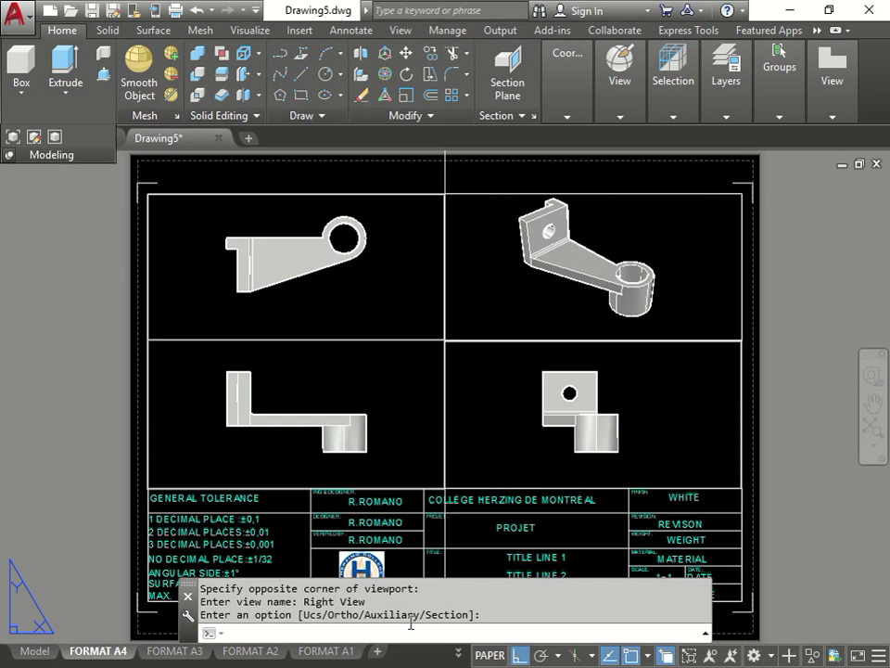
Erase the stray vertical line from the layout.
{"action": "scroll", "coordinate": [306, 389], "scroll_direction": "down", "scroll_amount": 4}
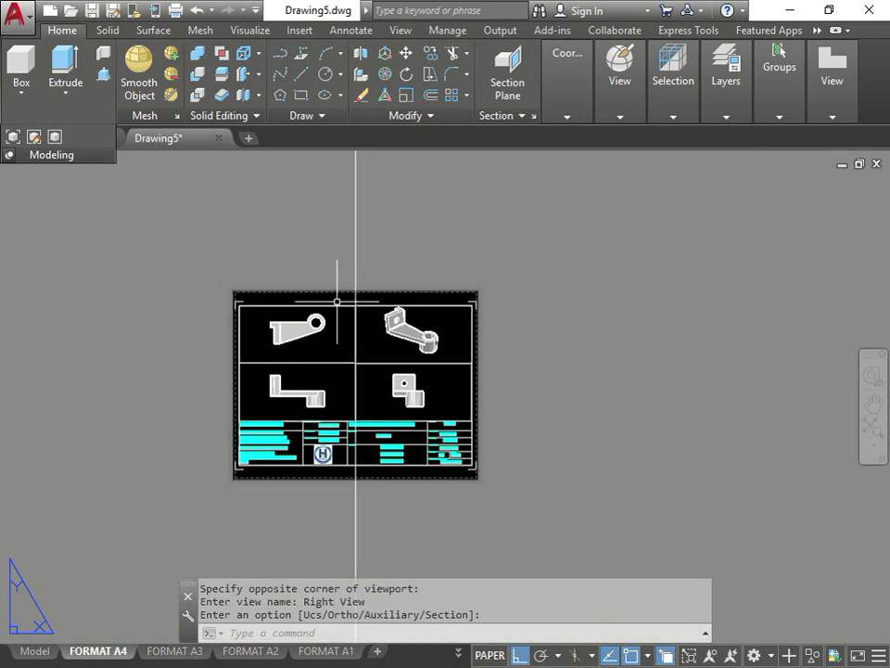
{"action": "left_click", "coordinate": [374, 204]}
{"action": "left_click", "coordinate": [307, 204]}
{"action": "key", "text": "Delete"}
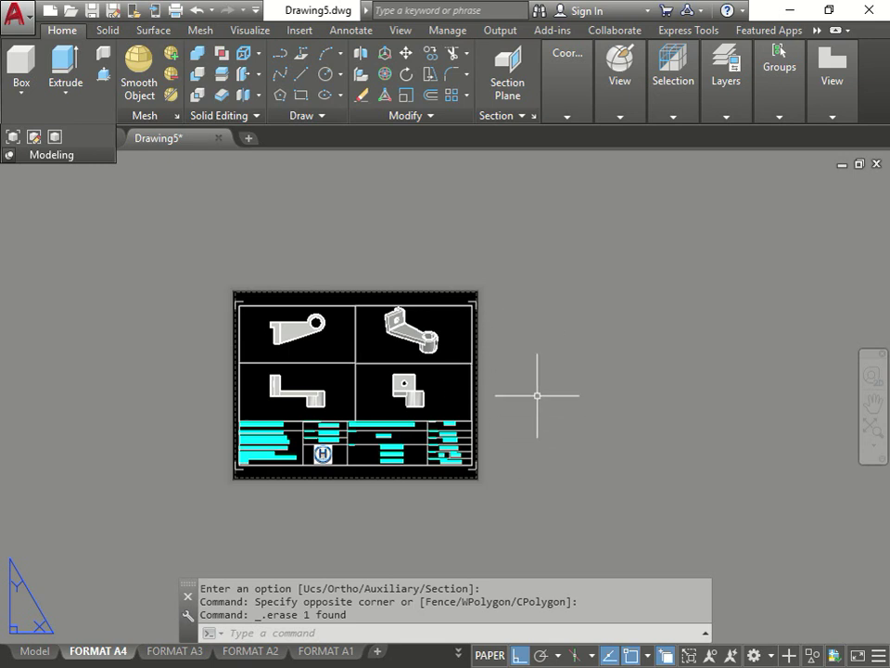
{"action": "left_click", "coordinate": [537, 381]}
{"action": "left_click", "coordinate": [497, 381]}
{"action": "scroll", "coordinate": [304, 350], "scroll_direction": "up", "scroll_amount": 4}
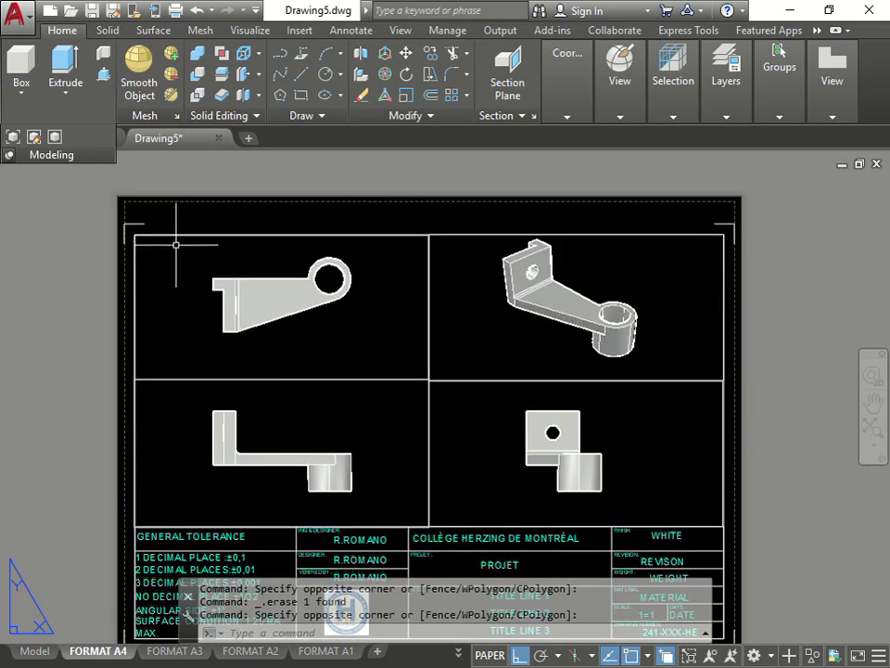
Move the selected viewport frames onto the Vport layer.
{"action": "left_click", "coordinate": [171, 236]}
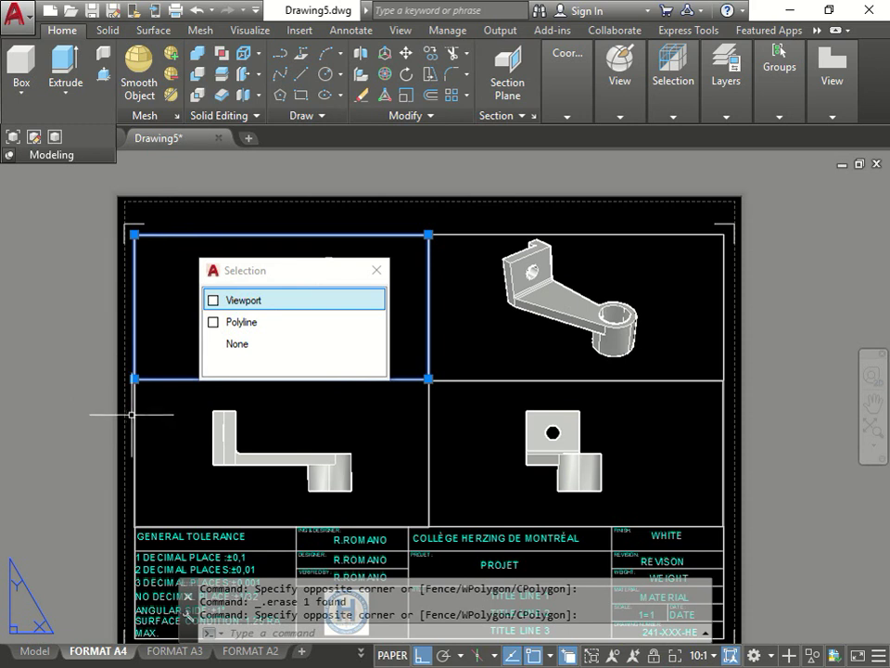
{"action": "left_click", "coordinate": [460, 379]}
{"action": "left_click", "coordinate": [454, 235]}
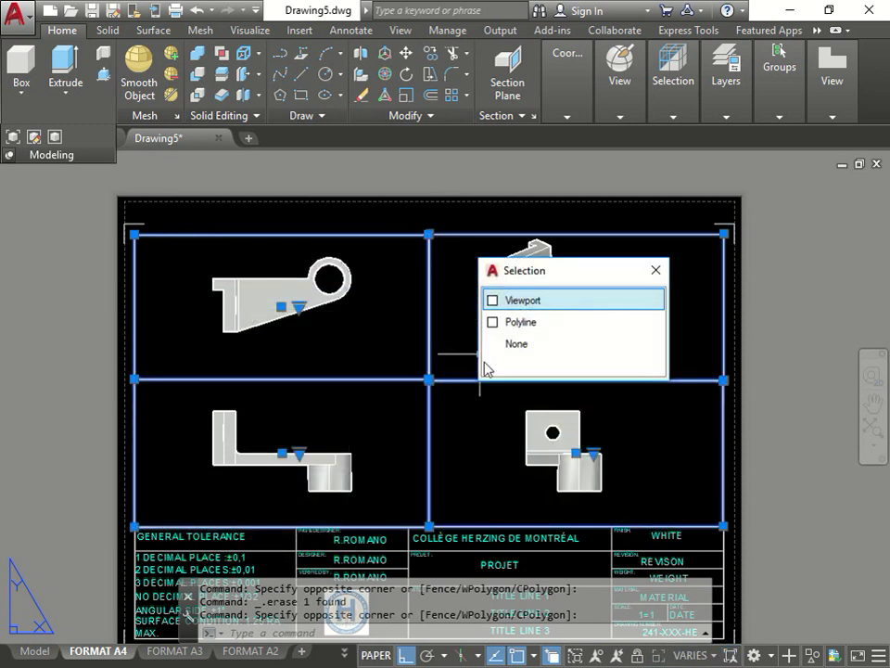
{"action": "left_click", "coordinate": [579, 310]}
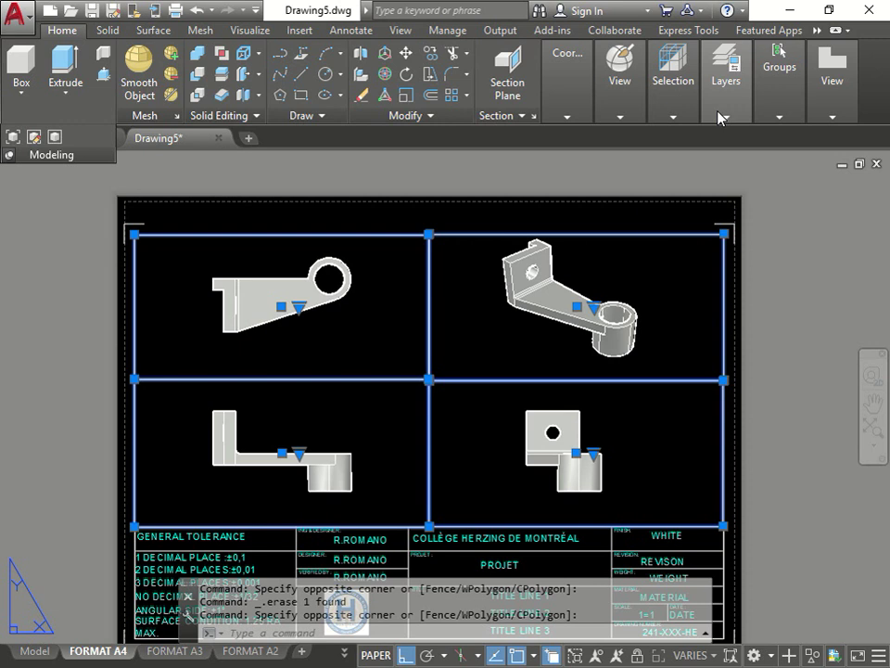
{"action": "mouse_move", "coordinate": [726, 79]}
{"action": "left_click", "coordinate": [783, 136]}
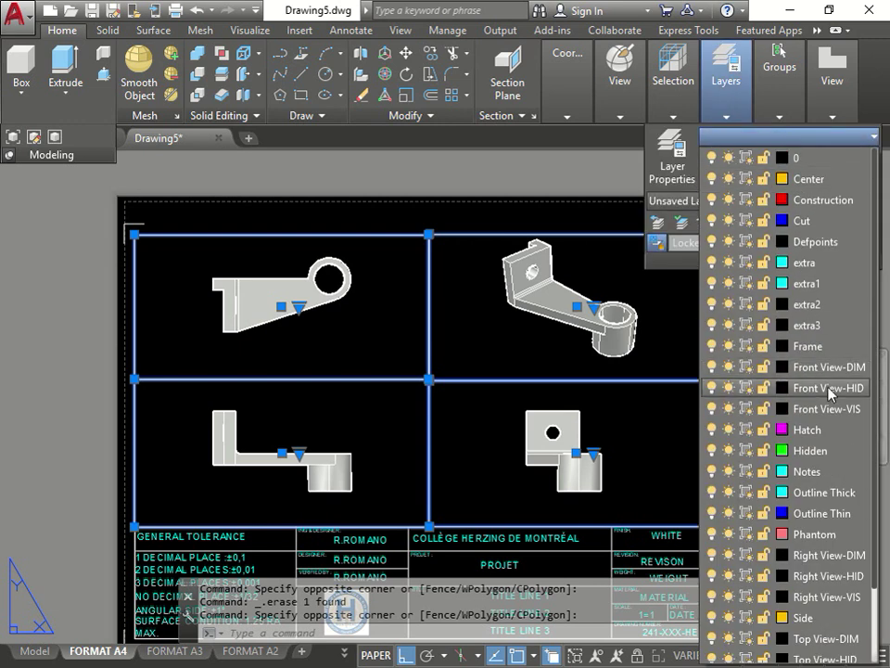
{"action": "scroll", "coordinate": [838, 461], "scroll_direction": "down", "scroll_amount": 2}
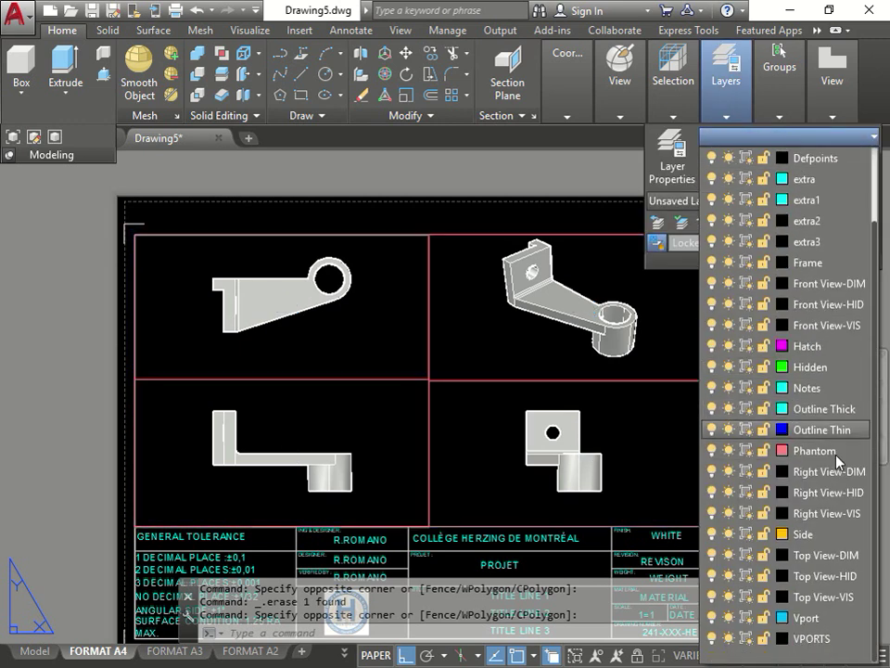
{"action": "left_click", "coordinate": [826, 622]}
Check each of the four viewport frames by selecting and deselecting it in turn.
{"action": "left_click_drag", "start_coordinate": [593, 401], "coordinate": [96, 170]}
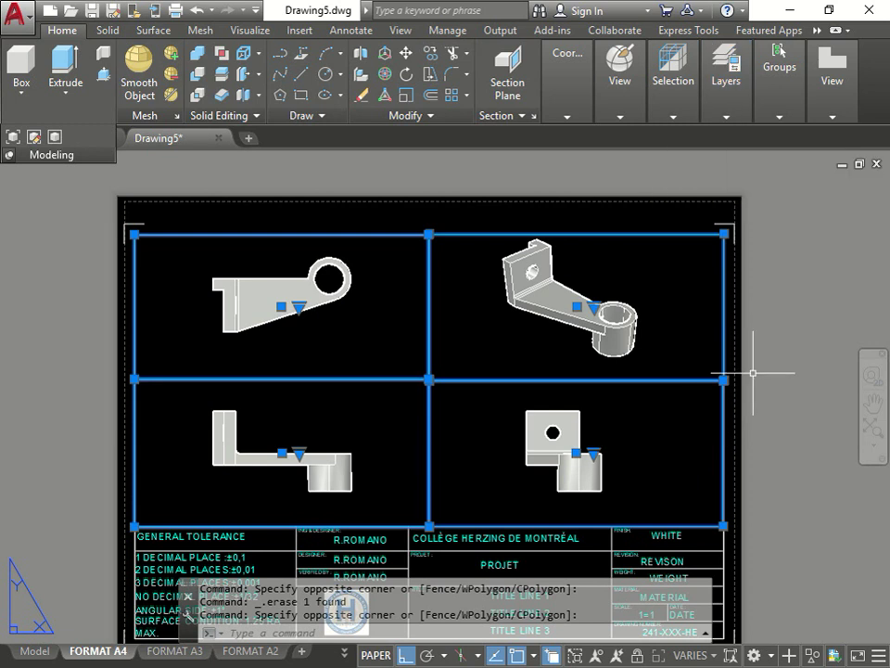
{"action": "key", "text": "Escape"}
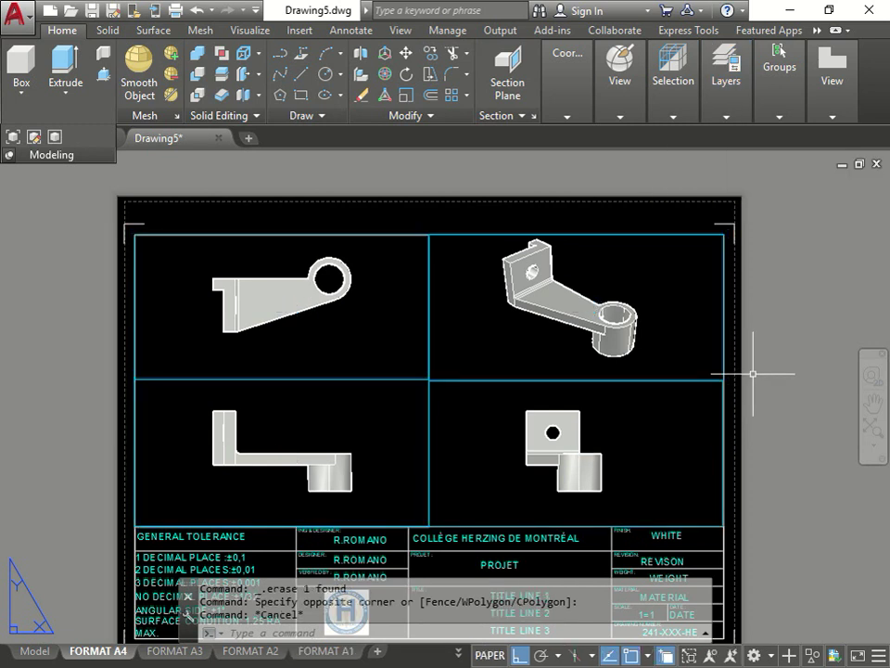
{"action": "left_click", "coordinate": [429, 411]}
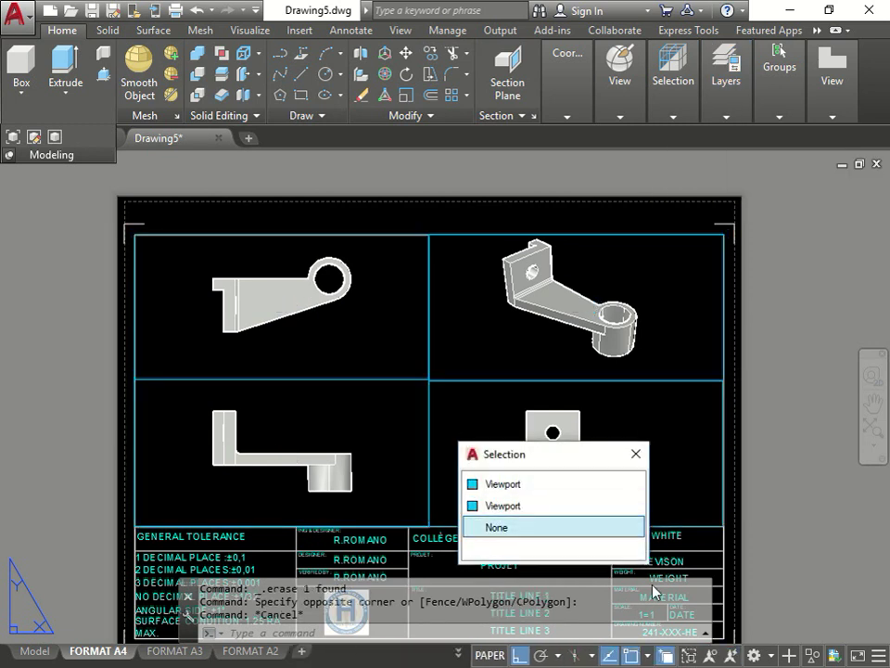
{"action": "left_click", "coordinate": [504, 483]}
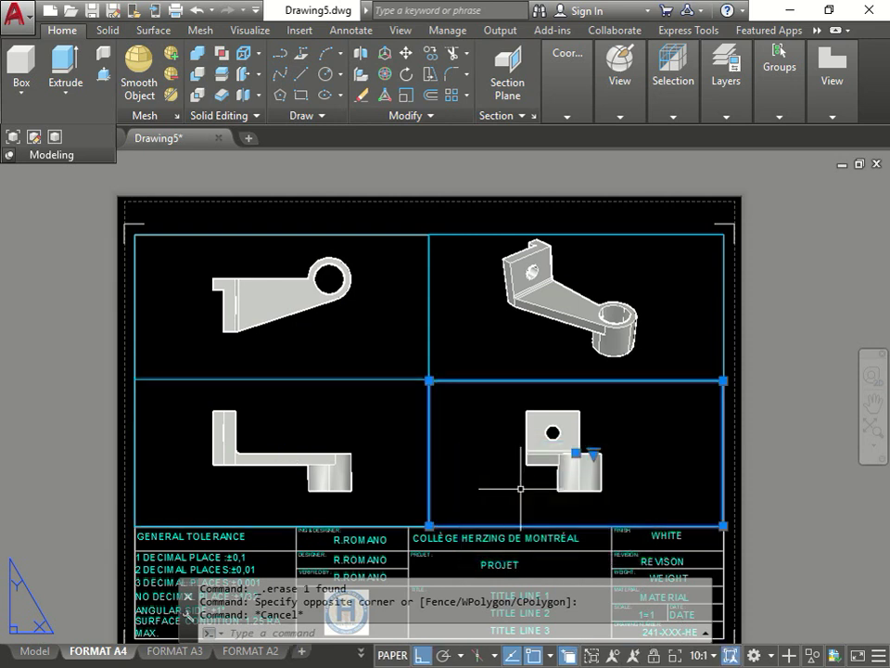
{"action": "key", "text": "Escape"}
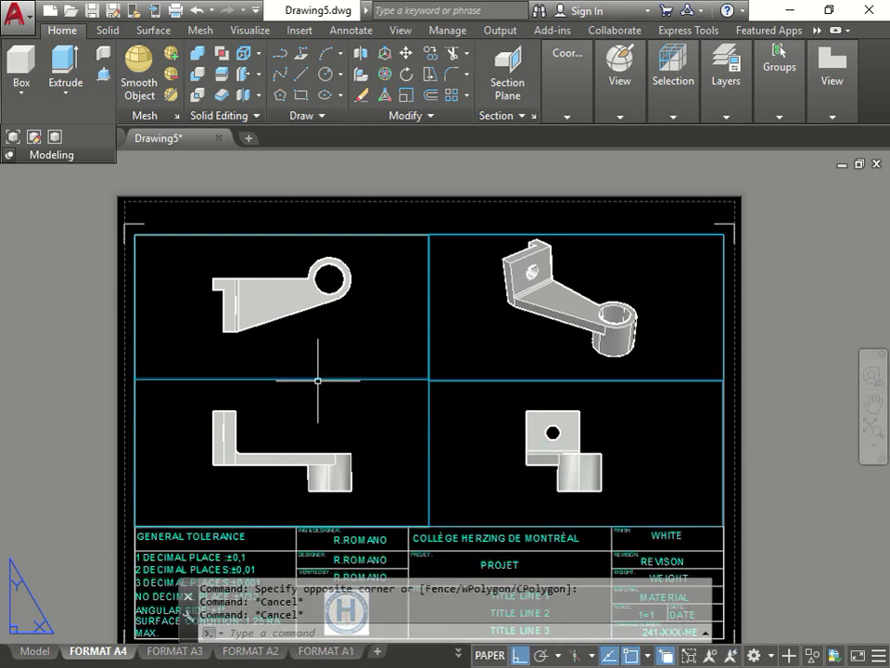
{"action": "left_click", "coordinate": [318, 379]}
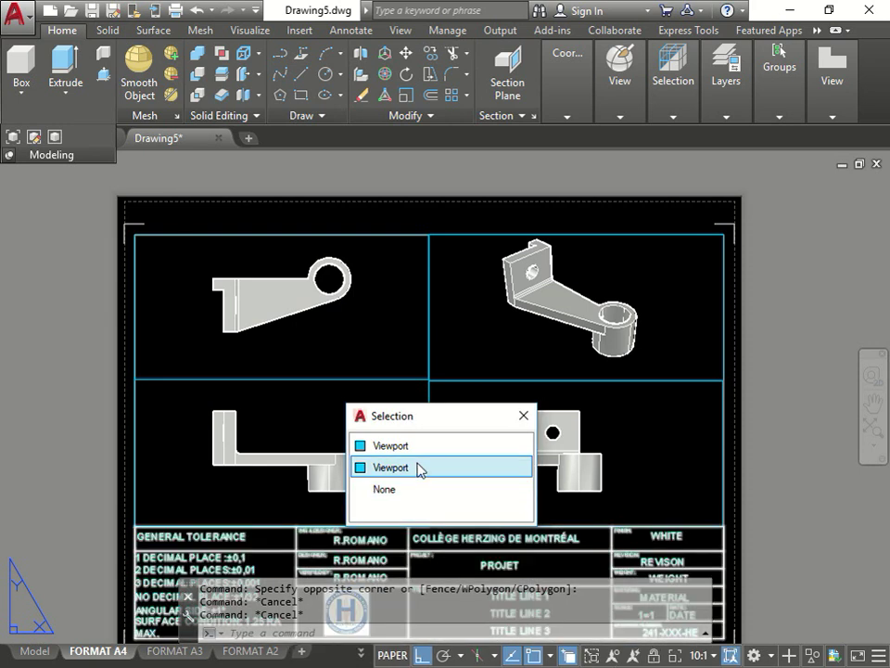
{"action": "left_click", "coordinate": [398, 467]}
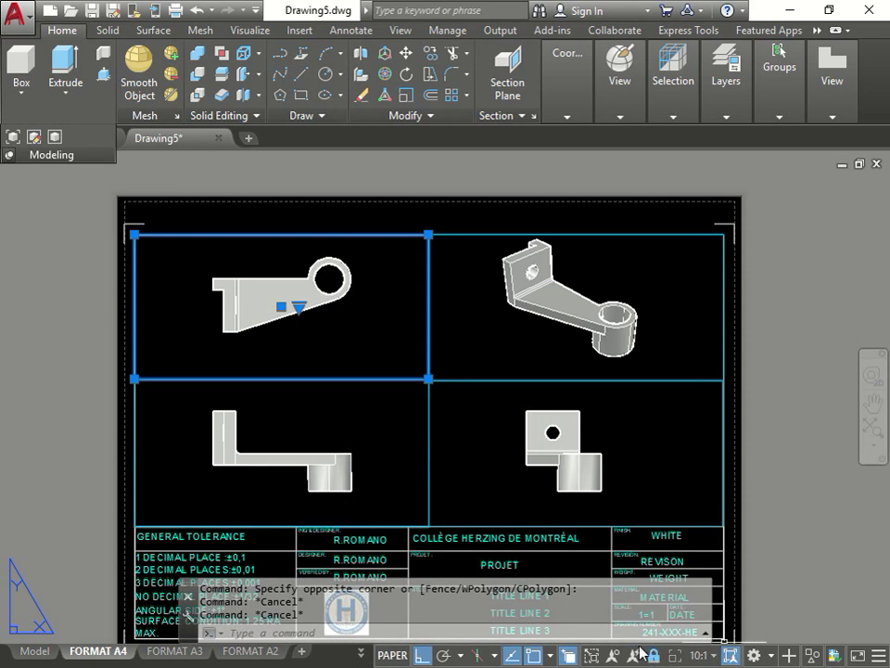
{"action": "key", "text": "Escape"}
{"action": "left_click", "coordinate": [138, 417]}
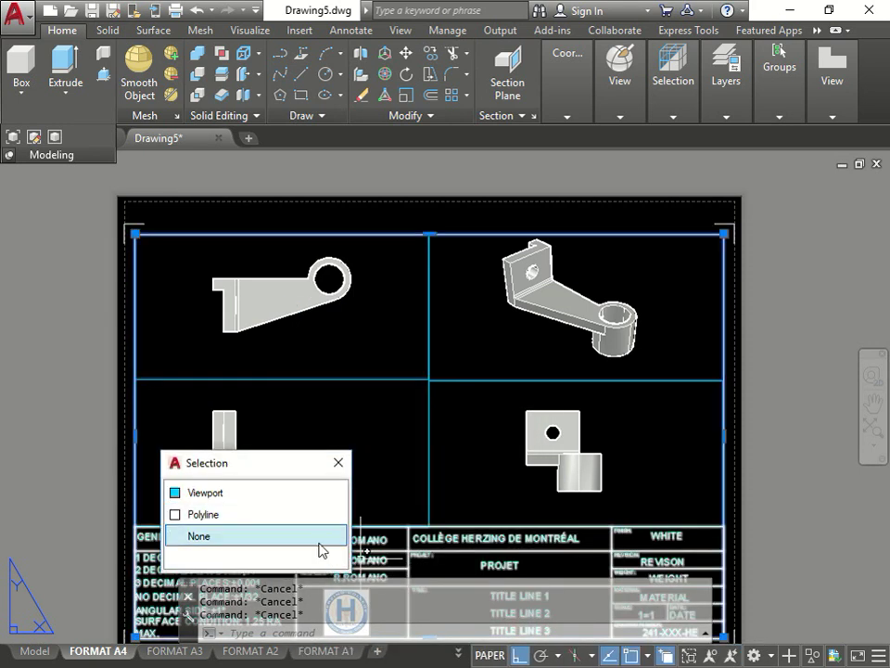
{"action": "left_click", "coordinate": [195, 497]}
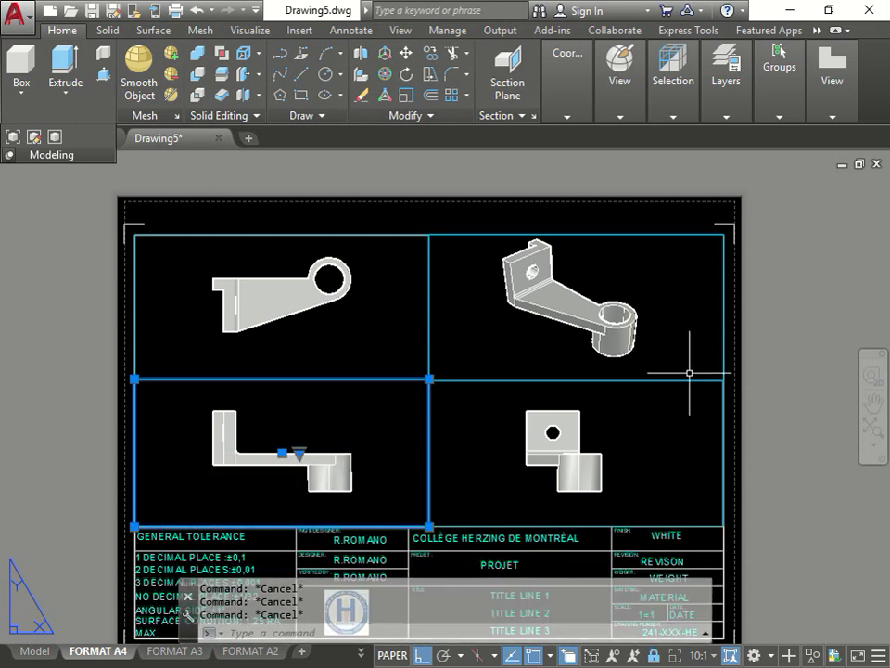
{"action": "key", "text": "Escape"}
{"action": "left_click", "coordinate": [627, 235]}
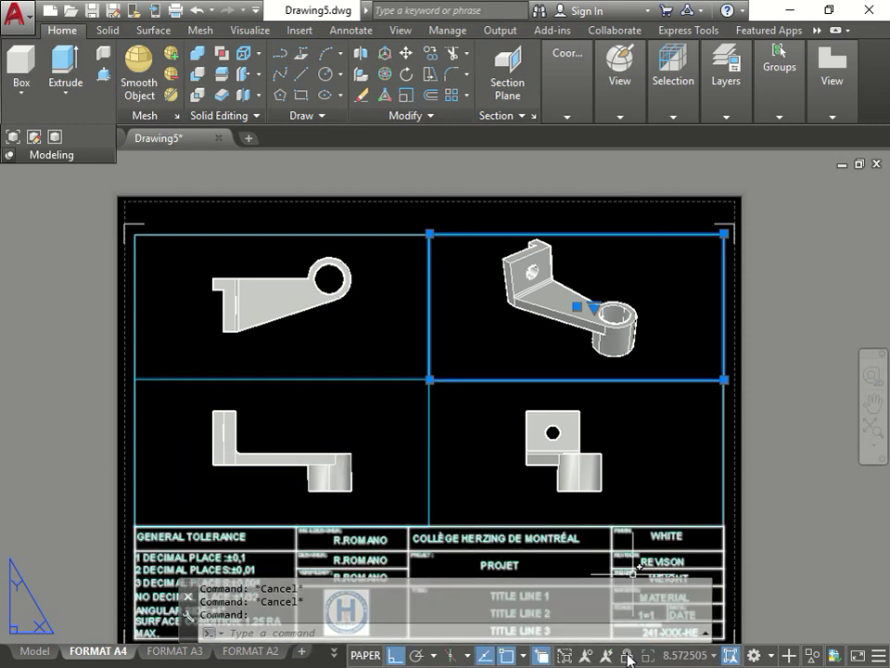
{"action": "key", "text": "Escape"}
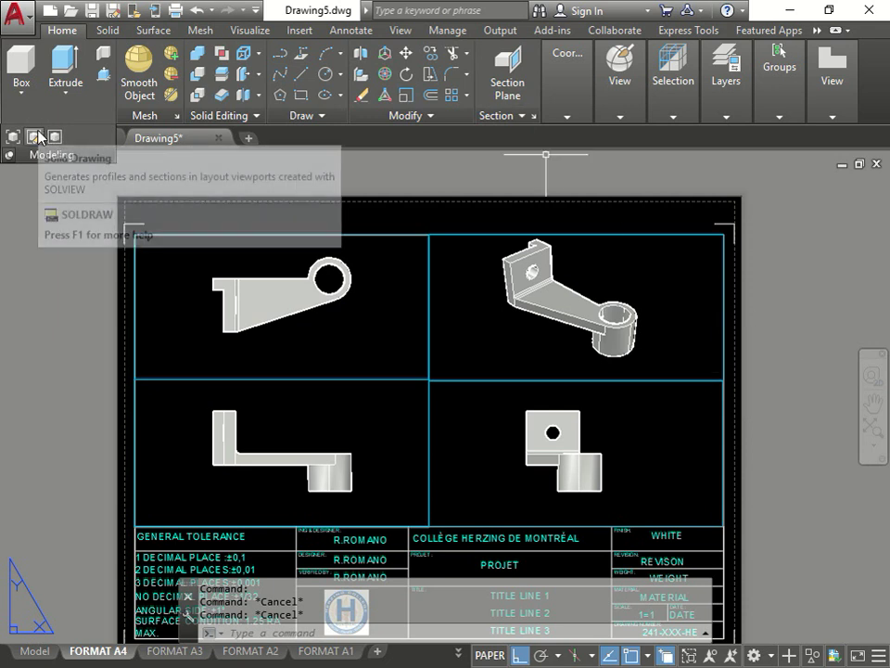
Run SOLDRAW on the Top, Front and Right viewports to generate hidden-line profiles.
{"action": "left_click", "coordinate": [34, 137]}
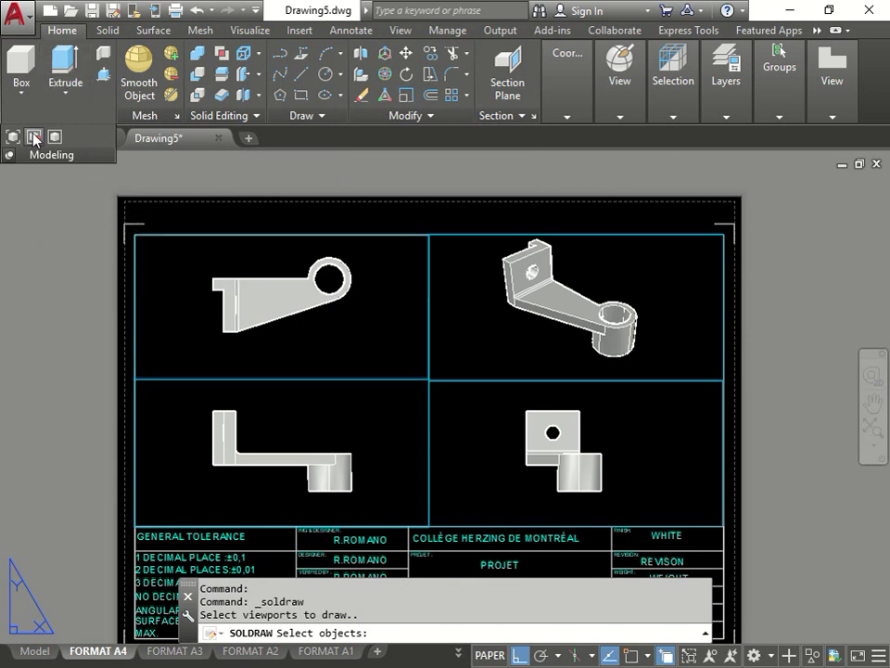
{"action": "left_click", "coordinate": [184, 236]}
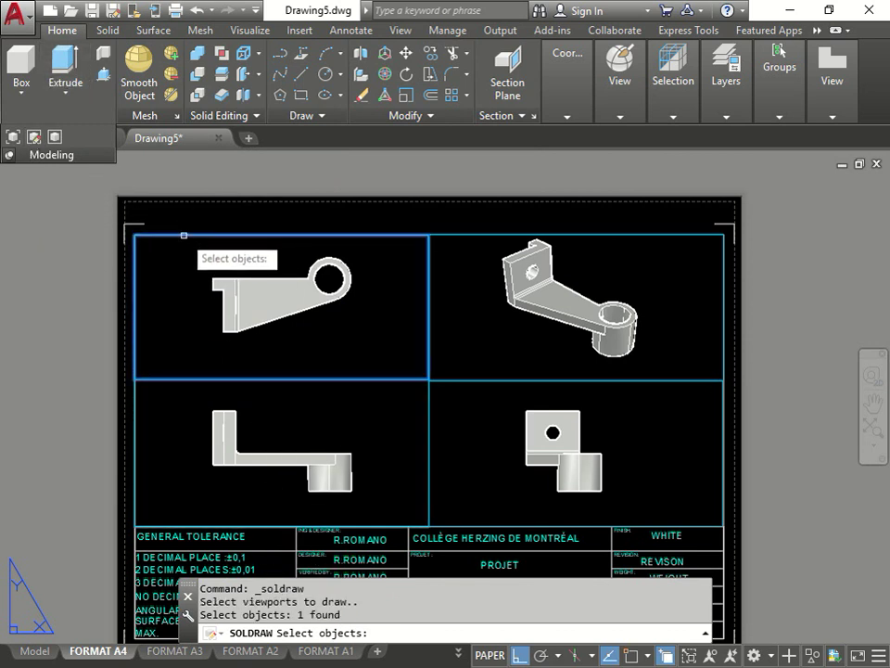
{"action": "left_click", "coordinate": [136, 406]}
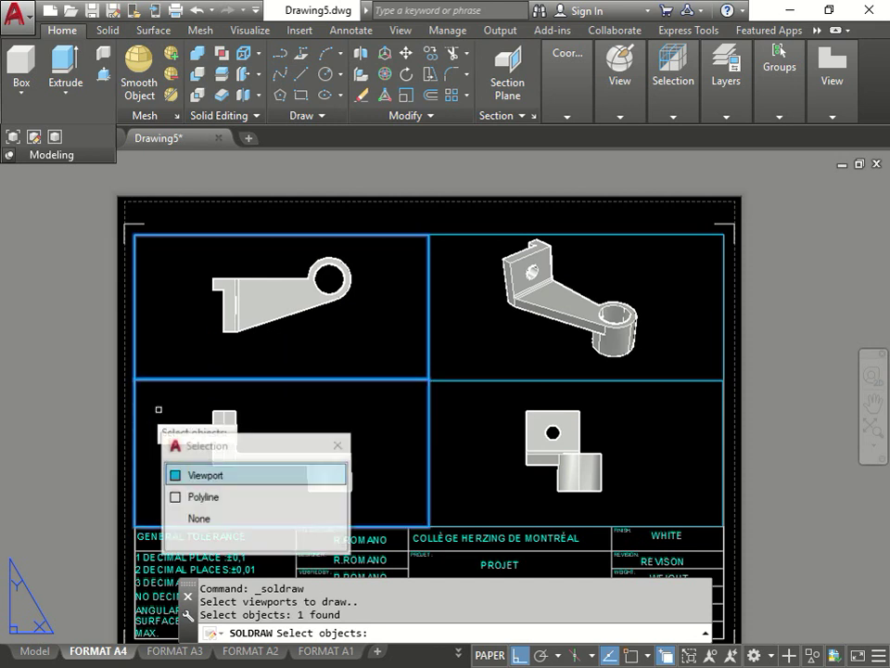
{"action": "left_click", "coordinate": [230, 477]}
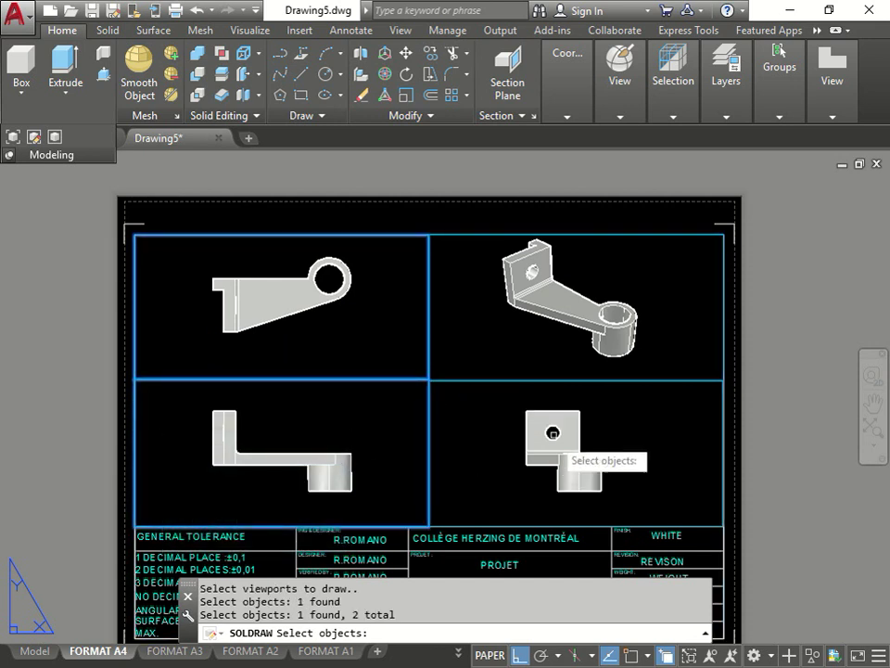
{"action": "left_click", "coordinate": [724, 431]}
{"action": "left_click", "coordinate": [731, 506]}
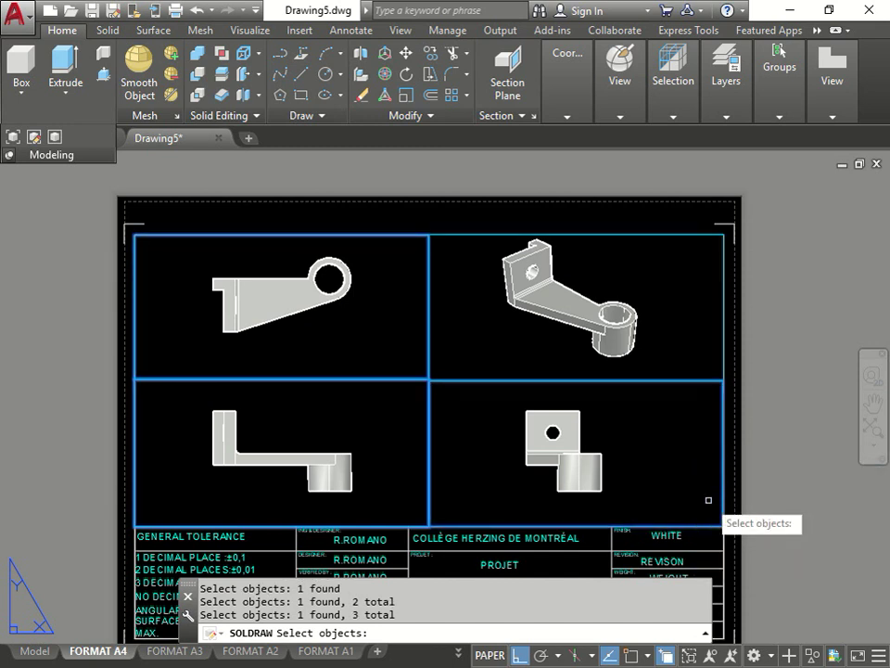
{"action": "key", "text": "Return"}
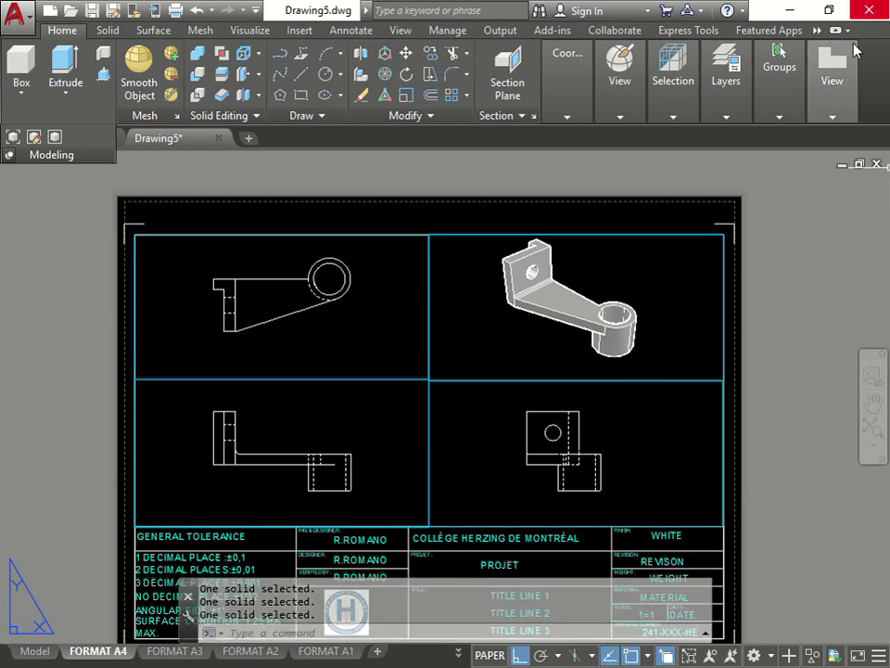
{"action": "mouse_move", "coordinate": [838, 112]}
{"action": "mouse_move", "coordinate": [733, 102]}
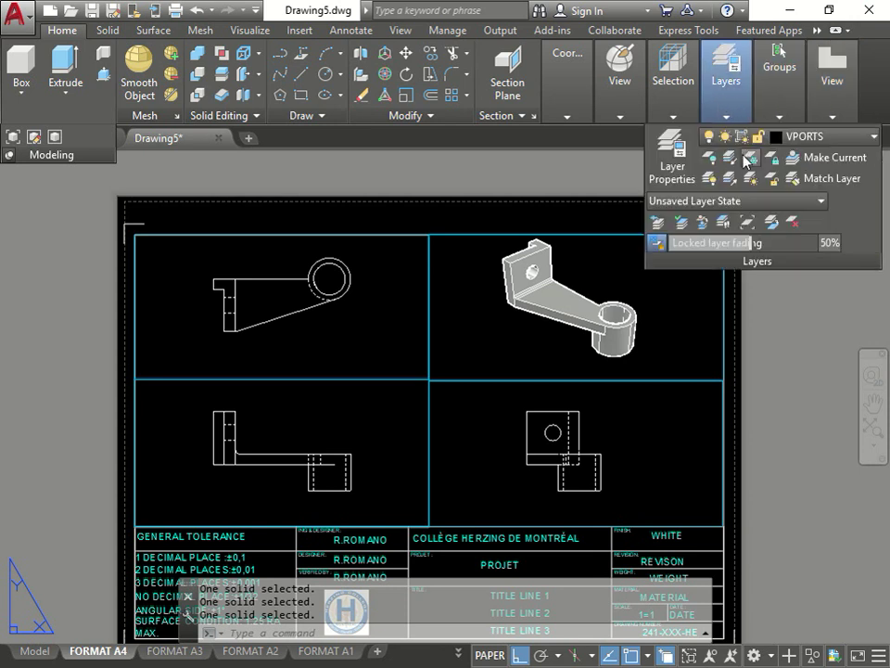
{"action": "left_click", "coordinate": [812, 137]}
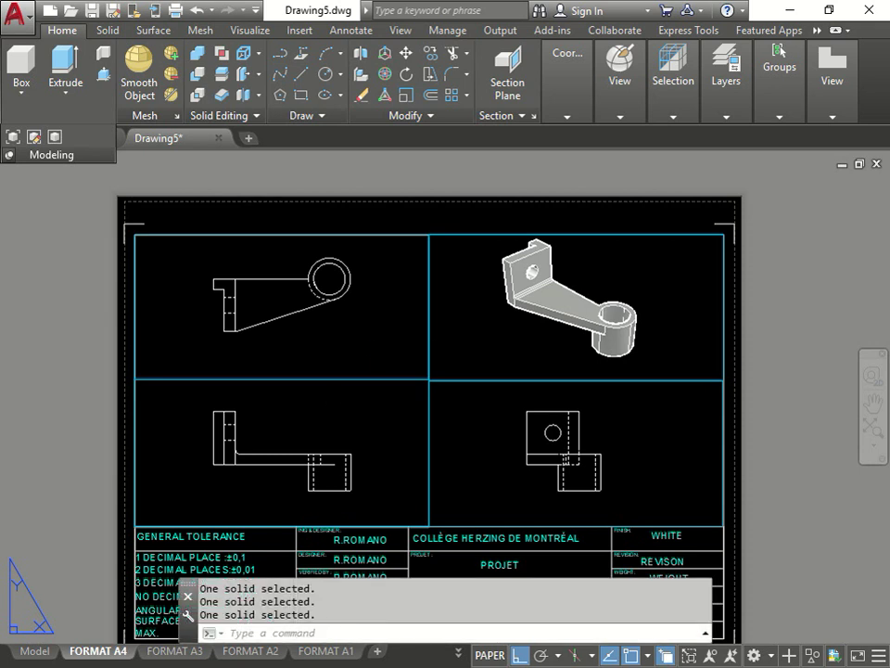
Open the Layer Properties Manager with LA and dock it along the left side.
{"action": "left_click", "coordinate": [266, 632]}
{"action": "type", "text": "LA"}
{"action": "key", "text": "Return"}
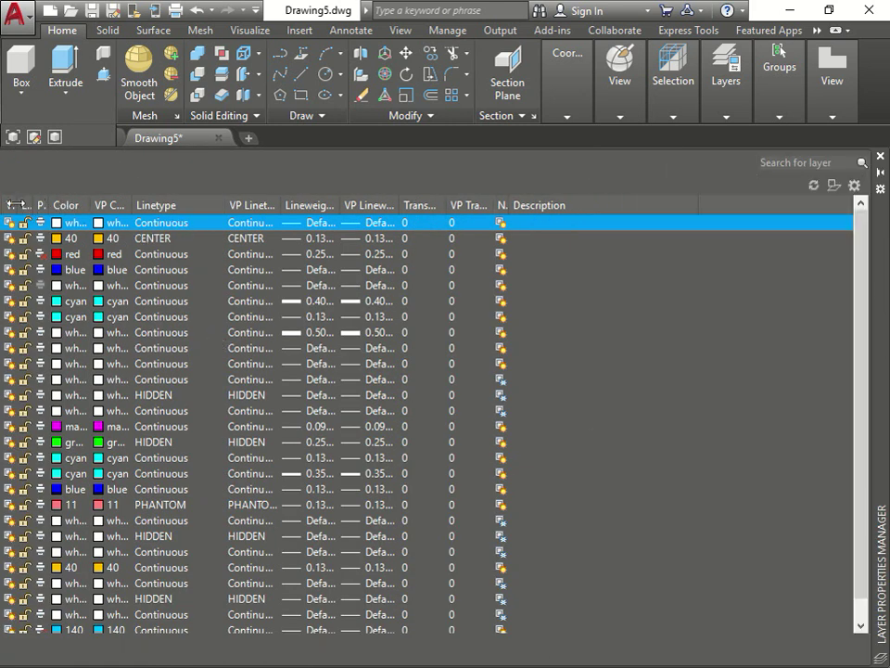
{"action": "scroll", "coordinate": [521, 433], "scroll_direction": "down", "scroll_amount": 1}
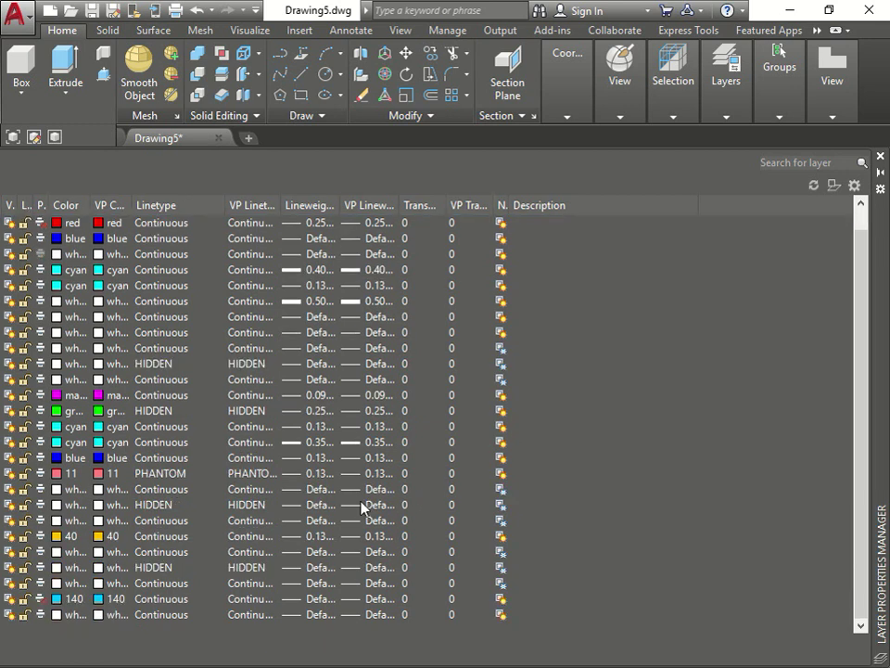
{"action": "scroll", "coordinate": [364, 505], "scroll_direction": "up", "scroll_amount": 1}
{"action": "left_click", "coordinate": [109, 286]}
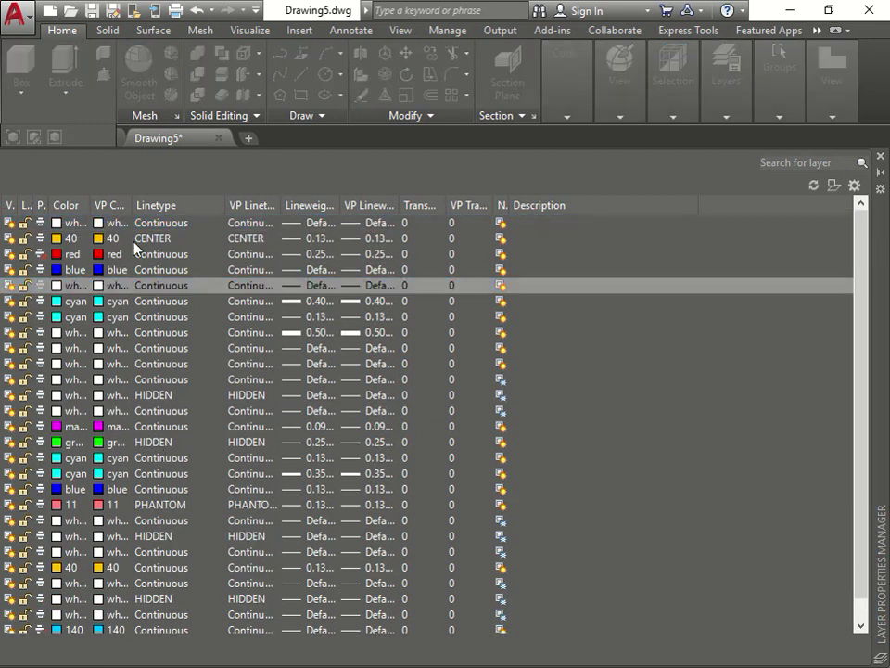
{"action": "left_click_drag", "start_coordinate": [2, 306], "coordinate": [350, 311]}
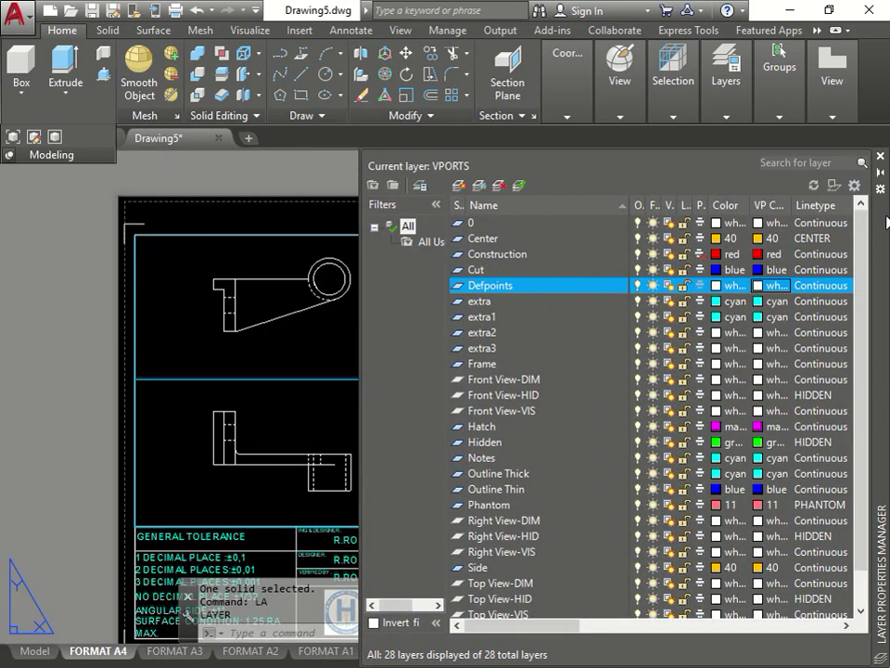
{"action": "left_click_drag", "start_coordinate": [884, 223], "coordinate": [743, 191]}
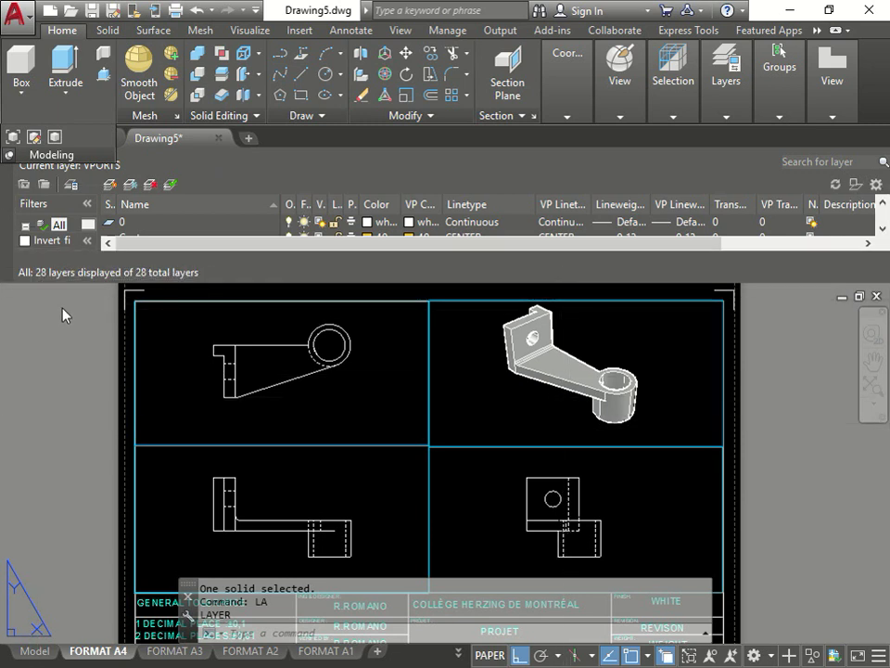
{"action": "left_click", "coordinate": [160, 287]}
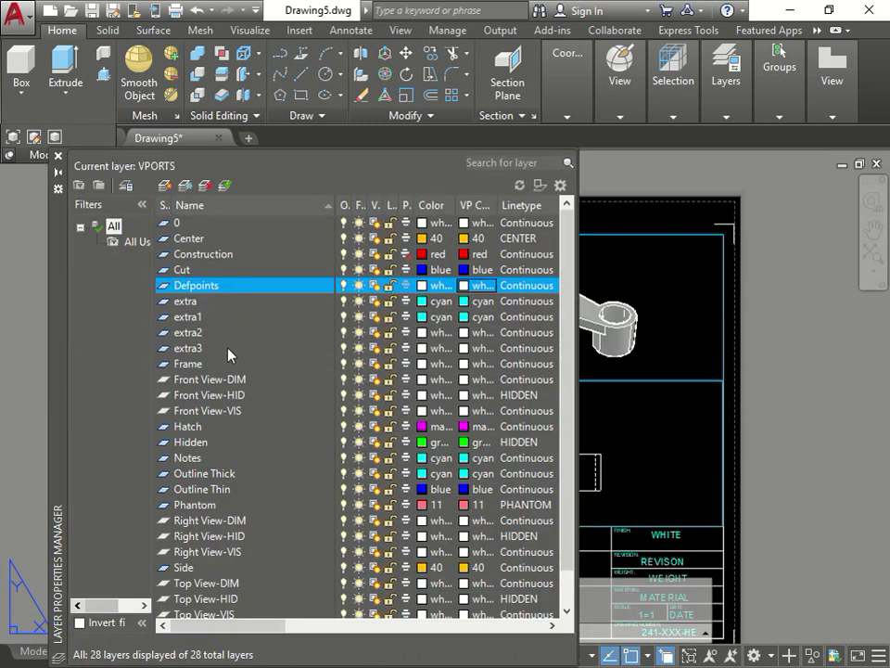
{"action": "scroll", "coordinate": [176, 278], "scroll_direction": "down", "scroll_amount": 1}
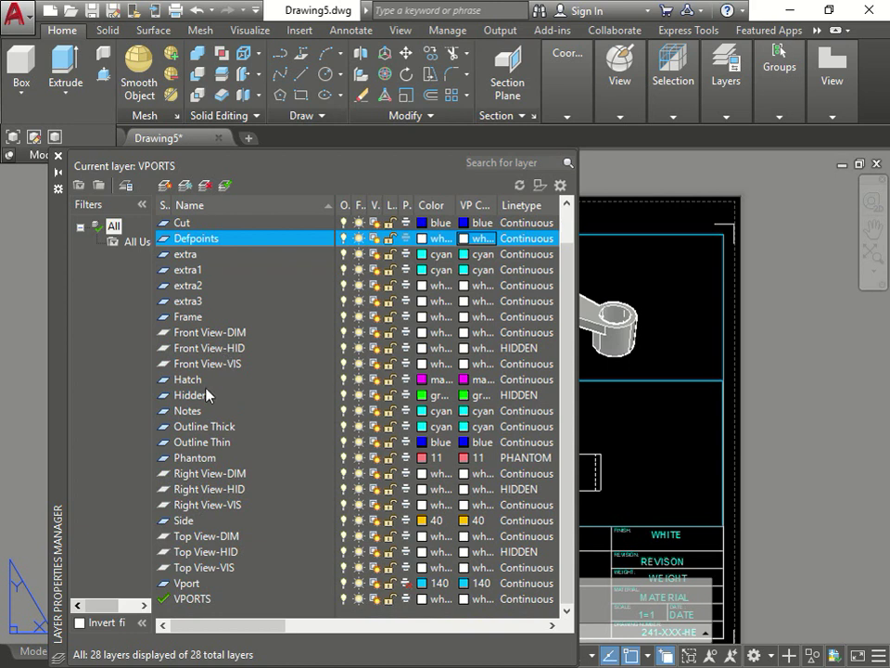
Set the Right View-HID, Front View-HID and Top View-HID layers to the HIDDEN linetype.
{"action": "left_click", "coordinate": [218, 488]}
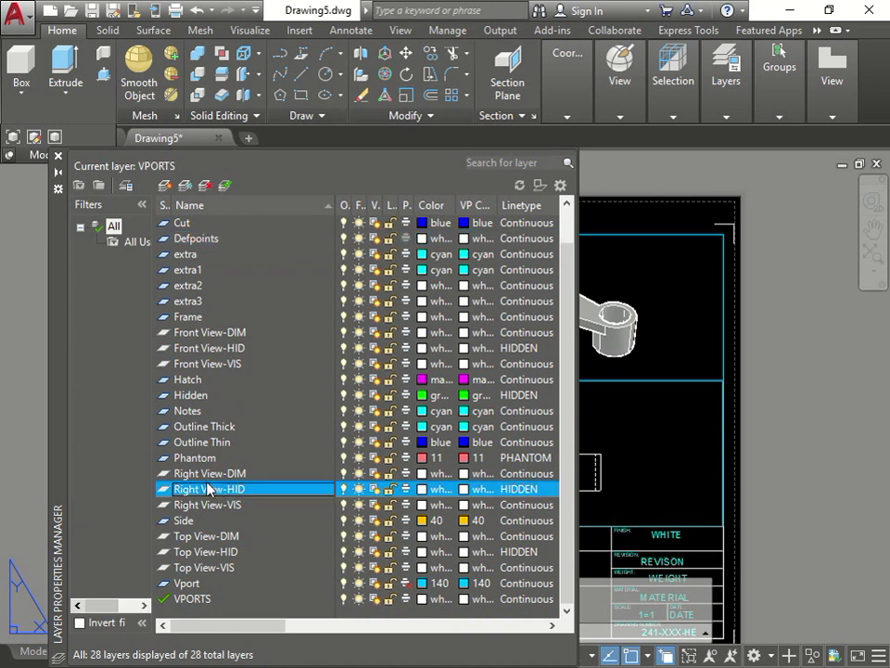
{"action": "left_click", "coordinate": [227, 349], "text": "ctrl"}
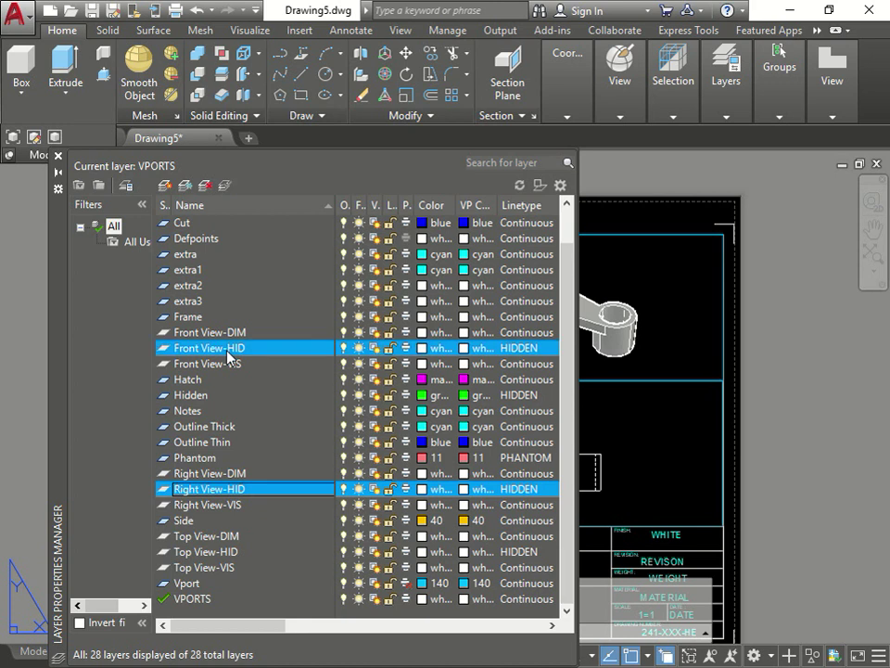
{"action": "left_click", "coordinate": [228, 551], "text": "ctrl"}
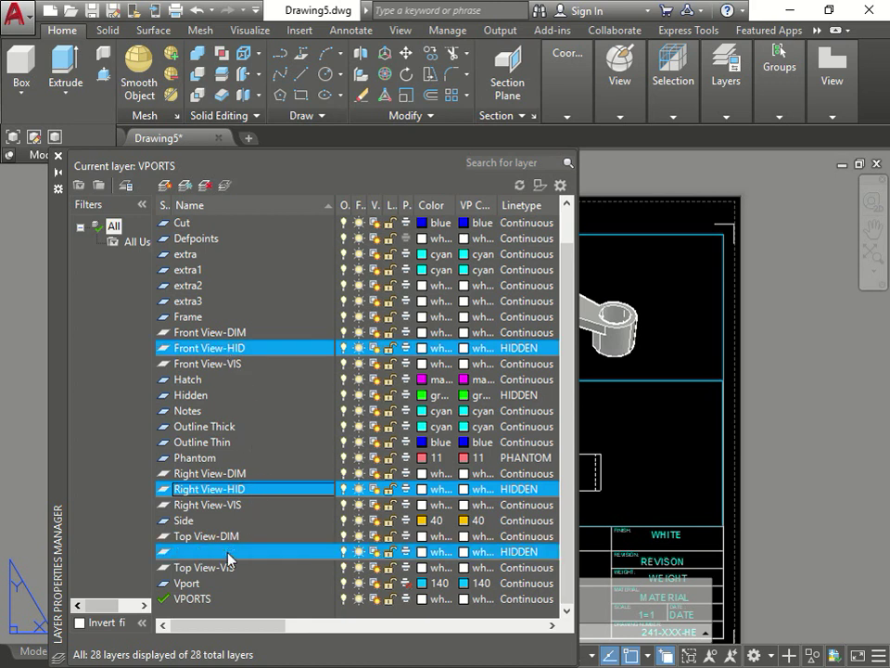
{"action": "left_click_drag", "start_coordinate": [282, 627], "coordinate": [331, 631]}
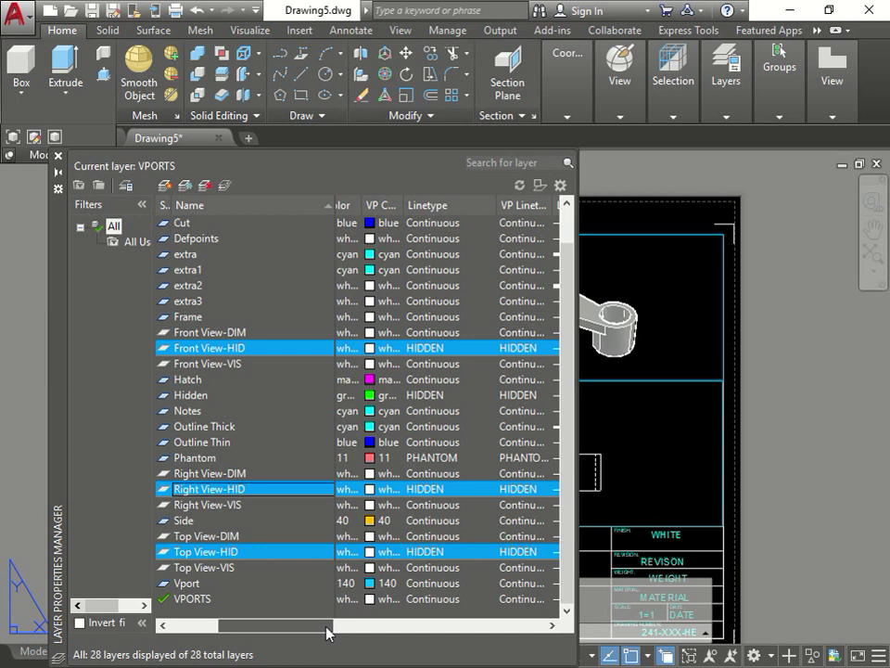
{"action": "left_click", "coordinate": [431, 350]}
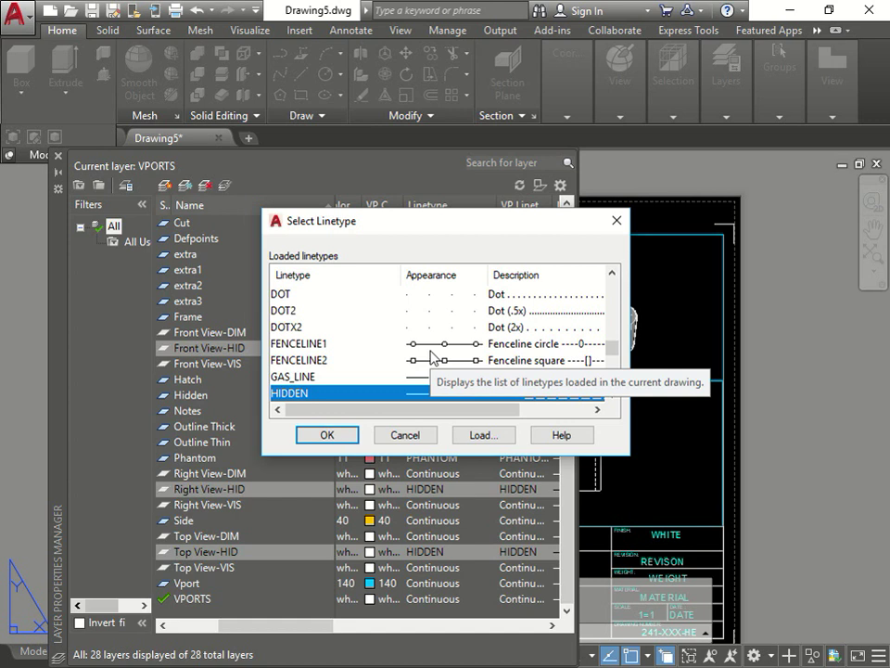
{"action": "left_click", "coordinate": [326, 435]}
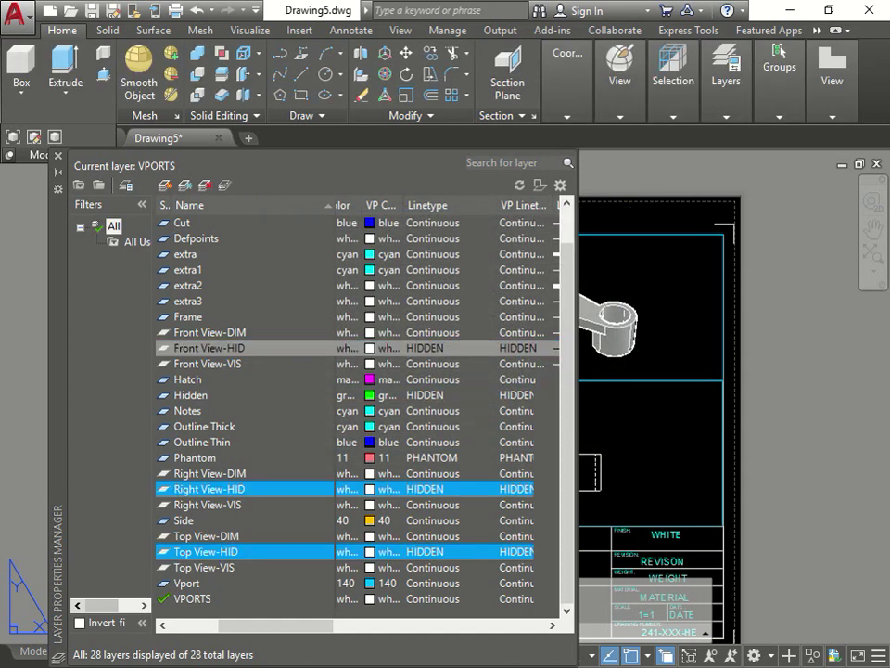
Close the layer palette, clear pending commands, and switch to the Model tab to view the bracket.
{"action": "left_click", "coordinate": [57, 155]}
{"action": "key", "text": "Escape"}
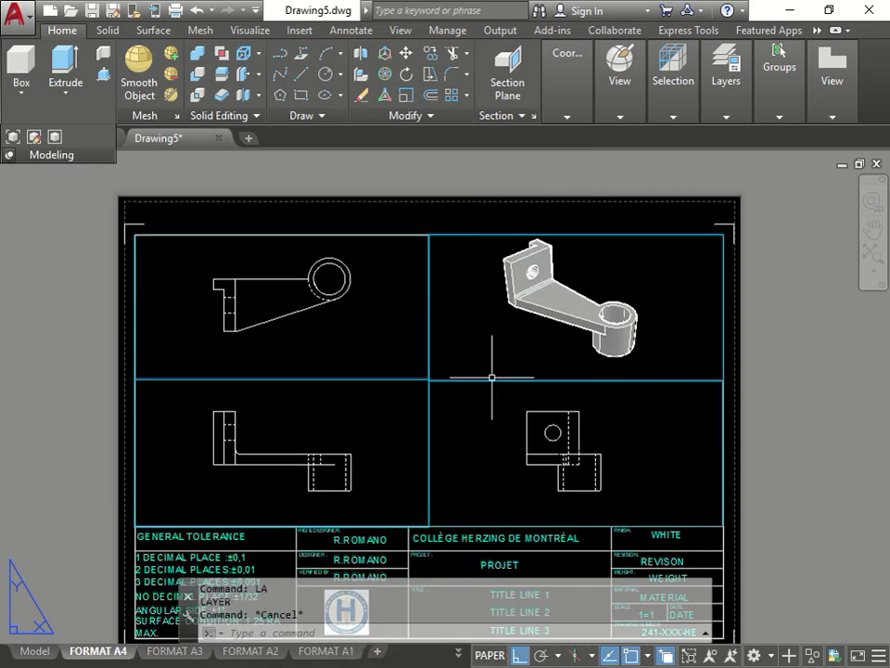
{"action": "key", "text": "Escape"}
{"action": "left_click", "coordinate": [29, 652]}
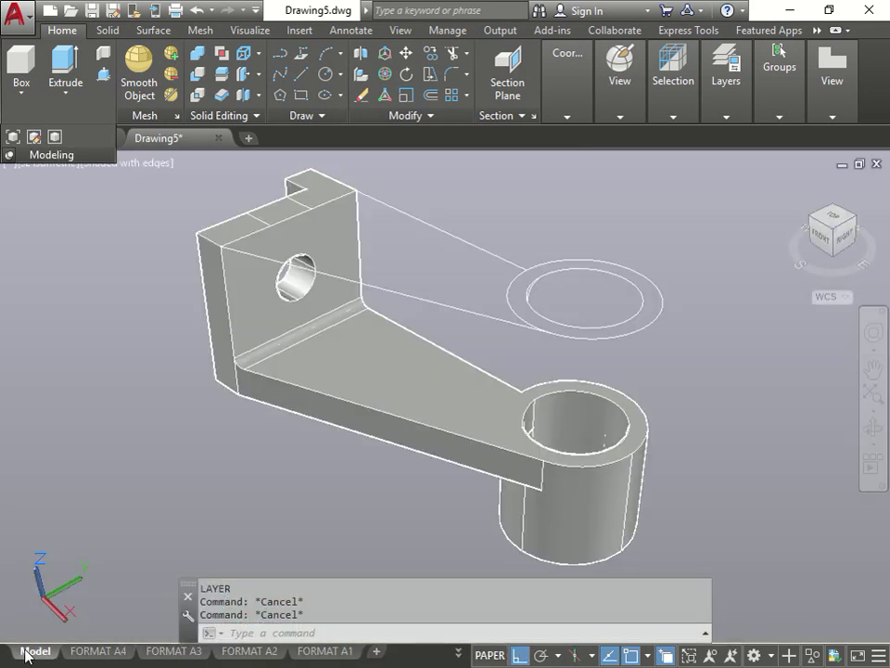
{"action": "scroll", "coordinate": [436, 371], "scroll_direction": "down", "scroll_amount": 3}
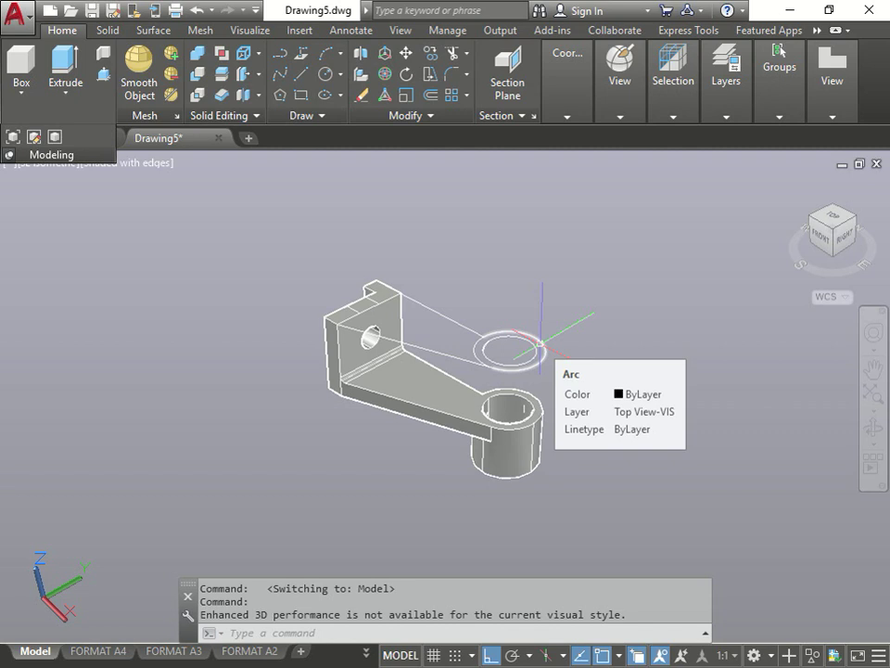
Go back to FORMAT A4, activate the Top View viewport, and make layer 0 current.
{"action": "left_click", "coordinate": [104, 651]}
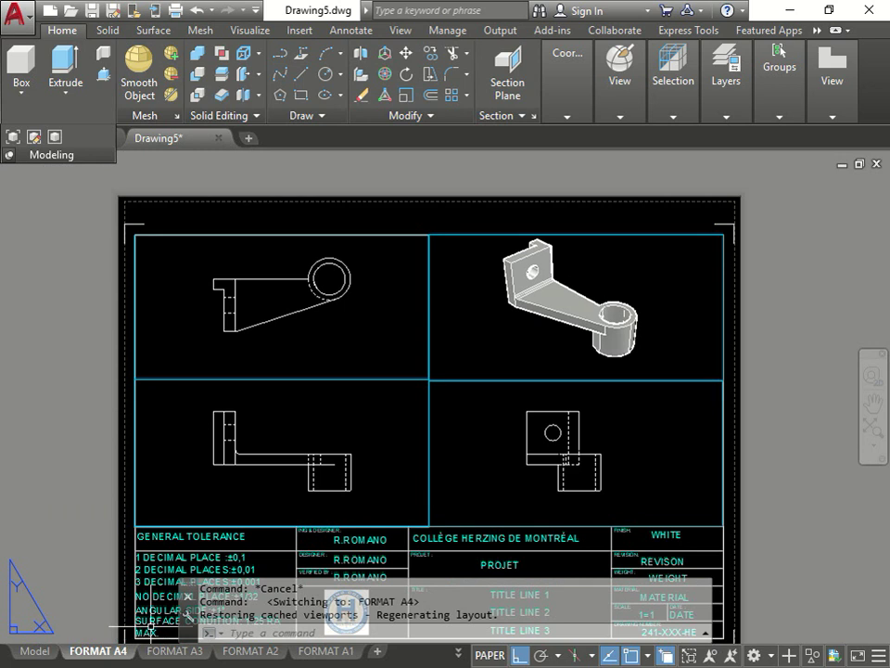
{"action": "double_click", "coordinate": [323, 331]}
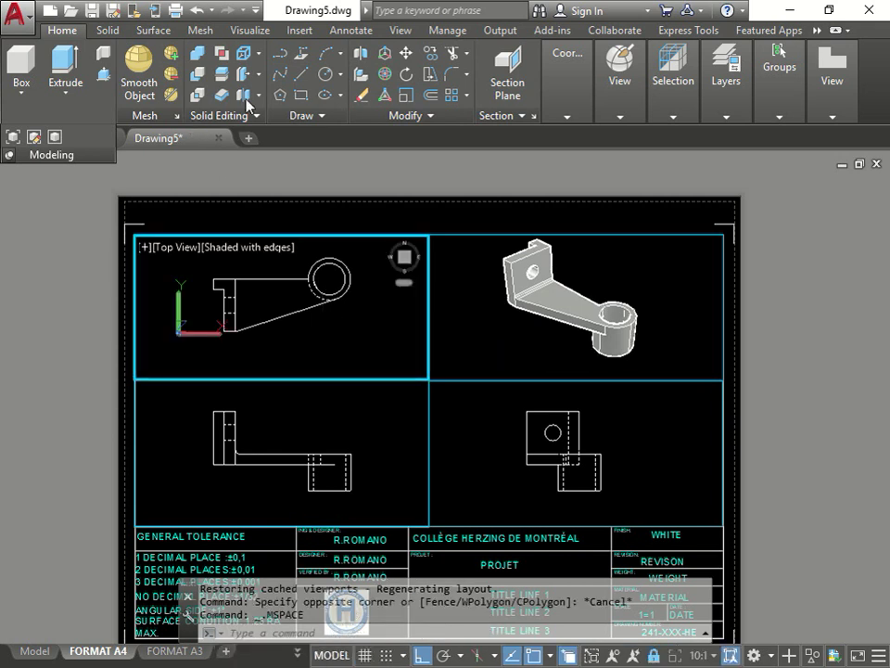
{"action": "left_click", "coordinate": [726, 80]}
{"action": "left_click", "coordinate": [771, 137]}
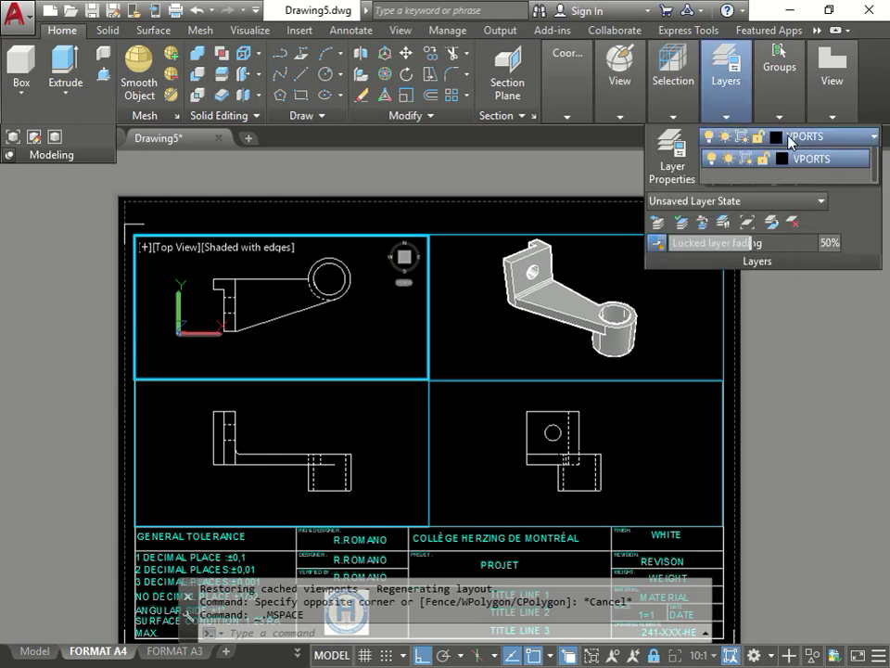
{"action": "scroll", "coordinate": [795, 167], "scroll_direction": "up", "scroll_amount": 2}
{"action": "left_click", "coordinate": [797, 157]}
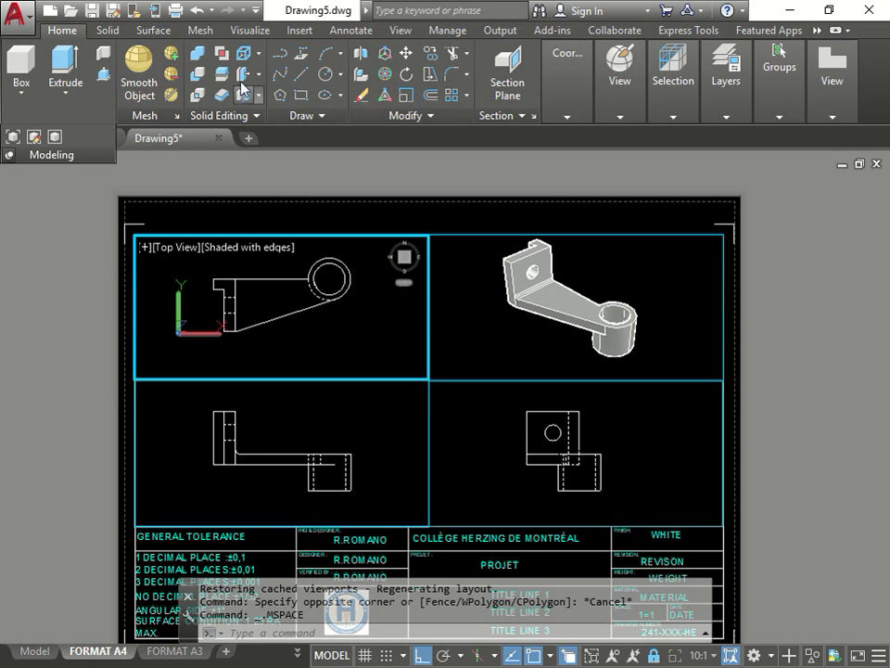
Start a dimension in the top view, pick its two origin points, then cancel it.
{"action": "left_click", "coordinate": [337, 30]}
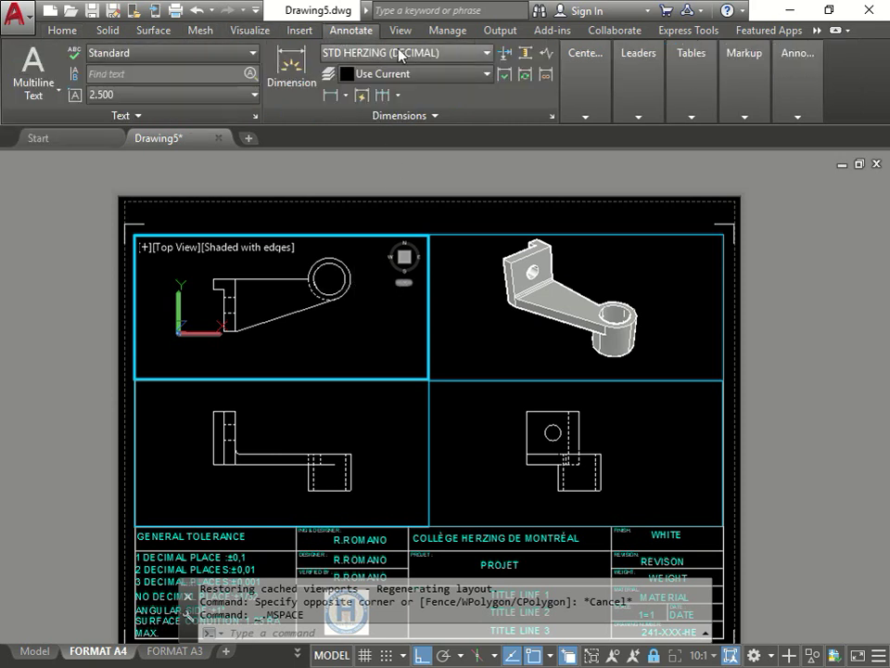
{"action": "left_click", "coordinate": [291, 67]}
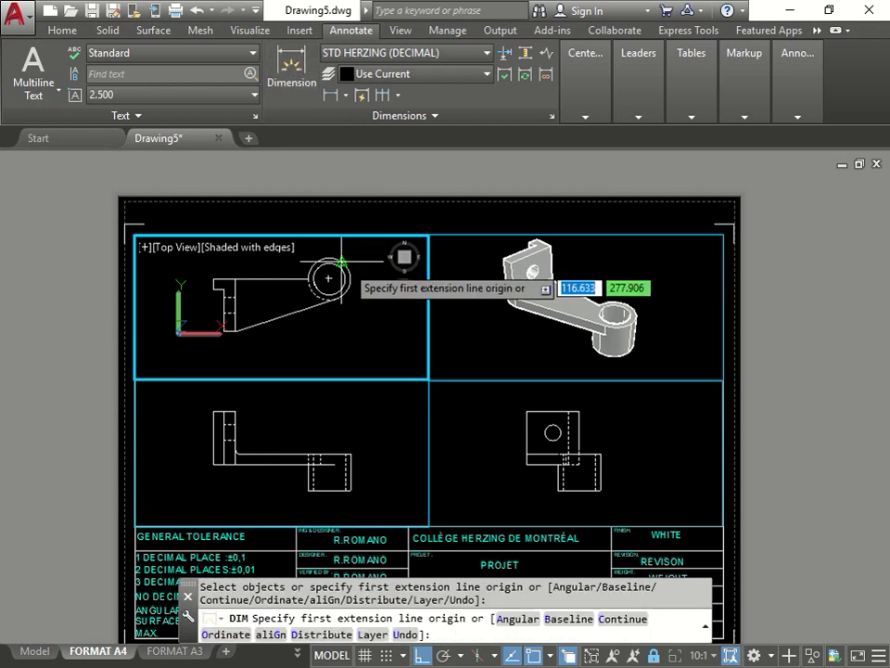
{"action": "left_click", "coordinate": [291, 66]}
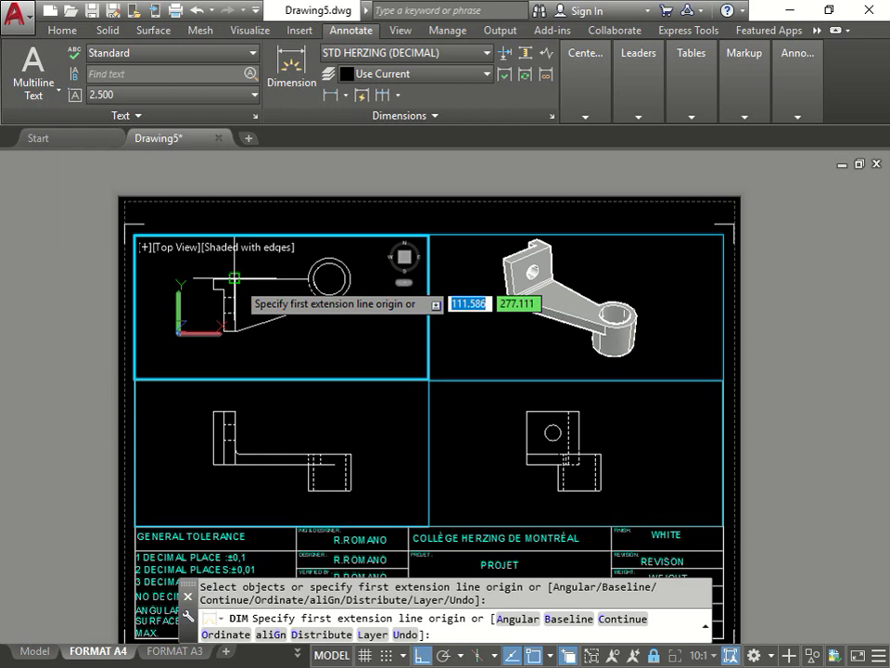
{"action": "left_click", "coordinate": [237, 277]}
{"action": "left_click", "coordinate": [238, 331]}
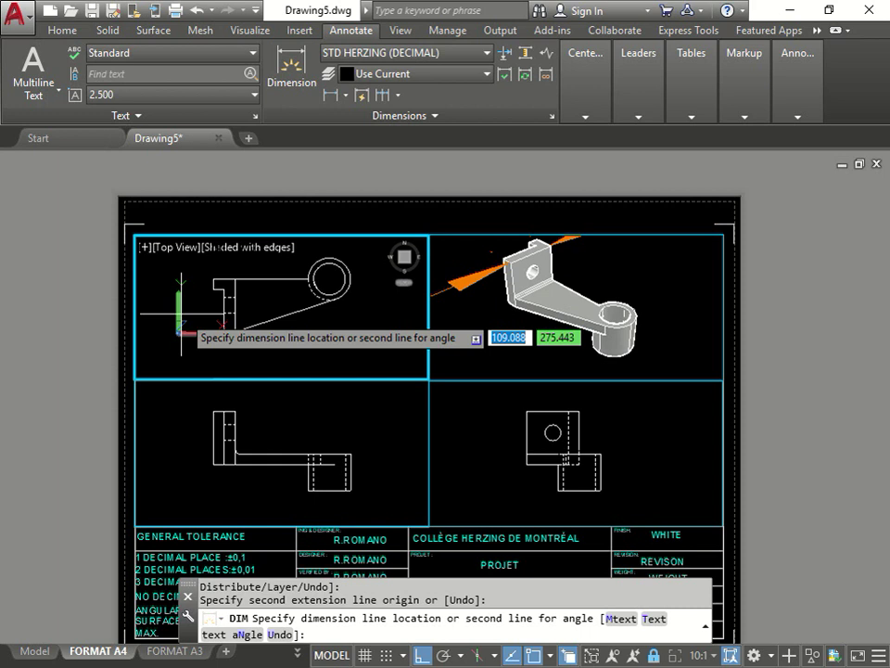
{"action": "key", "text": "Escape"}
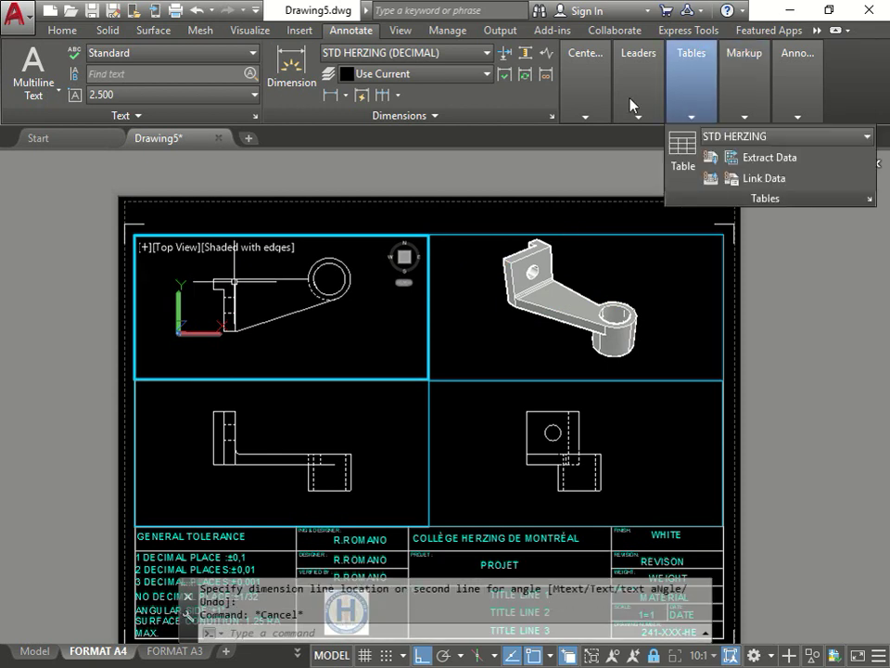
Choose Top View-DIM from the Home tab's layer drop-down to make it current.
{"action": "mouse_move", "coordinate": [596, 107]}
{"action": "left_click", "coordinate": [63, 30]}
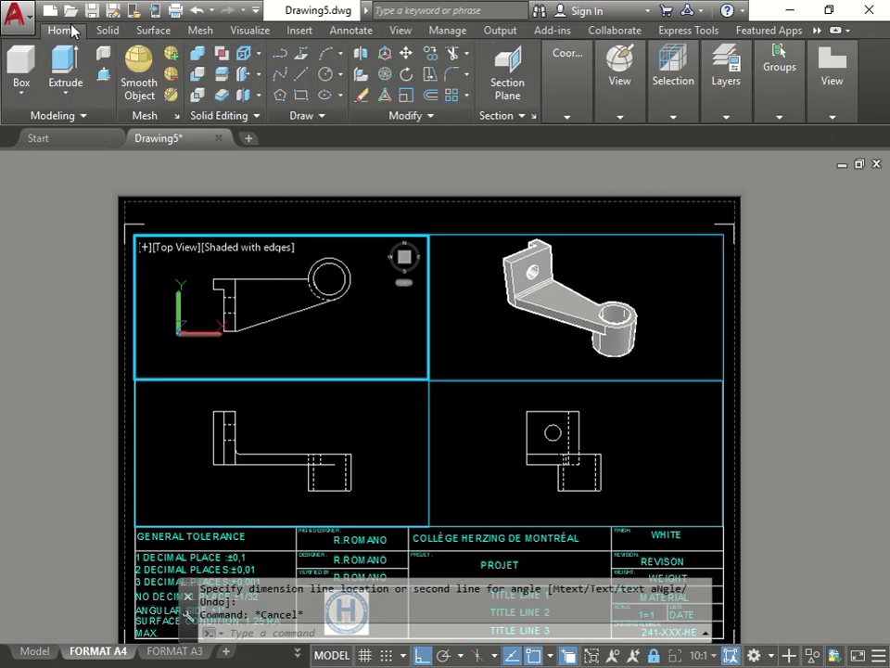
{"action": "mouse_move", "coordinate": [726, 76]}
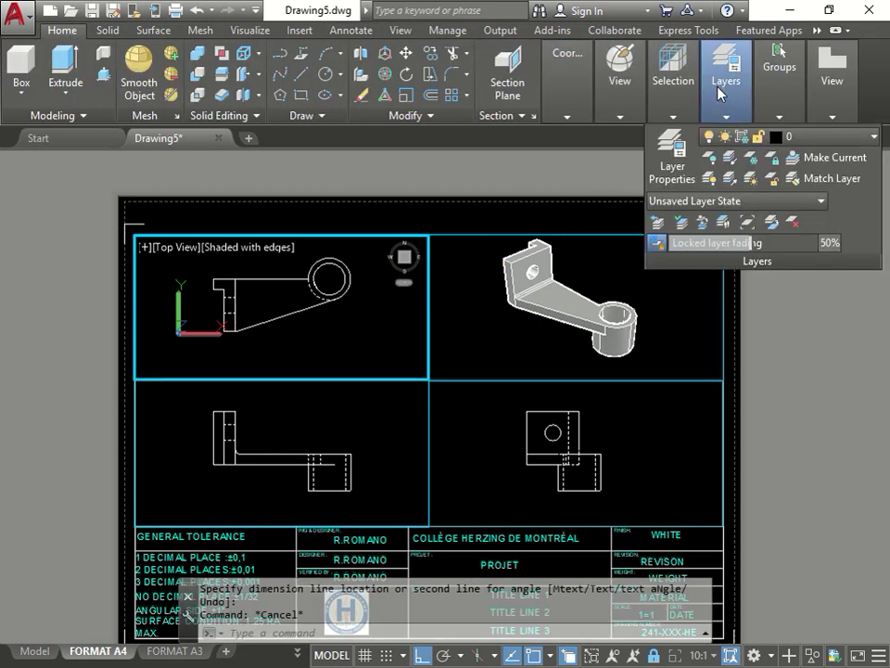
{"action": "left_click", "coordinate": [807, 137]}
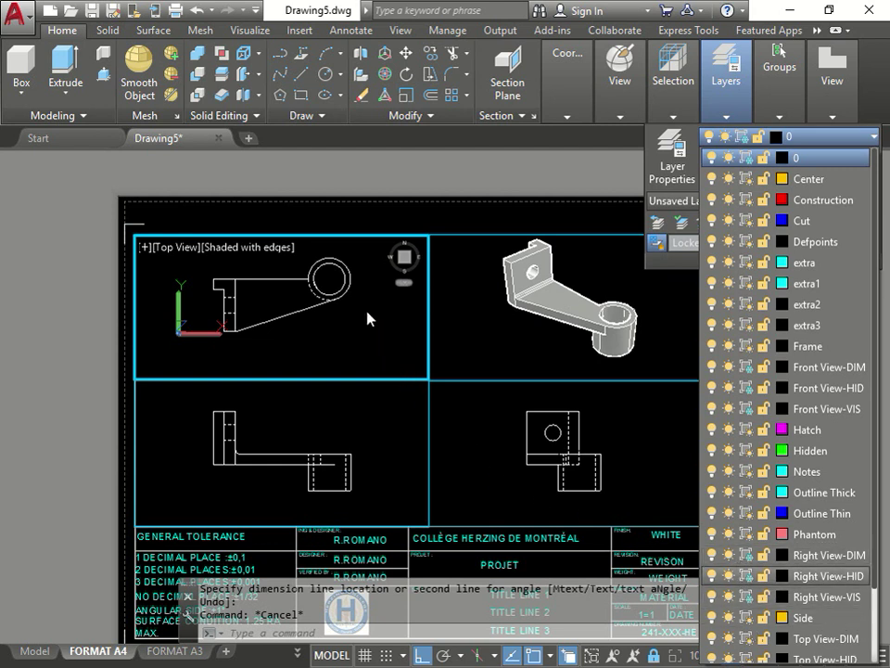
{"action": "key", "text": "Escape"}
{"action": "key", "text": "Escape"}
{"action": "key", "text": "Escape"}
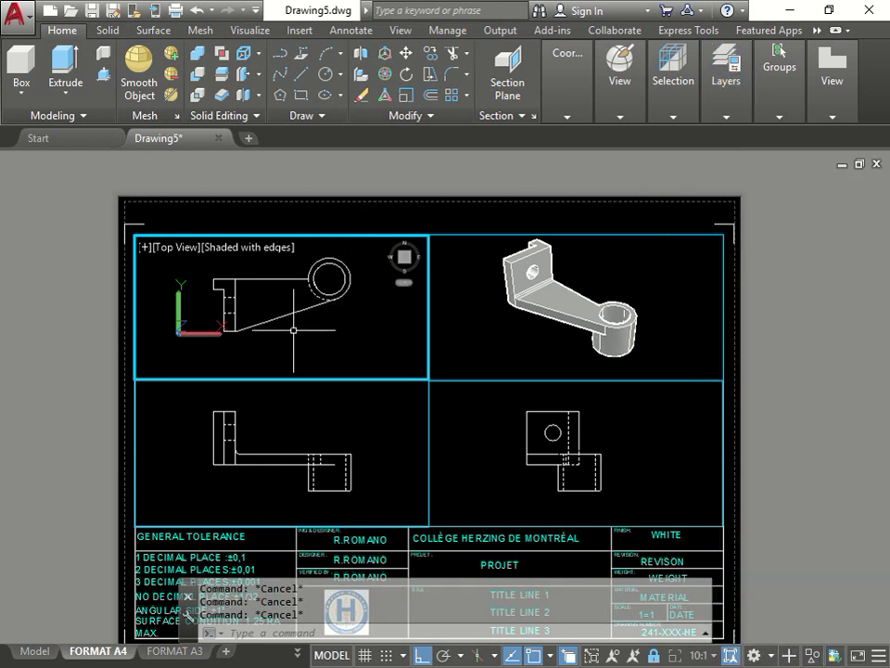
{"action": "left_click", "coordinate": [726, 83]}
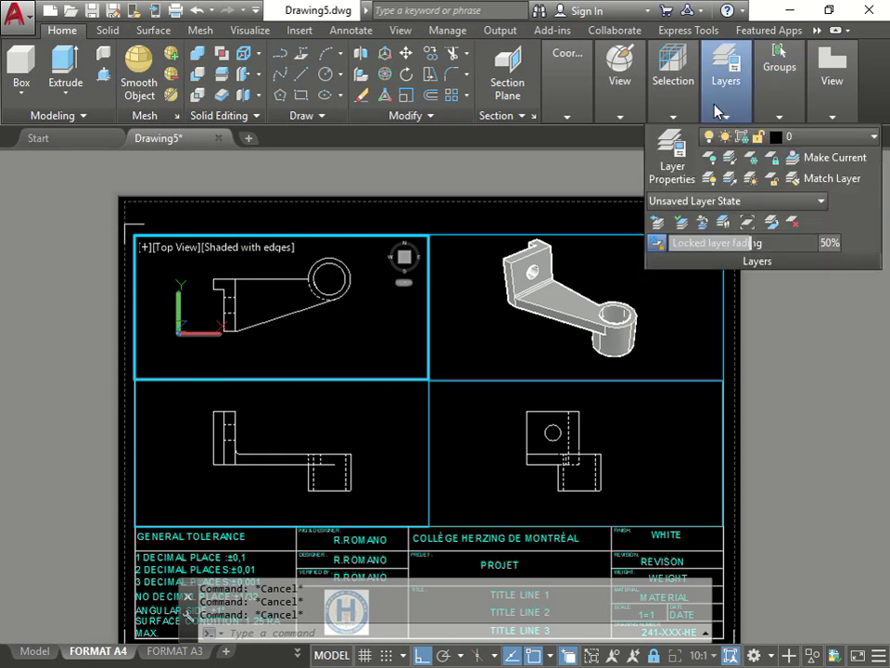
{"action": "left_click", "coordinate": [803, 137]}
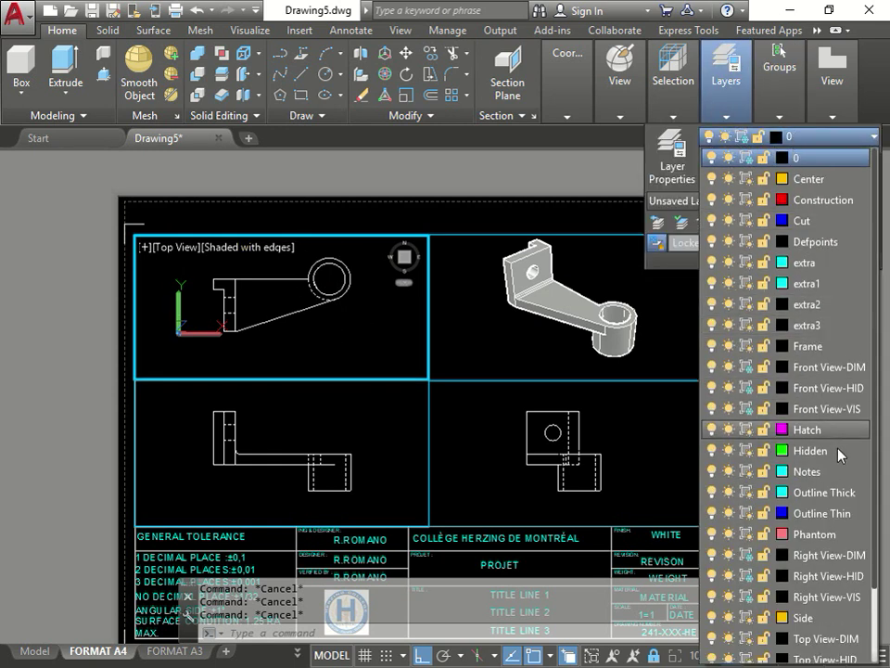
{"action": "scroll", "coordinate": [807, 435], "scroll_direction": "down", "scroll_amount": 2}
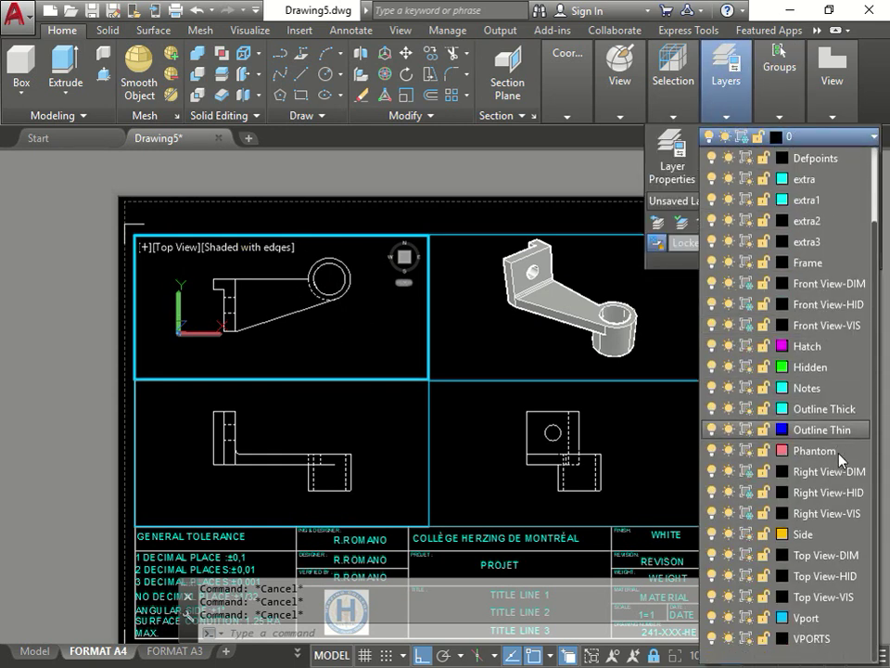
{"action": "left_click", "coordinate": [830, 554]}
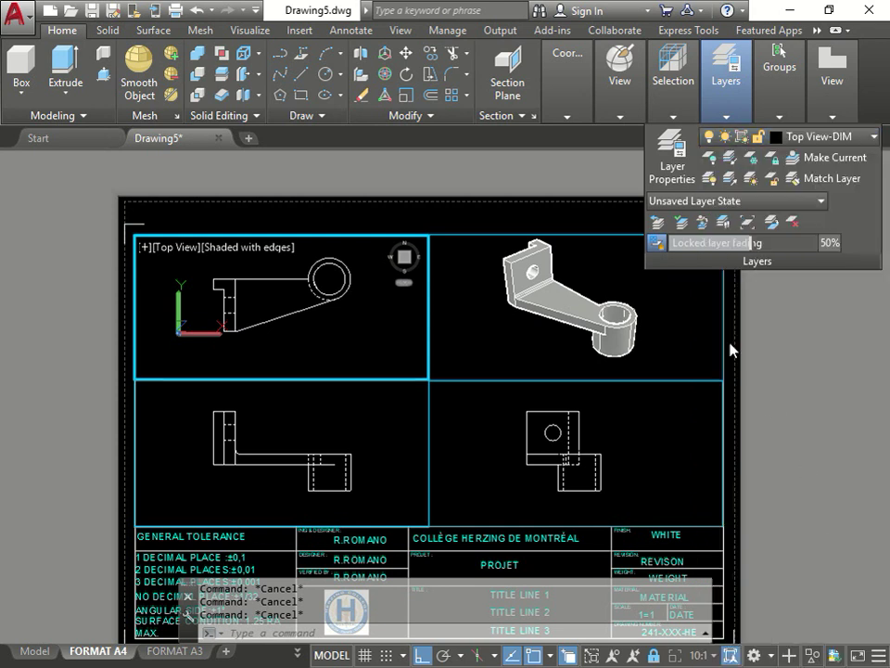
{"action": "left_click", "coordinate": [350, 29]}
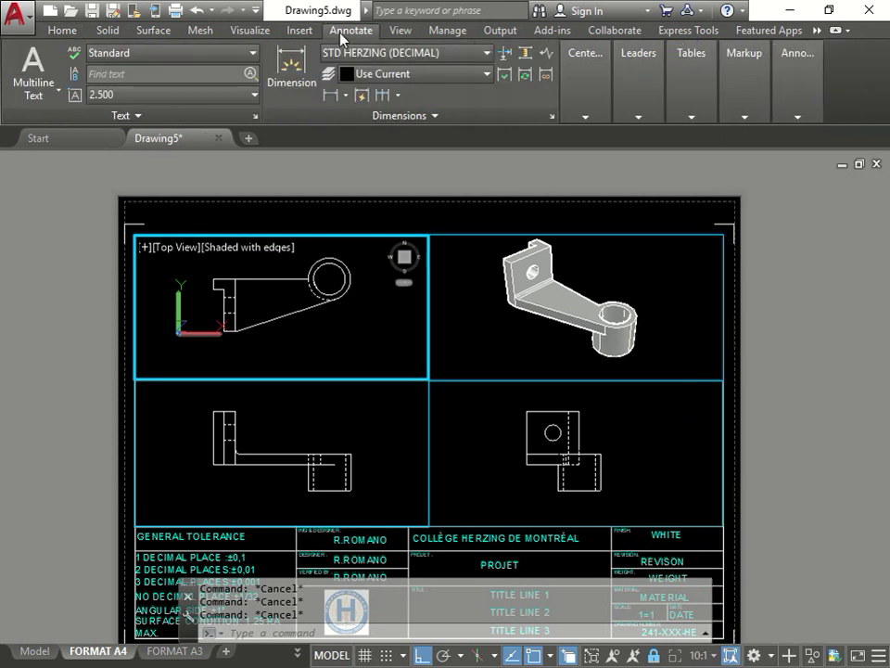
{"action": "left_click", "coordinate": [292, 67]}
{"action": "left_click", "coordinate": [222, 278]}
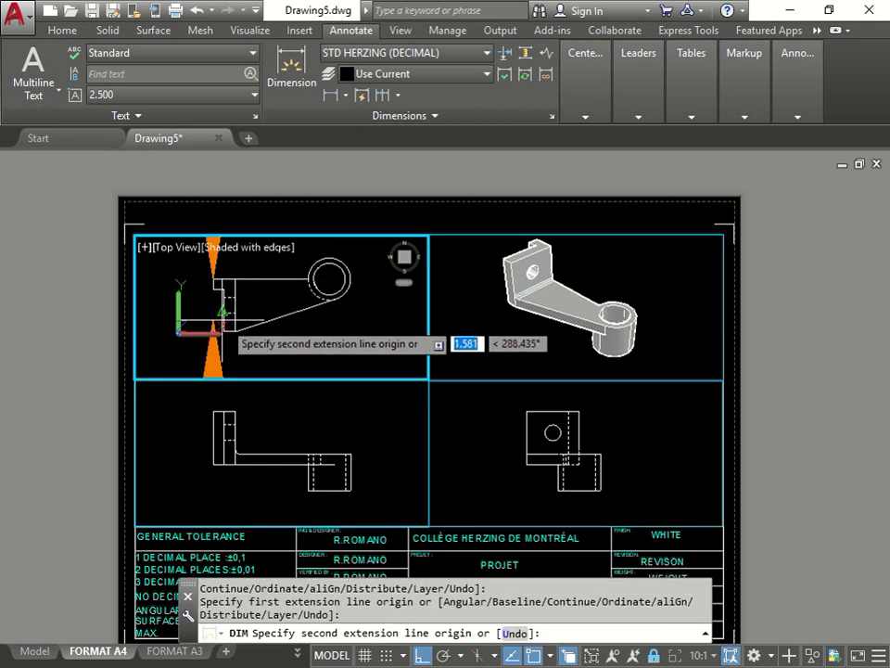
{"action": "left_click", "coordinate": [223, 330]}
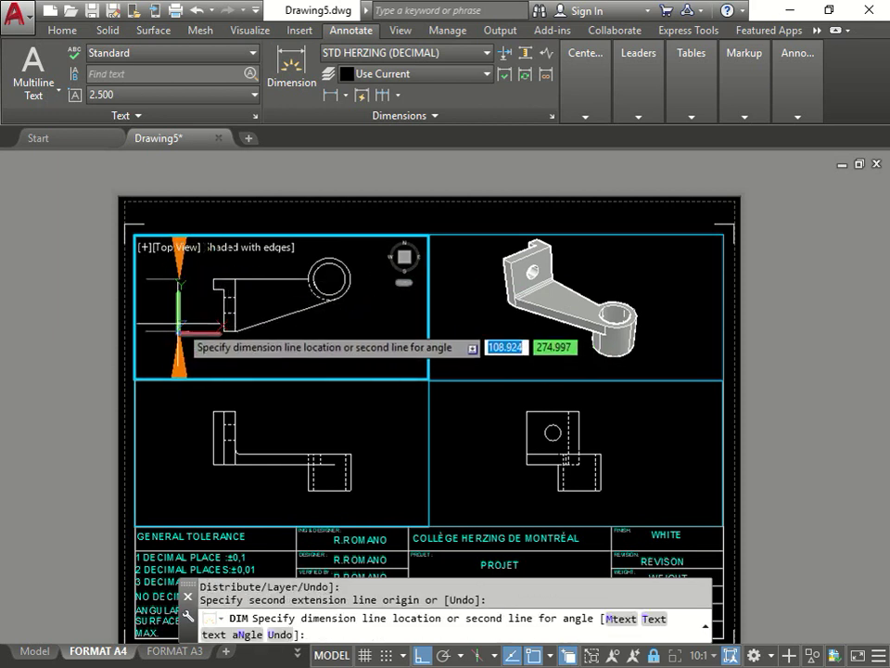
{"action": "left_click", "coordinate": [169, 311]}
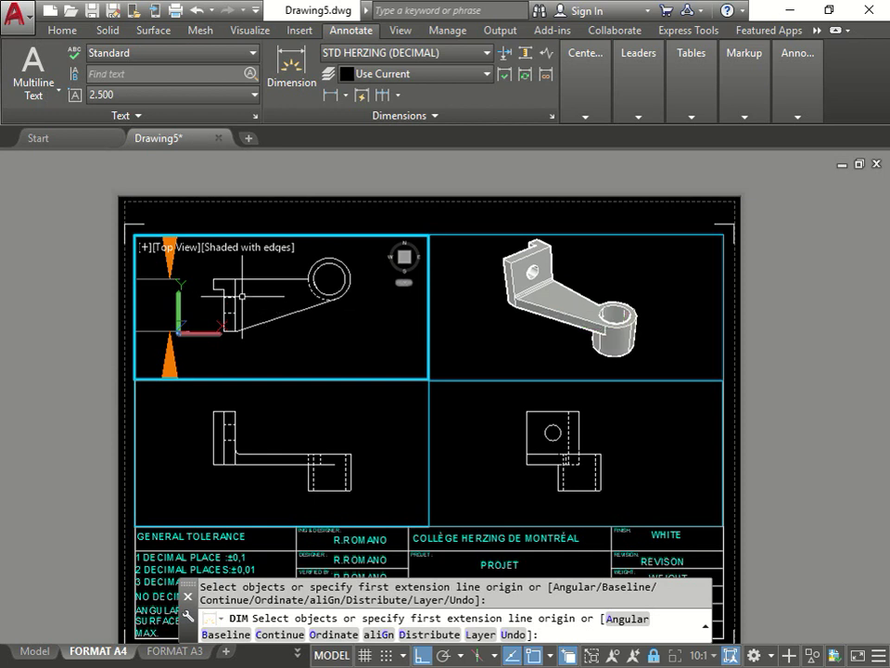
{"action": "key", "text": "Escape"}
{"action": "left_click", "coordinate": [174, 265]}
Delete the unwanted dimension and leave the viewport for paper space.
{"action": "key", "text": "Delete"}
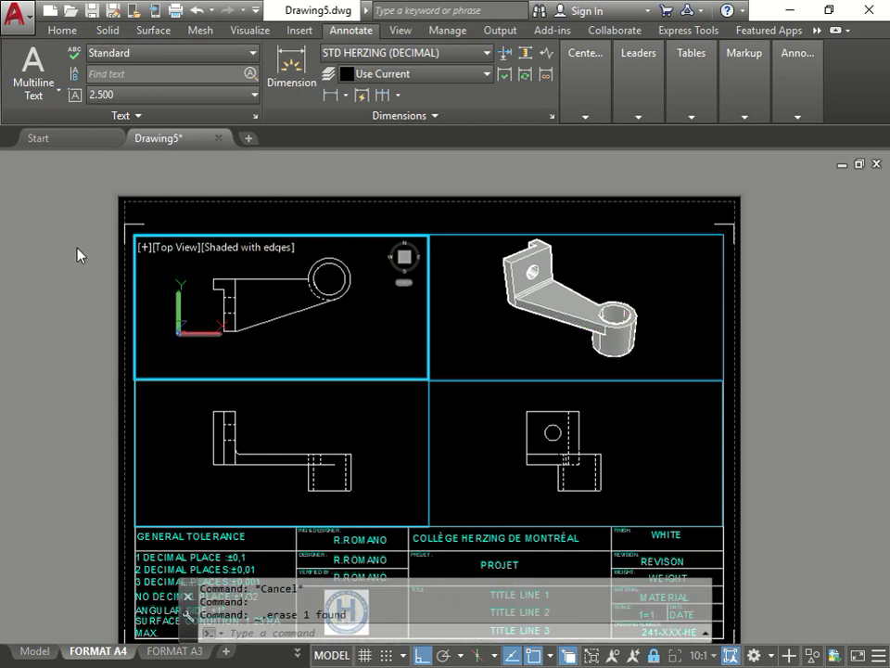
{"action": "double_click", "coordinate": [76, 253]}
{"action": "key", "text": "Escape"}
{"action": "key", "text": "Escape"}
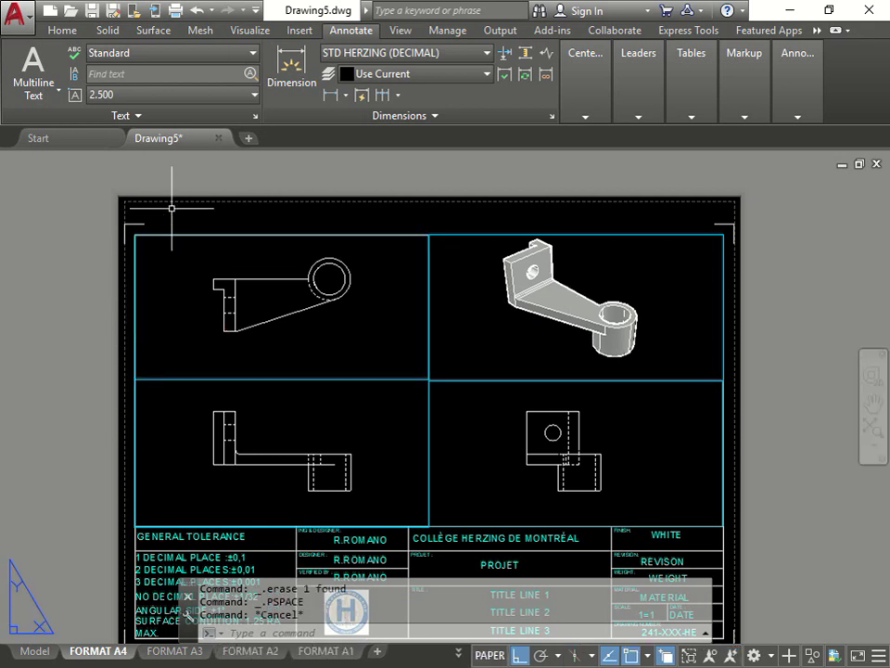
Pick Notes from the layer drop-down as the current layer.
{"action": "mouse_move", "coordinate": [807, 104]}
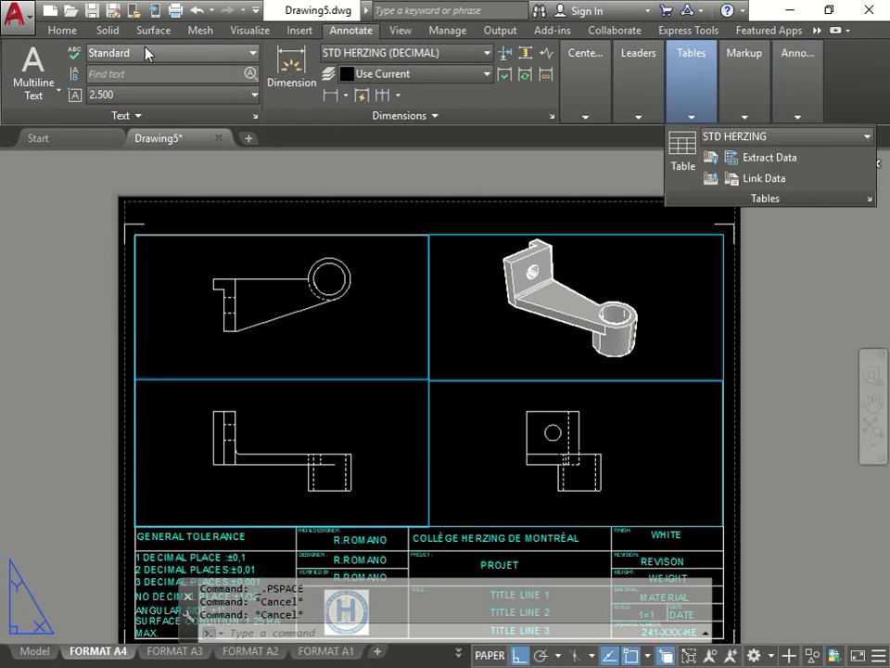
{"action": "left_click", "coordinate": [64, 30]}
{"action": "mouse_move", "coordinate": [733, 113]}
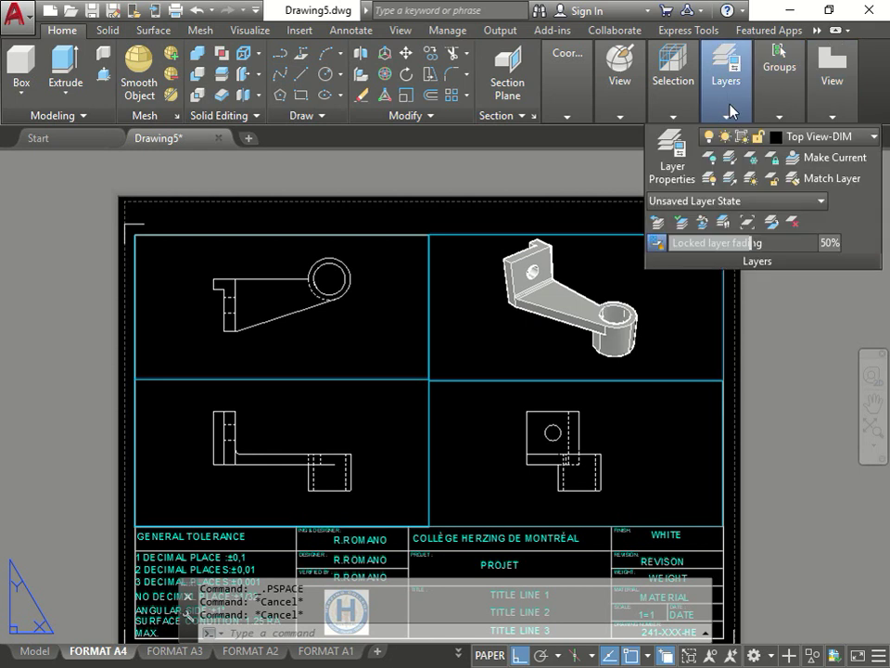
{"action": "left_click", "coordinate": [816, 137]}
{"action": "scroll", "coordinate": [829, 499], "scroll_direction": "up", "scroll_amount": 2}
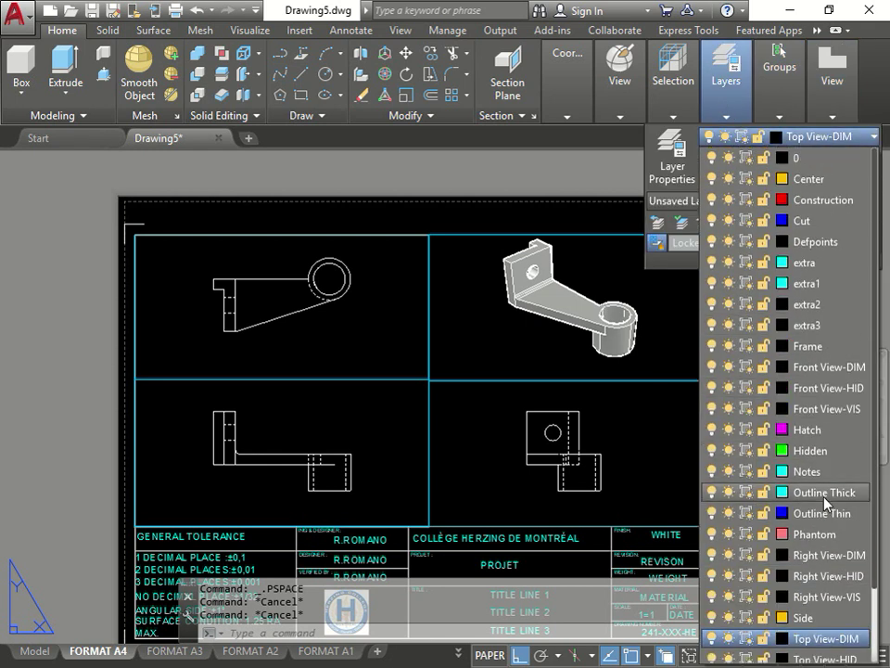
{"action": "scroll", "coordinate": [826, 490], "scroll_direction": "down", "scroll_amount": 2}
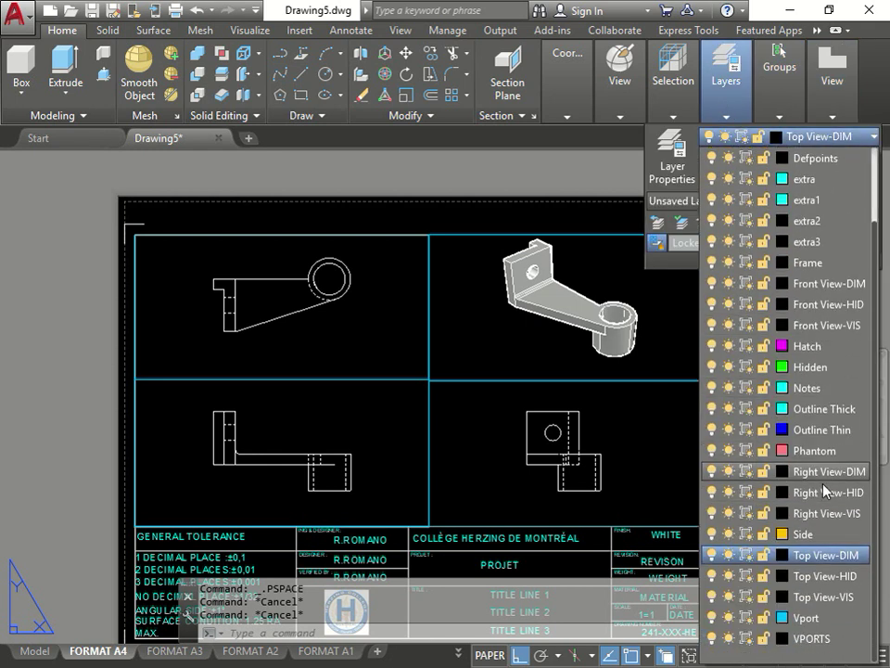
{"action": "left_click", "coordinate": [806, 388]}
{"action": "left_click", "coordinate": [805, 358]}
{"action": "key", "text": "Escape"}
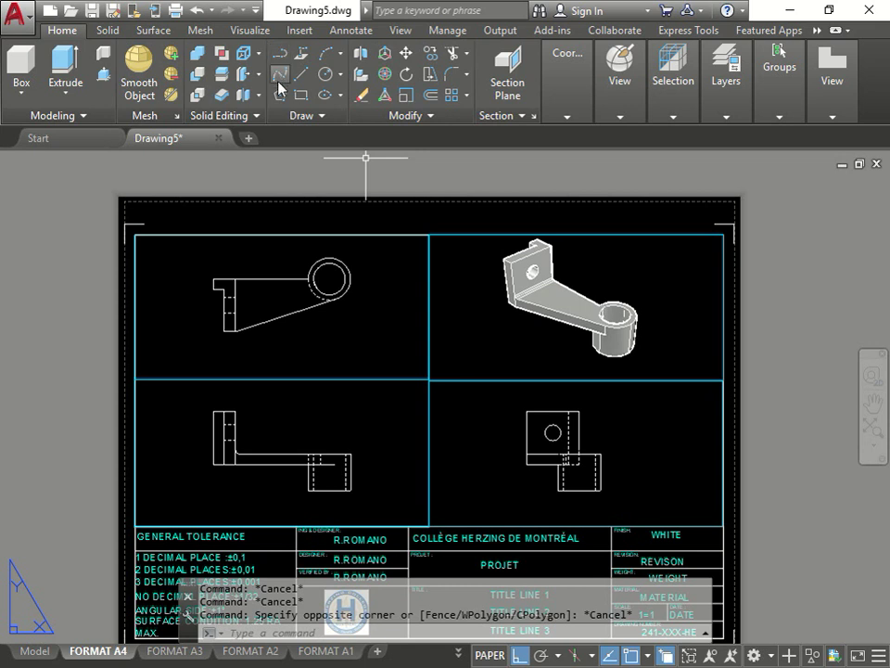
Dimension the part's left end in the top view with a 2.50 vertical dimension placed to its left.
{"action": "left_click", "coordinate": [351, 30]}
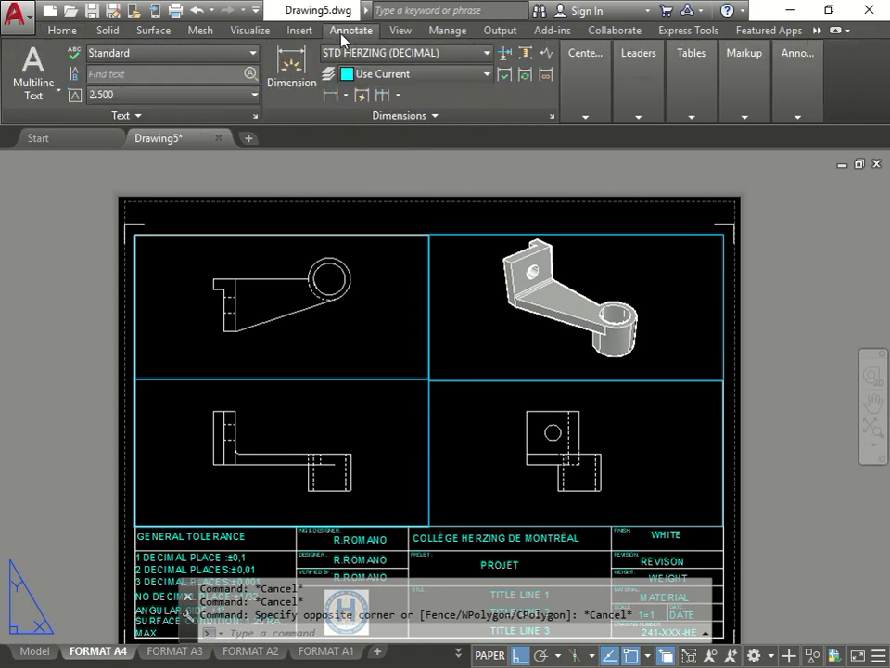
{"action": "left_click", "coordinate": [291, 66]}
{"action": "left_click", "coordinate": [213, 278]}
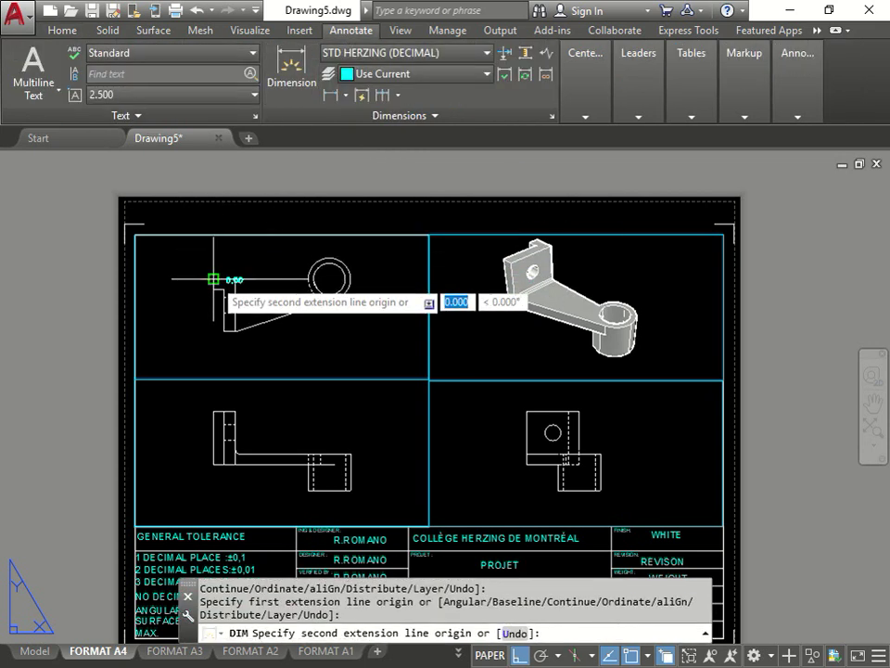
{"action": "left_click", "coordinate": [223, 332]}
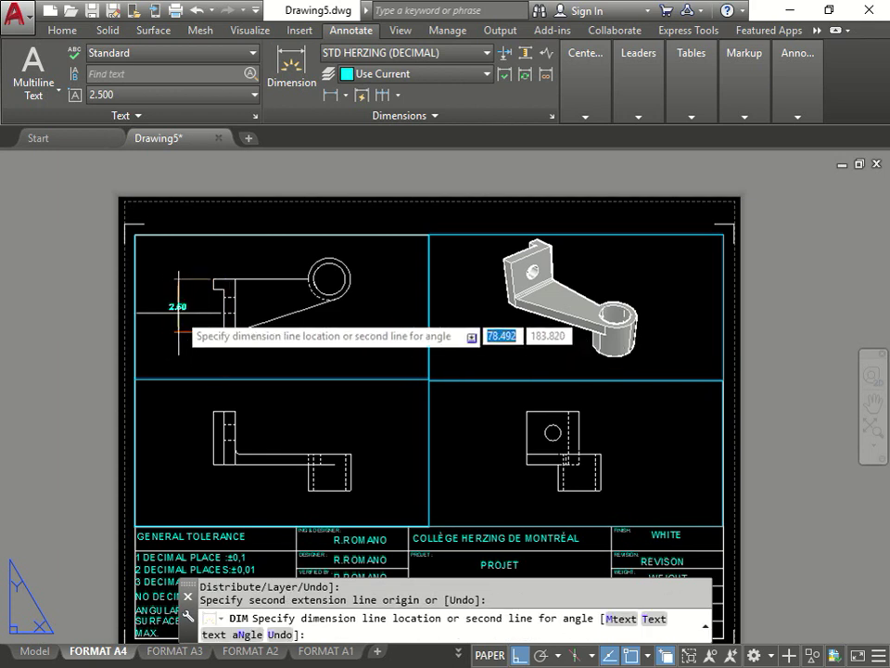
{"action": "left_click", "coordinate": [179, 306]}
{"action": "key", "text": "Escape"}
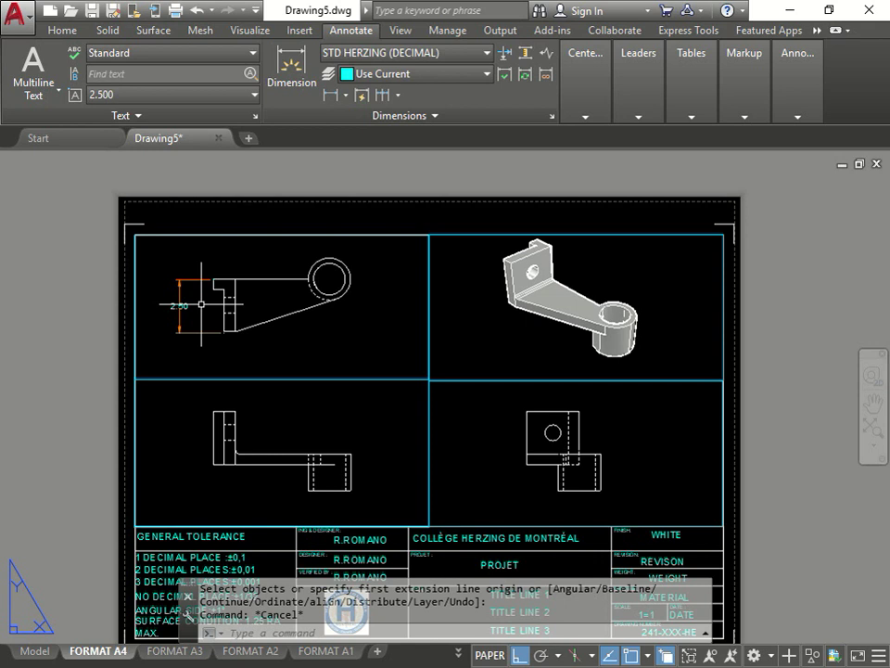
Reselect Notes as the current layer and pan to show the whole A4 sheet and title block.
{"action": "key", "text": "Escape"}
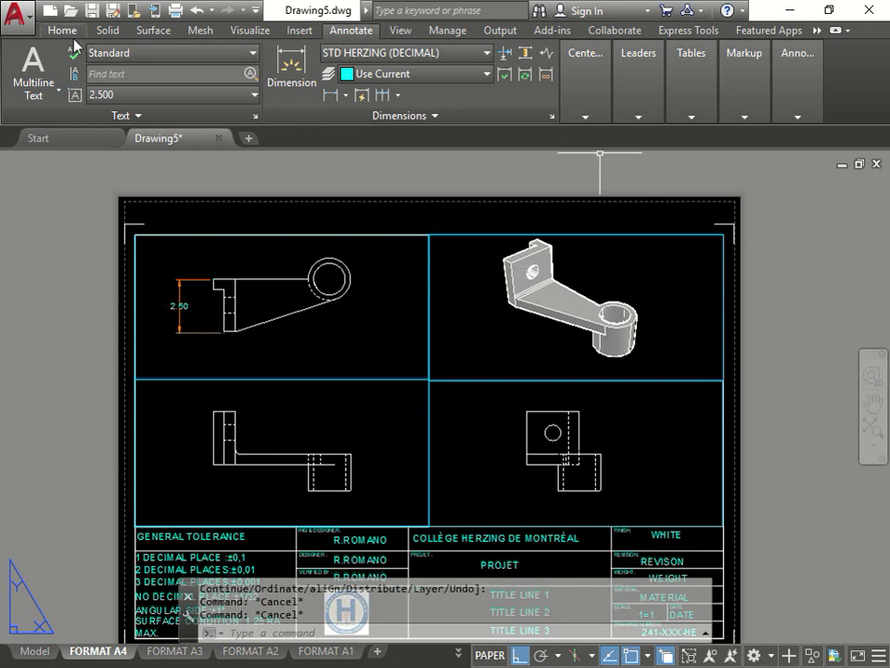
{"action": "left_click", "coordinate": [71, 34]}
{"action": "left_click", "coordinate": [719, 115]}
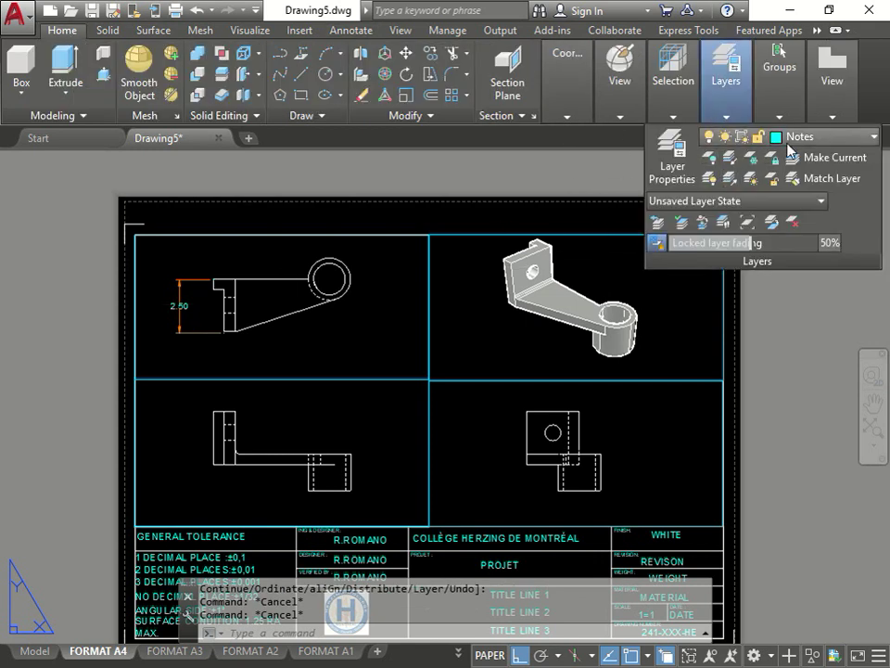
{"action": "left_click", "coordinate": [814, 137]}
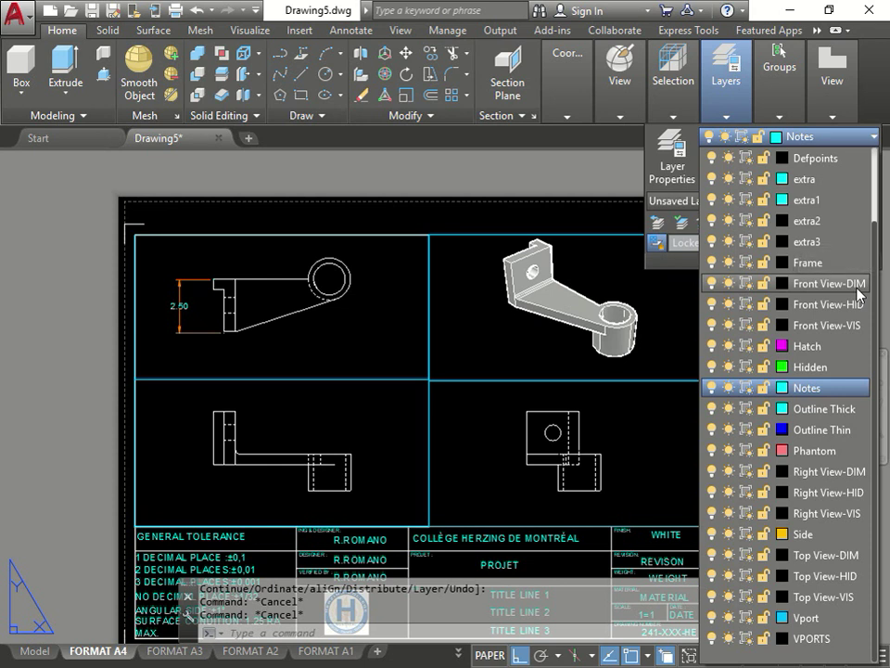
{"action": "left_click", "coordinate": [315, 161]}
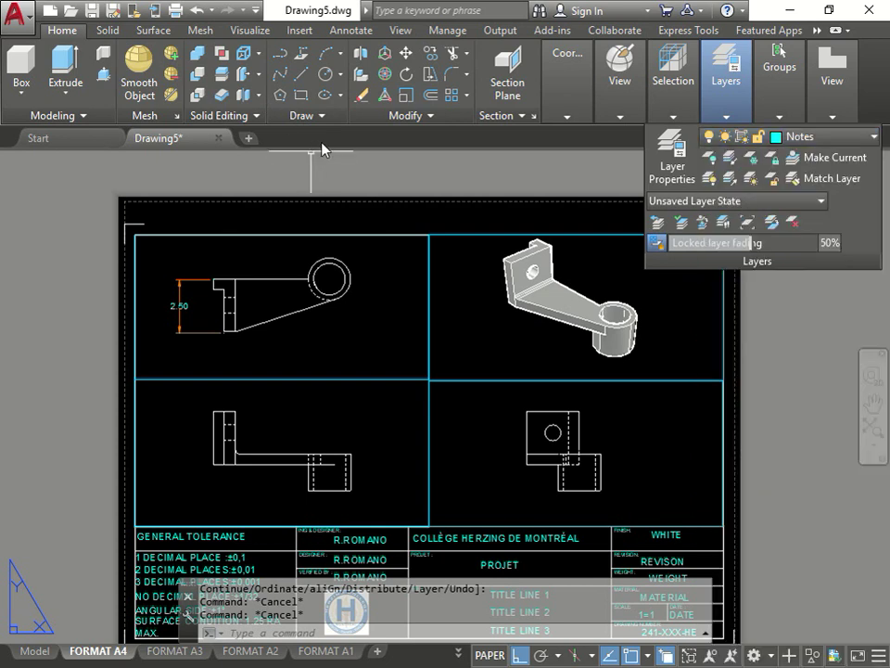
{"action": "middle_click_drag", "start_coordinate": [372, 362], "coordinate": [353, 294]}
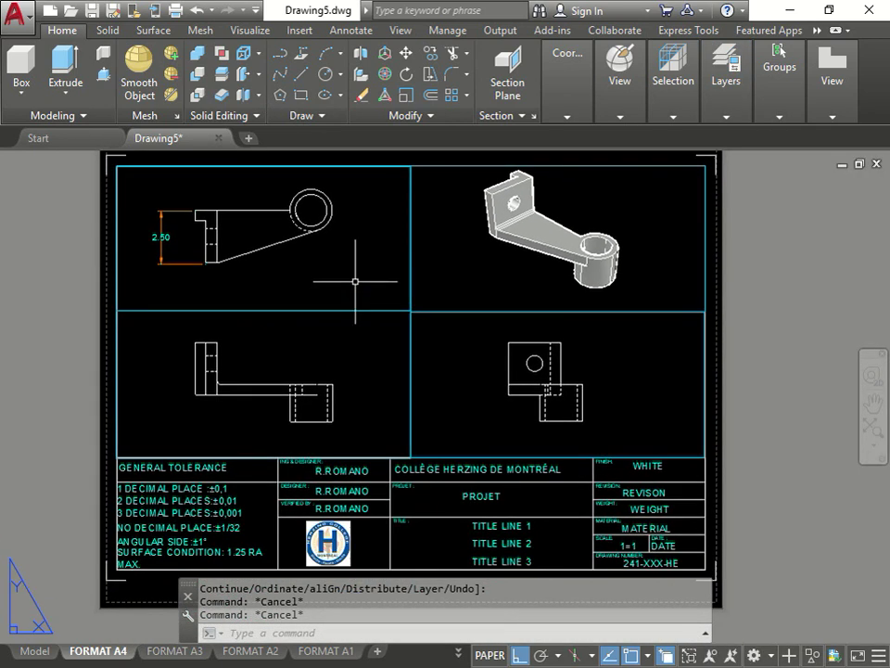